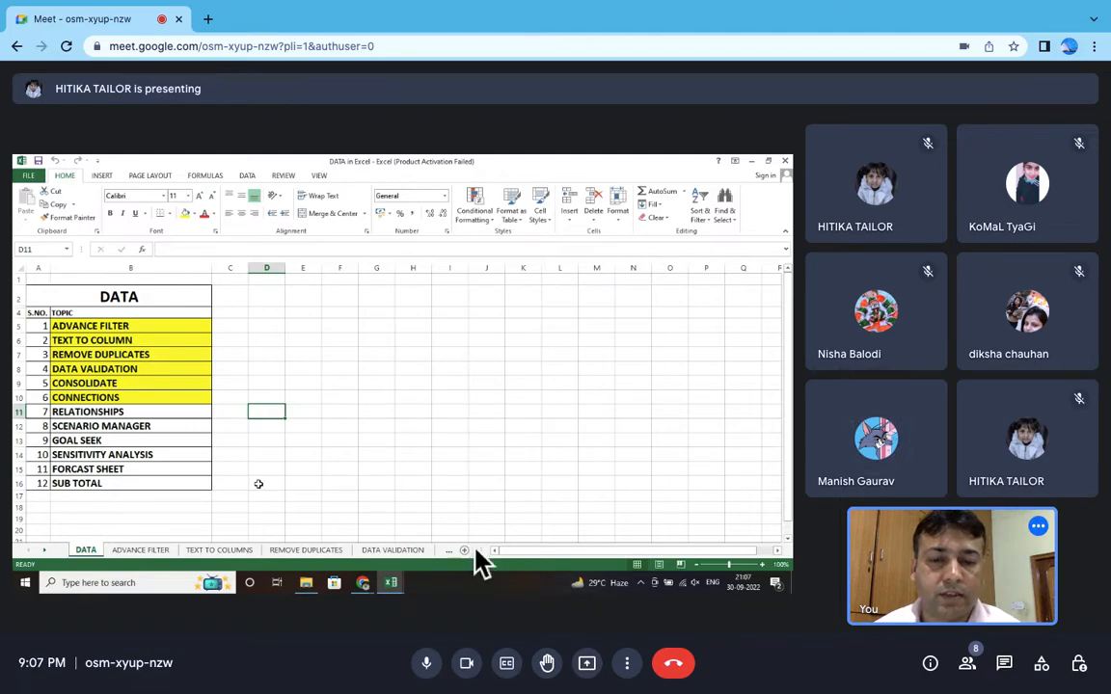
- Turn off the camera in the meeting and admit the two waiting participants to the call
{"action": "left_click", "coordinate": [480, 676]}
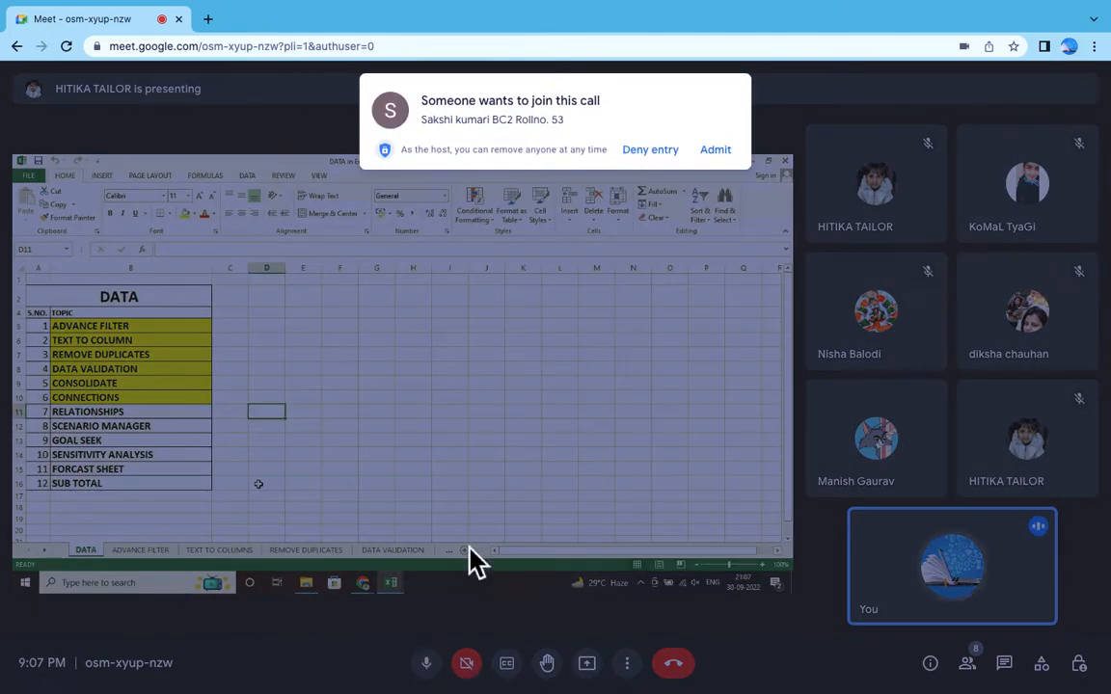
{"action": "left_click", "coordinate": [719, 152]}
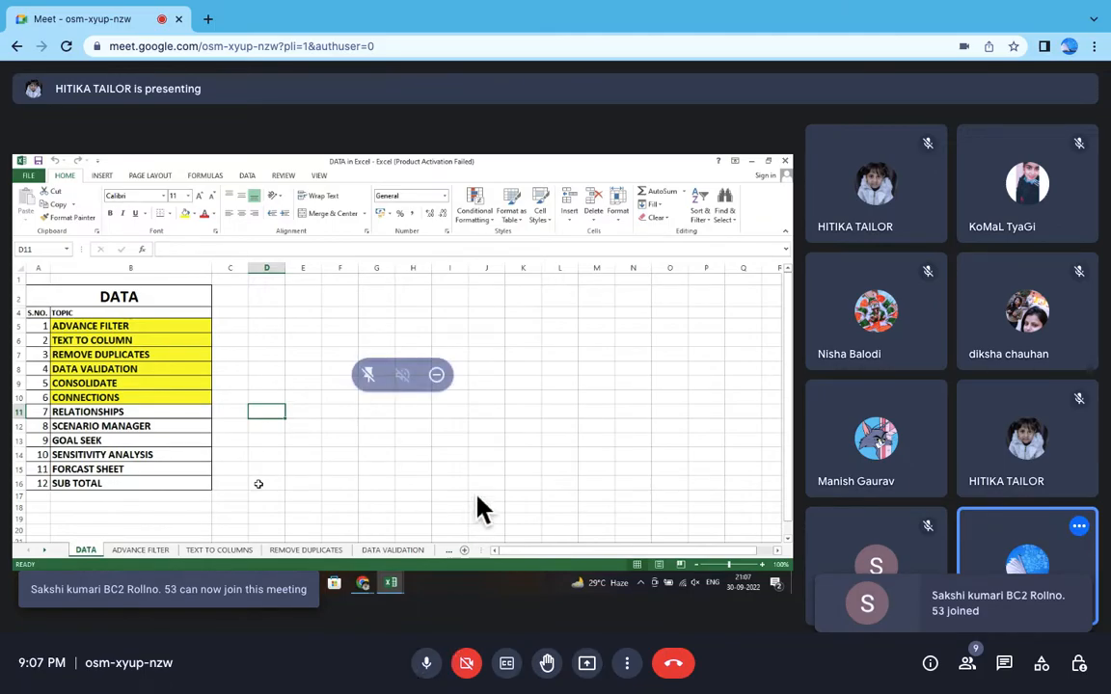
{"action": "scroll", "coordinate": [478, 496], "scroll_direction": "up", "scroll_amount": 3}
{"action": "scroll", "coordinate": [477, 497], "scroll_direction": "left", "scroll_amount": 2}
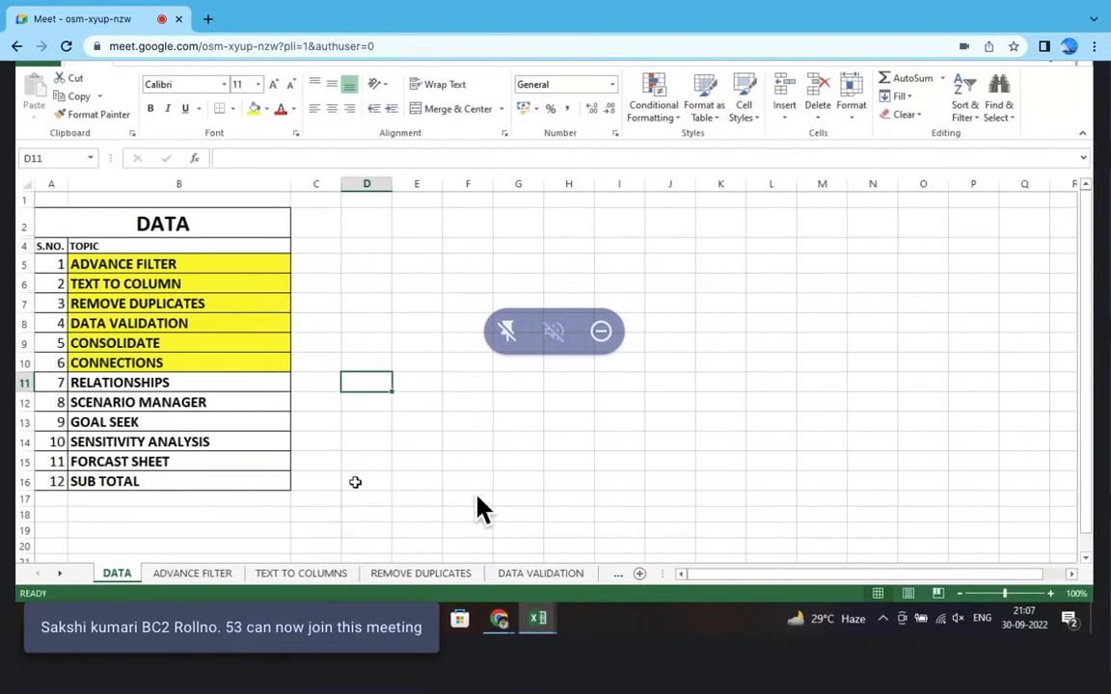
{"action": "scroll", "coordinate": [477, 497], "scroll_direction": "up", "scroll_amount": 1}
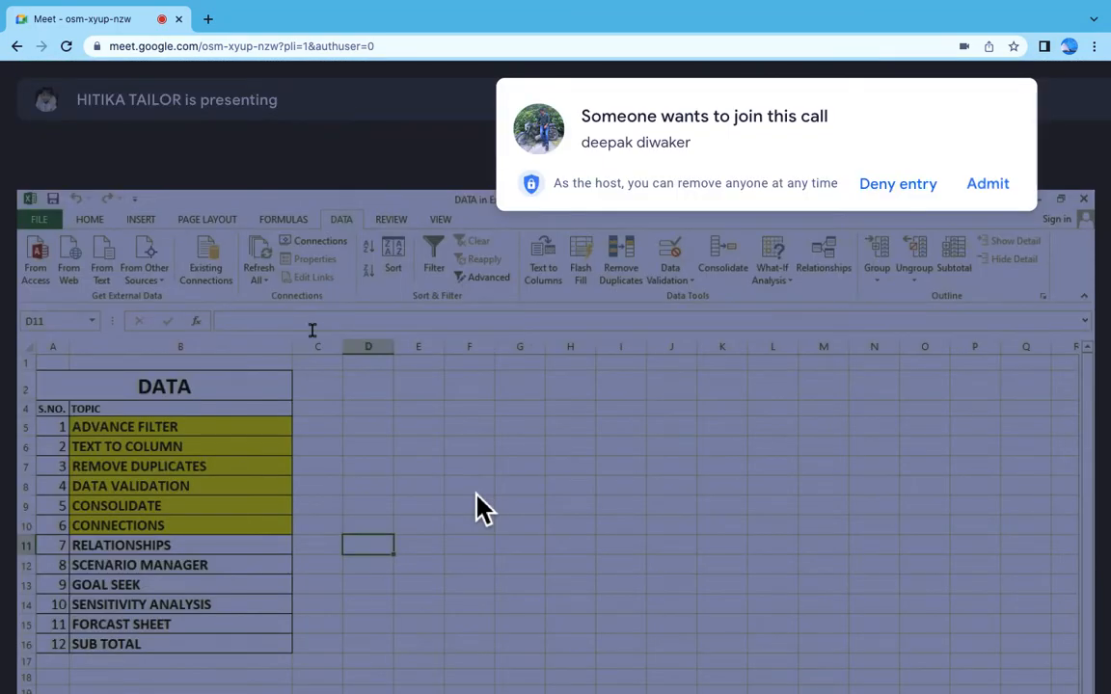
{"action": "left_click", "coordinate": [991, 185]}
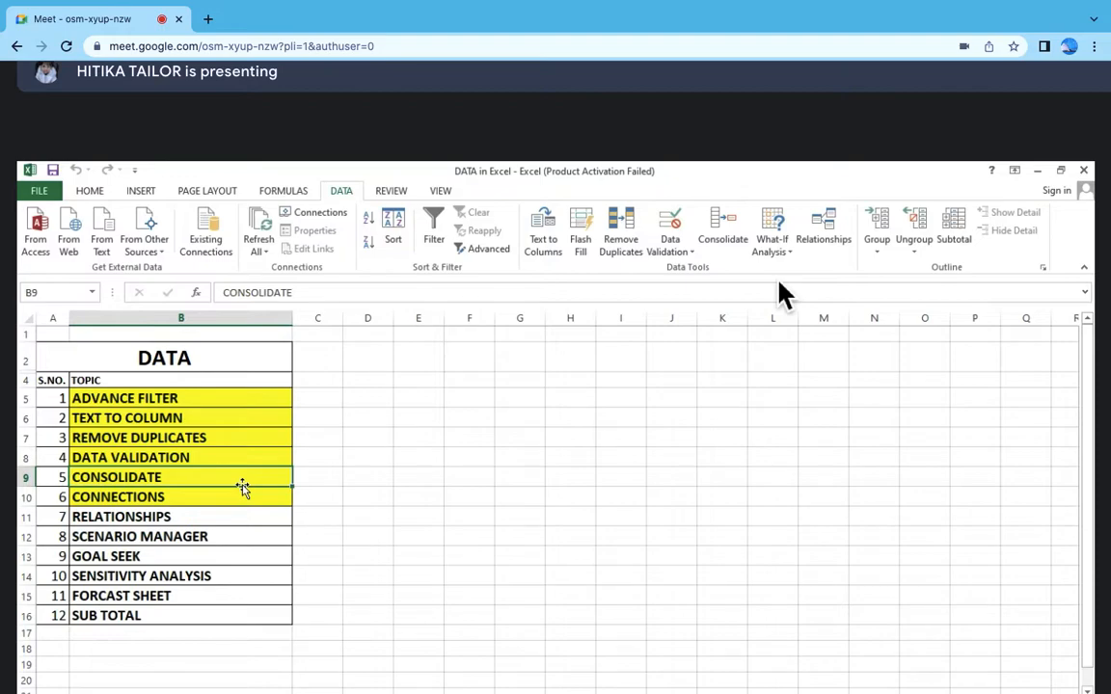
- Review the Consolidate and Workbook Connections dialogs for the listed topics, close both, and select the RELATIONSHIPS topic in B11
{"action": "left_click", "coordinate": [727, 228]}
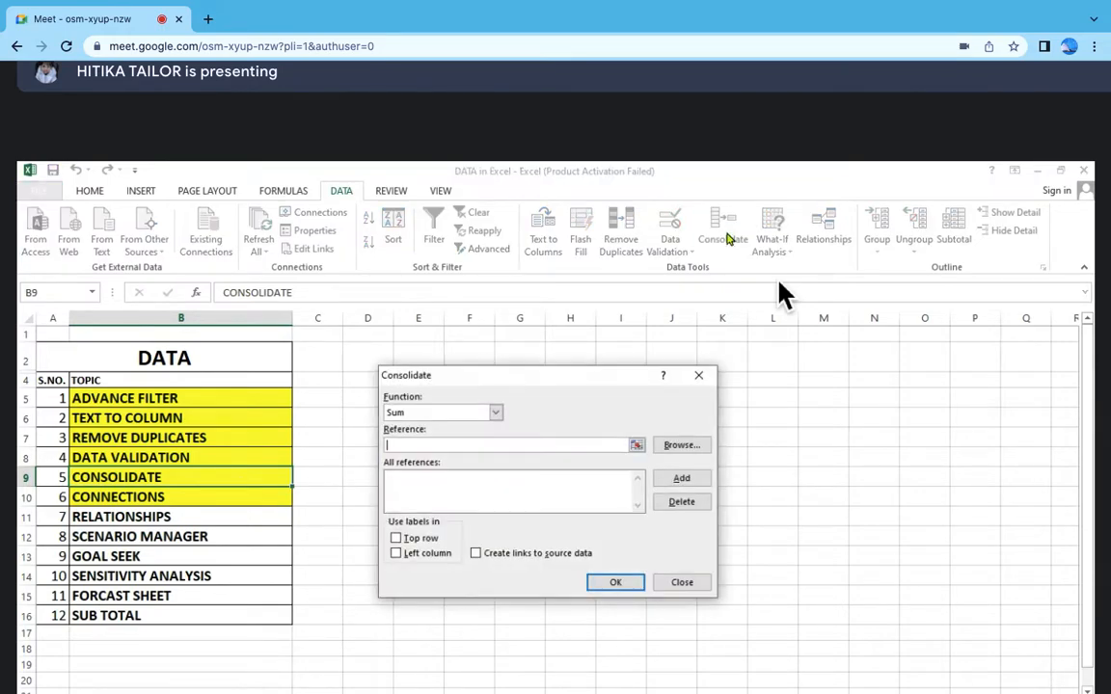
{"action": "left_click", "coordinate": [699, 378]}
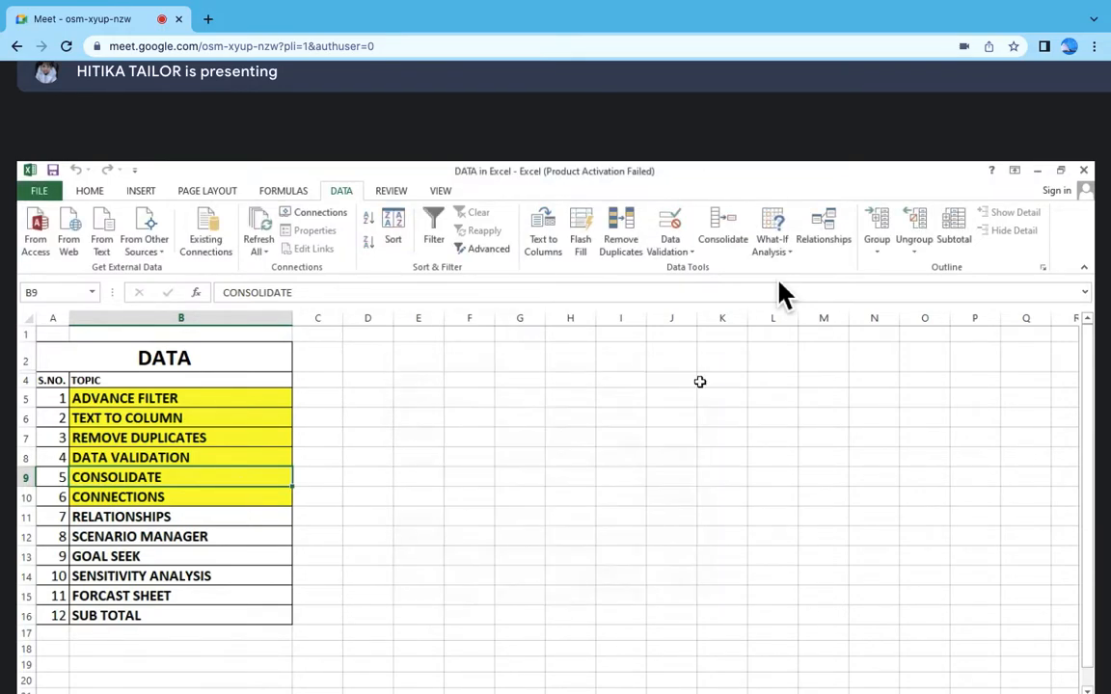
{"action": "left_click", "coordinate": [174, 498]}
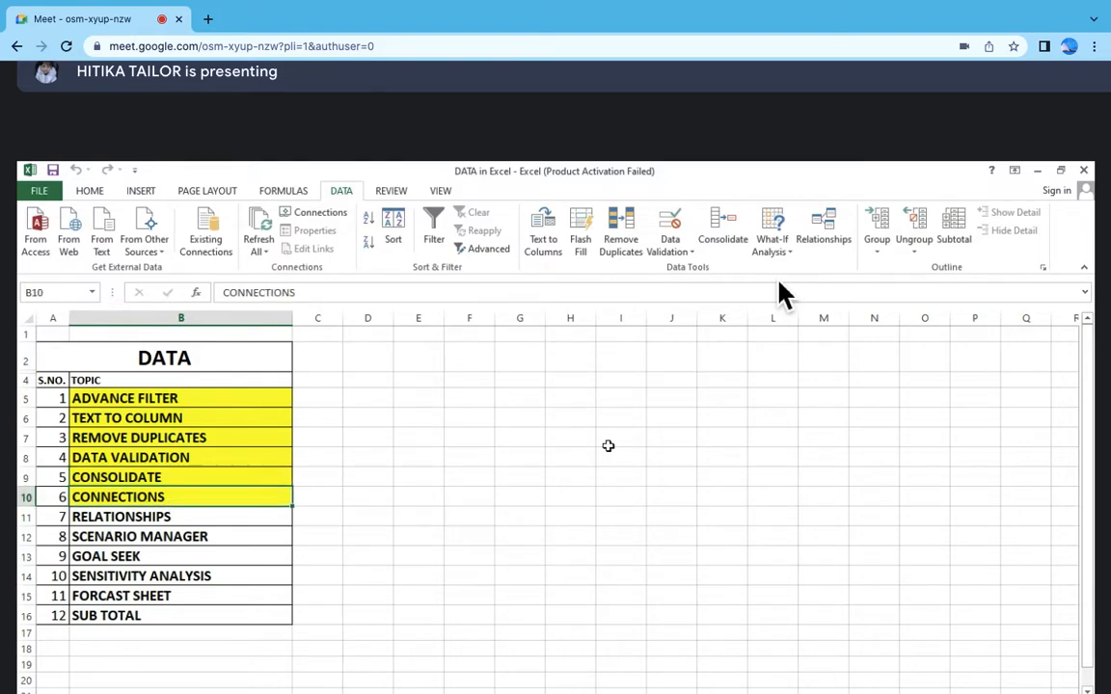
{"action": "left_click", "coordinate": [323, 214]}
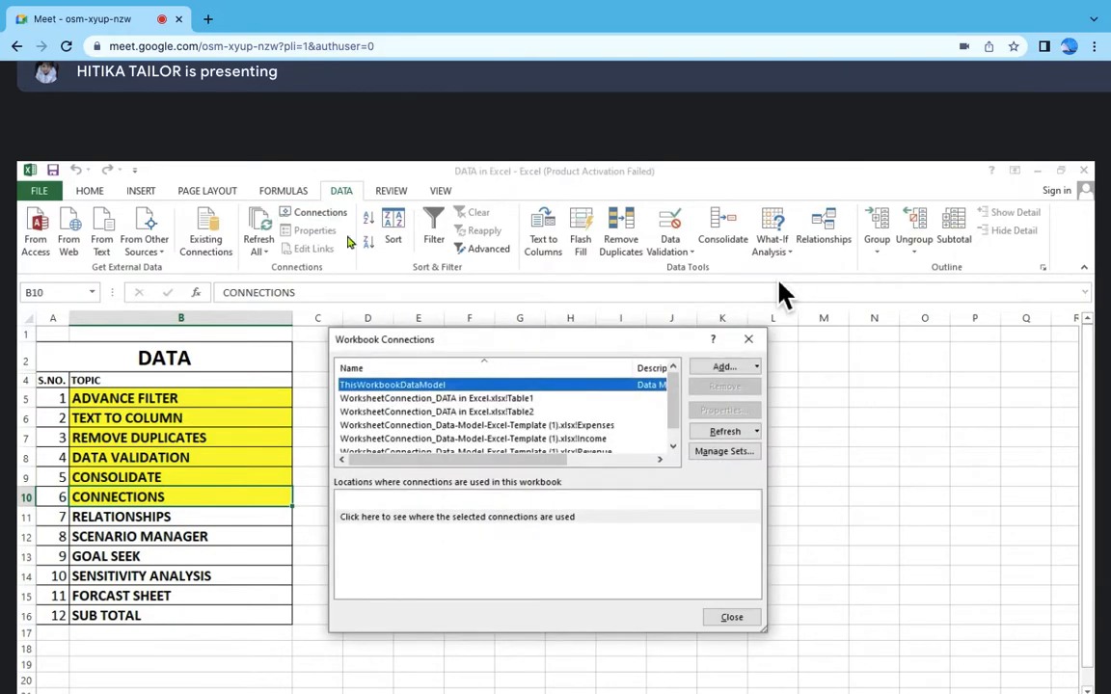
{"action": "left_click", "coordinate": [748, 338]}
{"action": "left_click", "coordinate": [179, 526]}
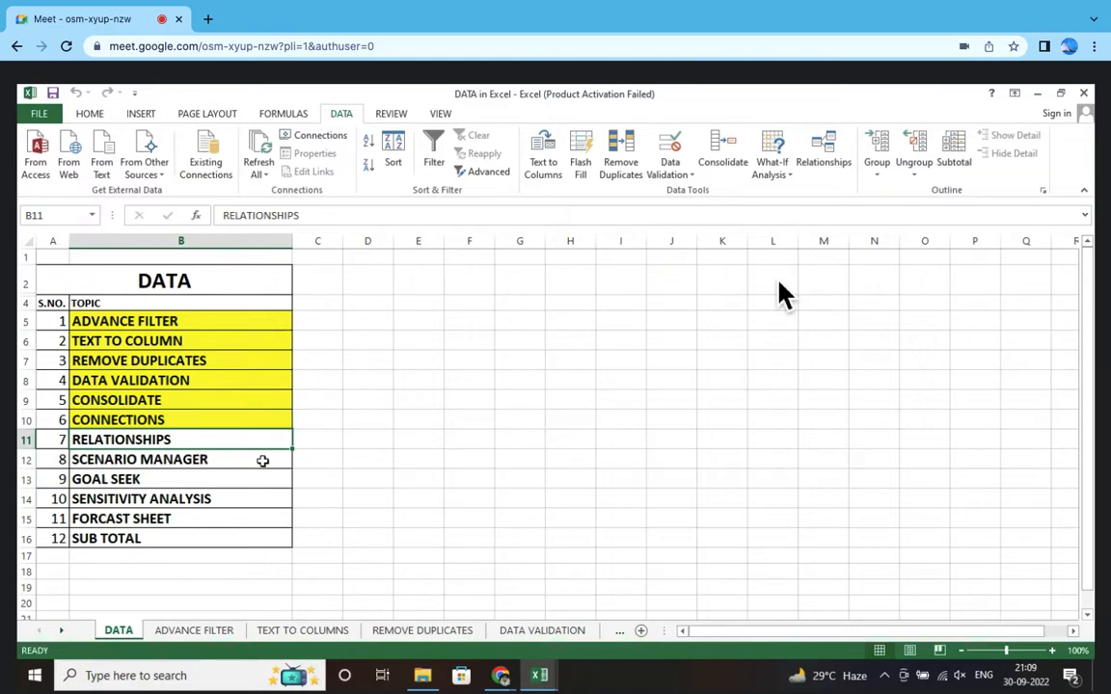
- Switch to the RELATIONSHIP workbook and examine the NAME, AREA, PRODUCT and SALE table on sheet TABLE-1
{"action": "key", "text": "alt+Tab"}
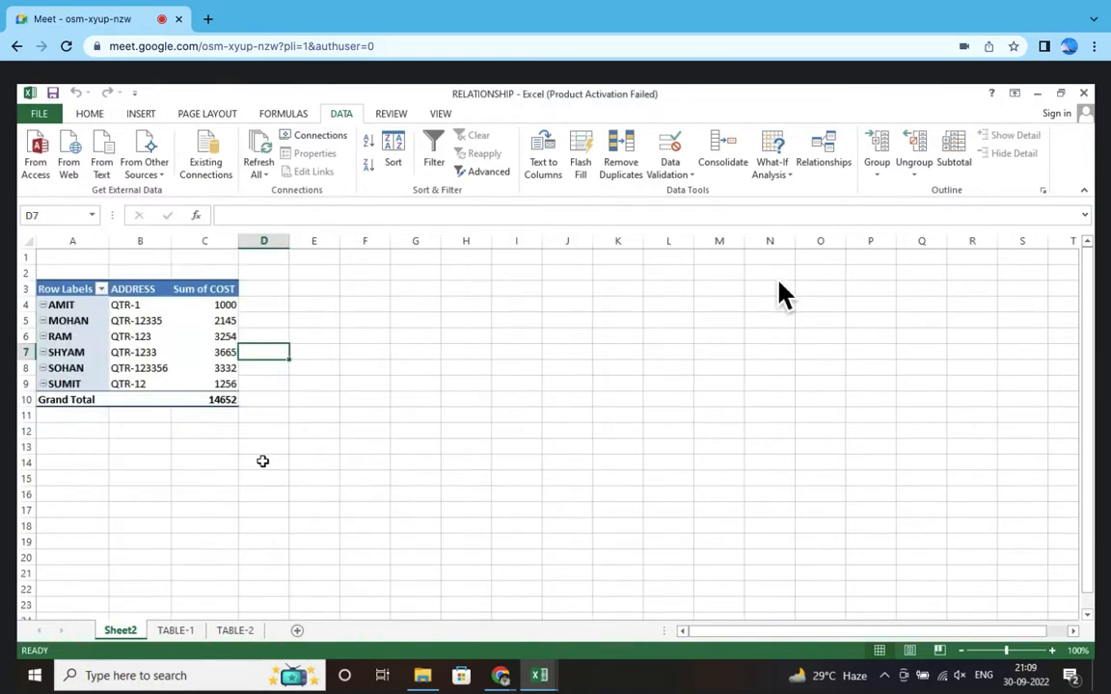
{"action": "left_click", "coordinate": [206, 460]}
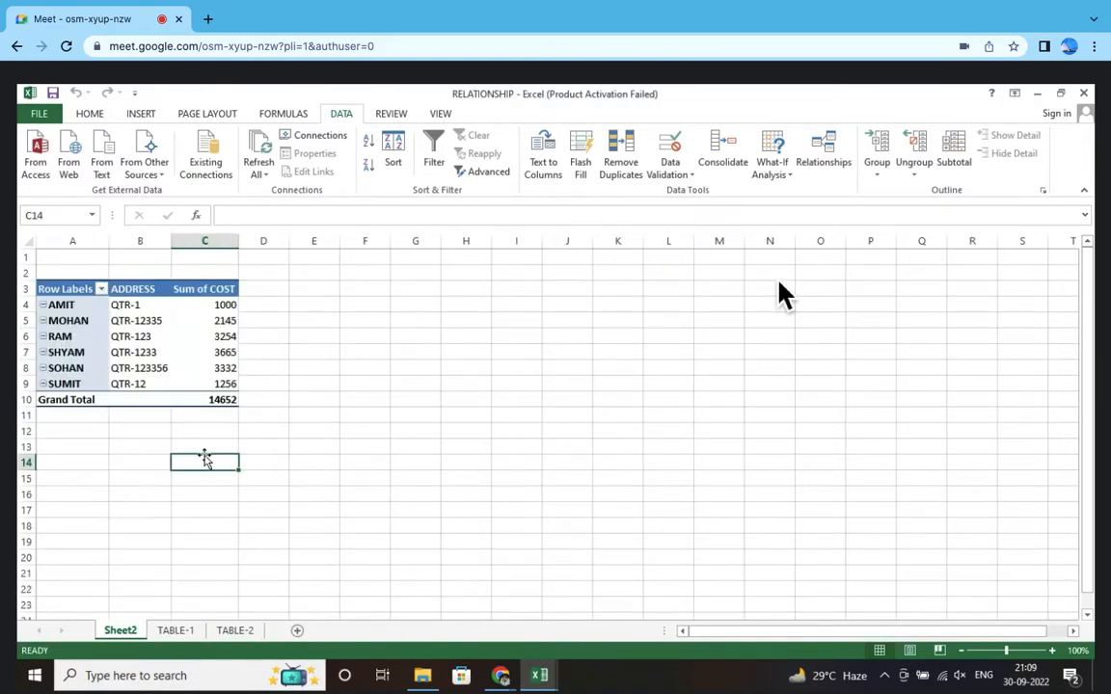
{"action": "left_click", "coordinate": [177, 630]}
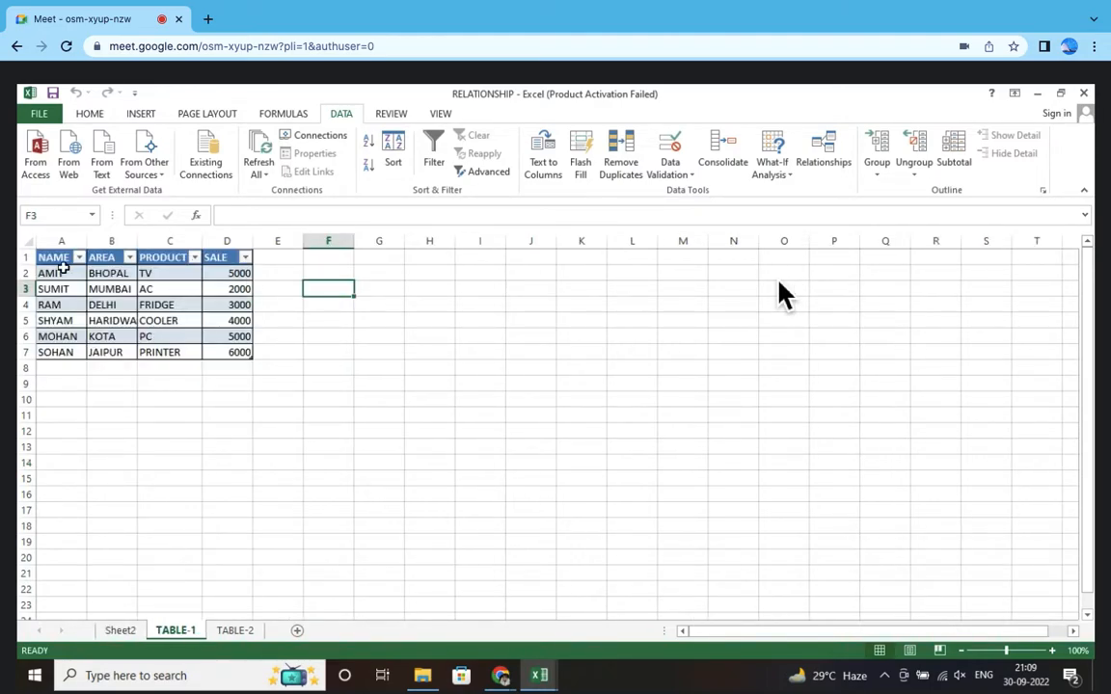
{"action": "left_click_drag", "start_coordinate": [61, 260], "coordinate": [234, 354]}
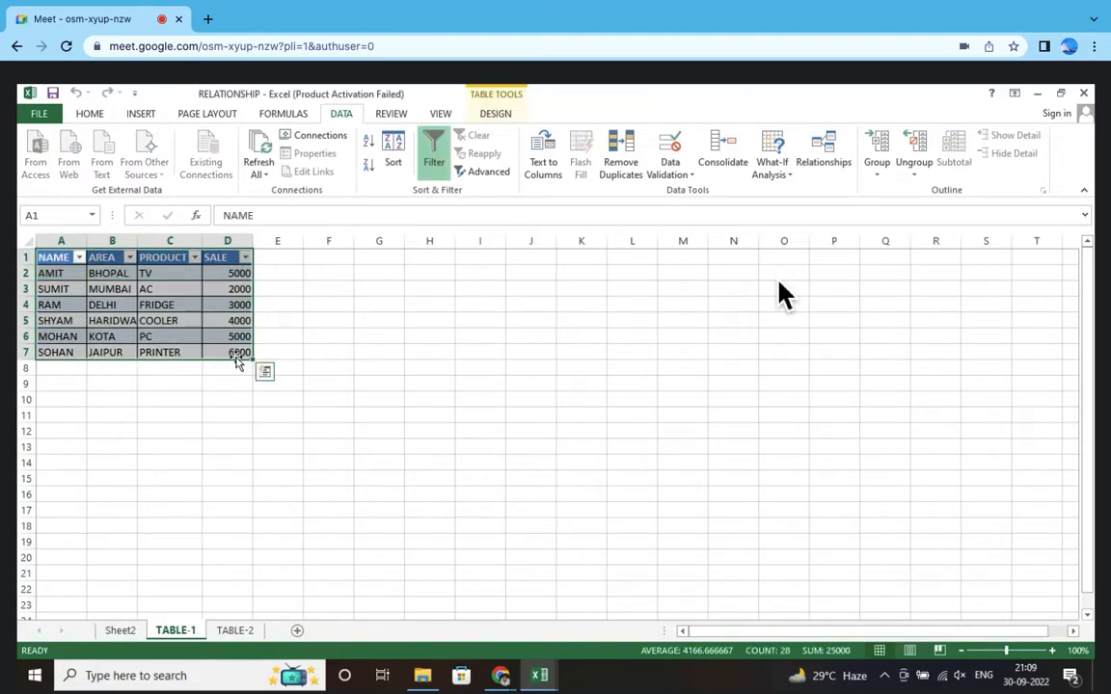
{"action": "scroll", "coordinate": [780, 282], "scroll_direction": "up", "scroll_amount": 5}
{"action": "scroll", "coordinate": [779, 282], "scroll_direction": "left", "scroll_amount": 5}
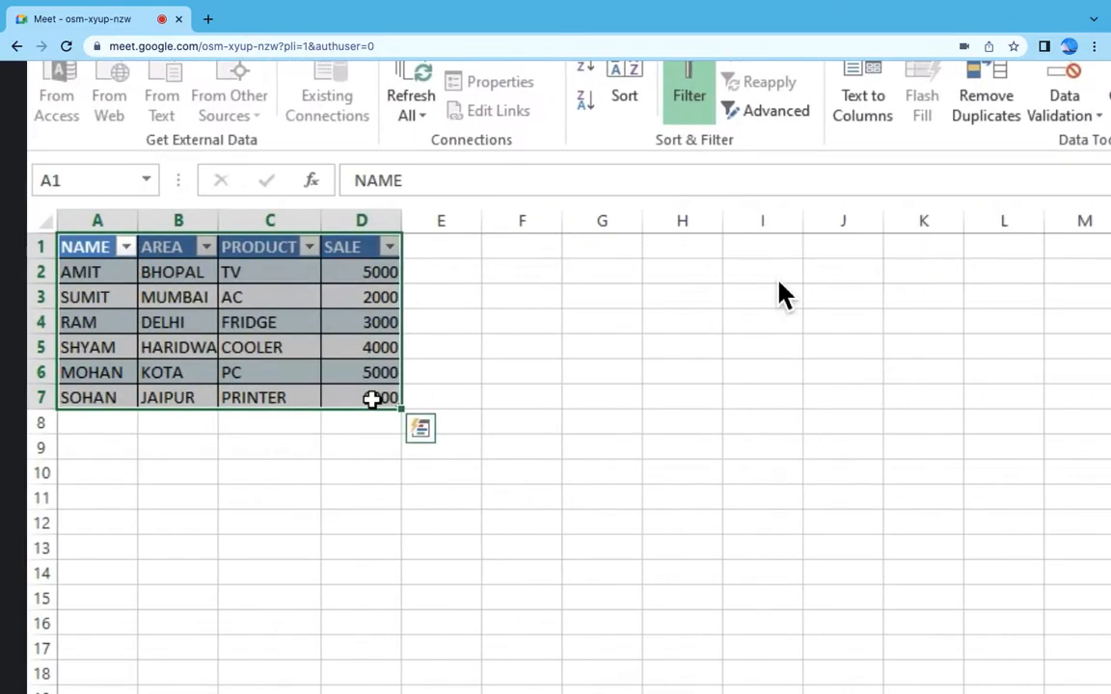
{"action": "scroll", "coordinate": [780, 282], "scroll_direction": "right", "scroll_amount": 1}
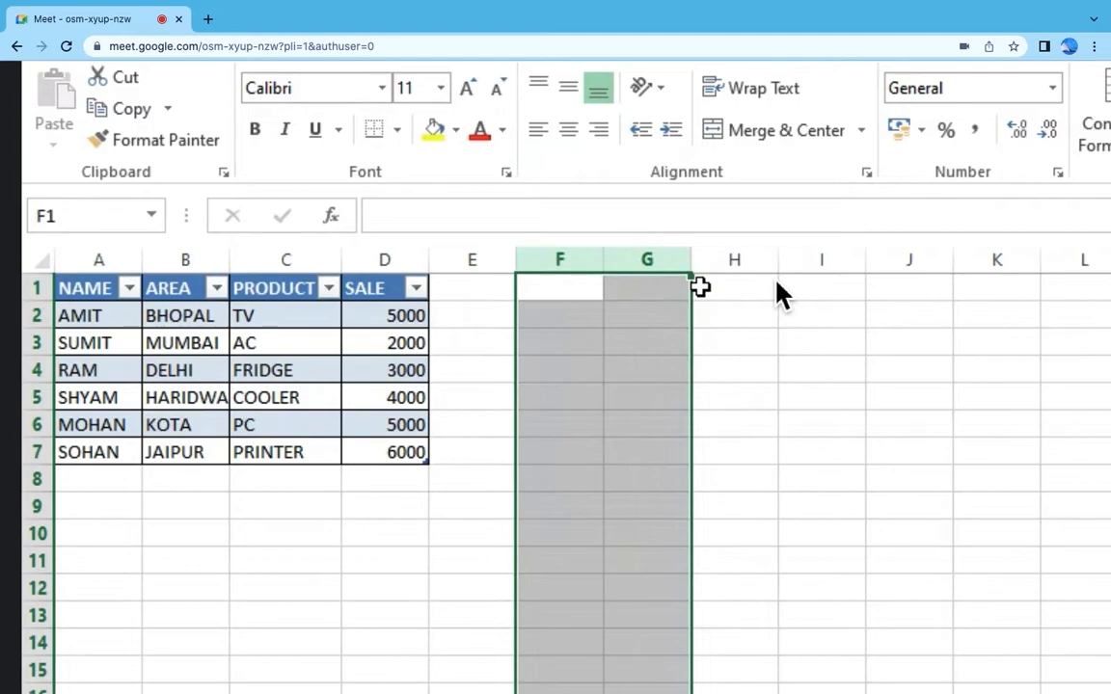
{"action": "left_click", "coordinate": [411, 558]}
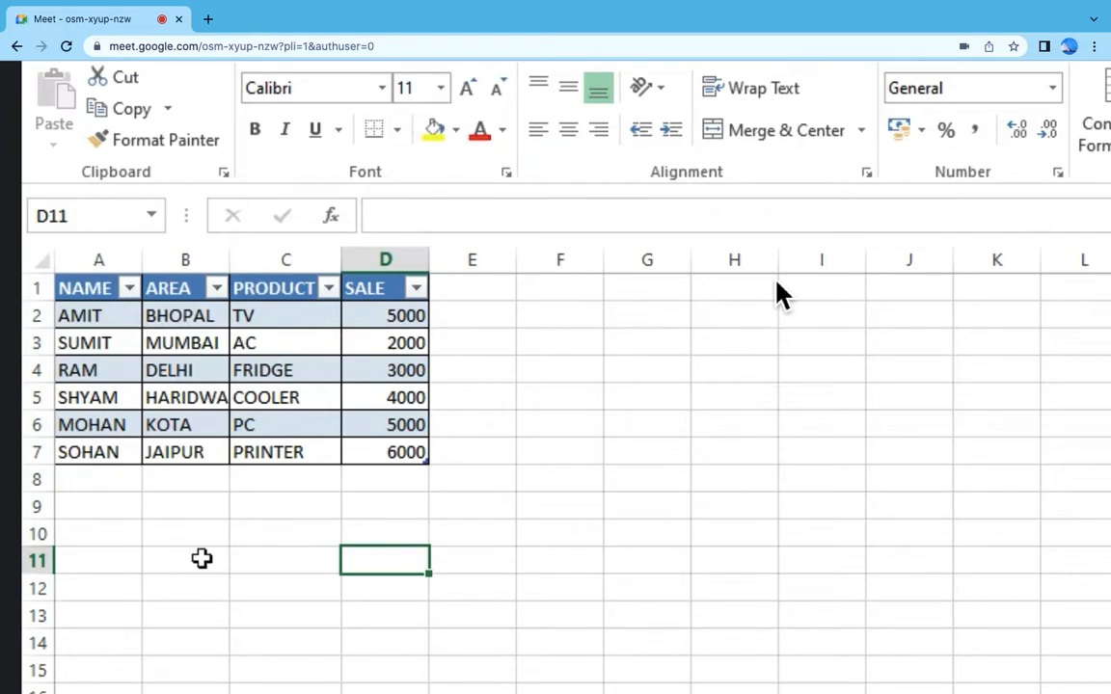
{"action": "left_click_drag", "start_coordinate": [97, 288], "coordinate": [376, 448]}
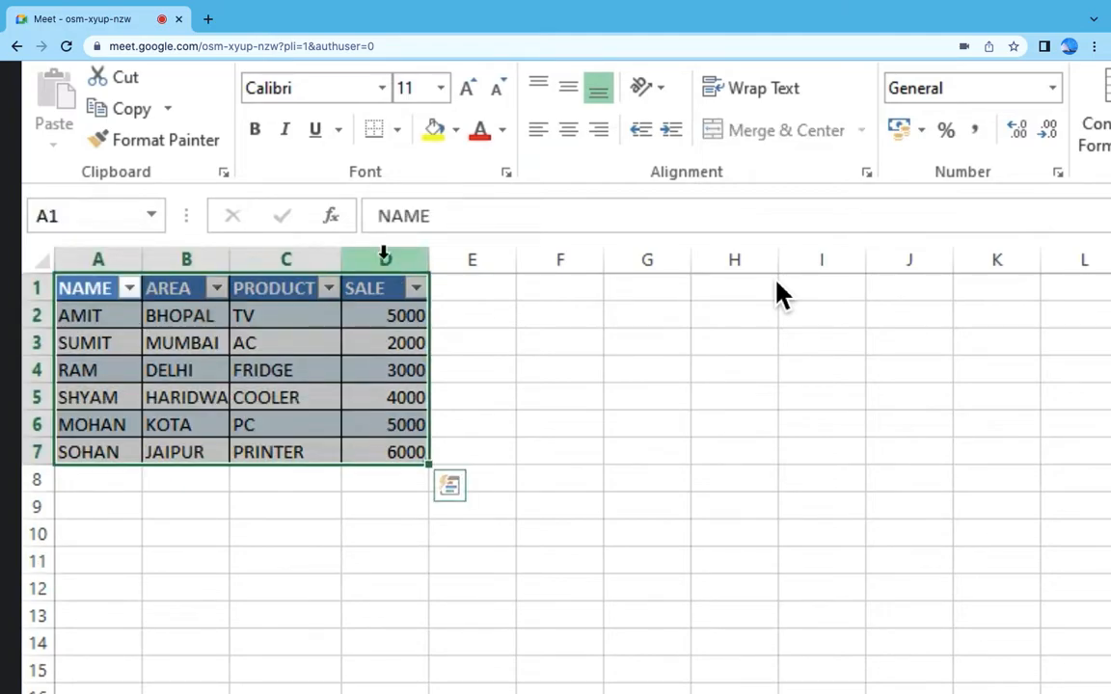
{"action": "left_click", "coordinate": [214, 48]}
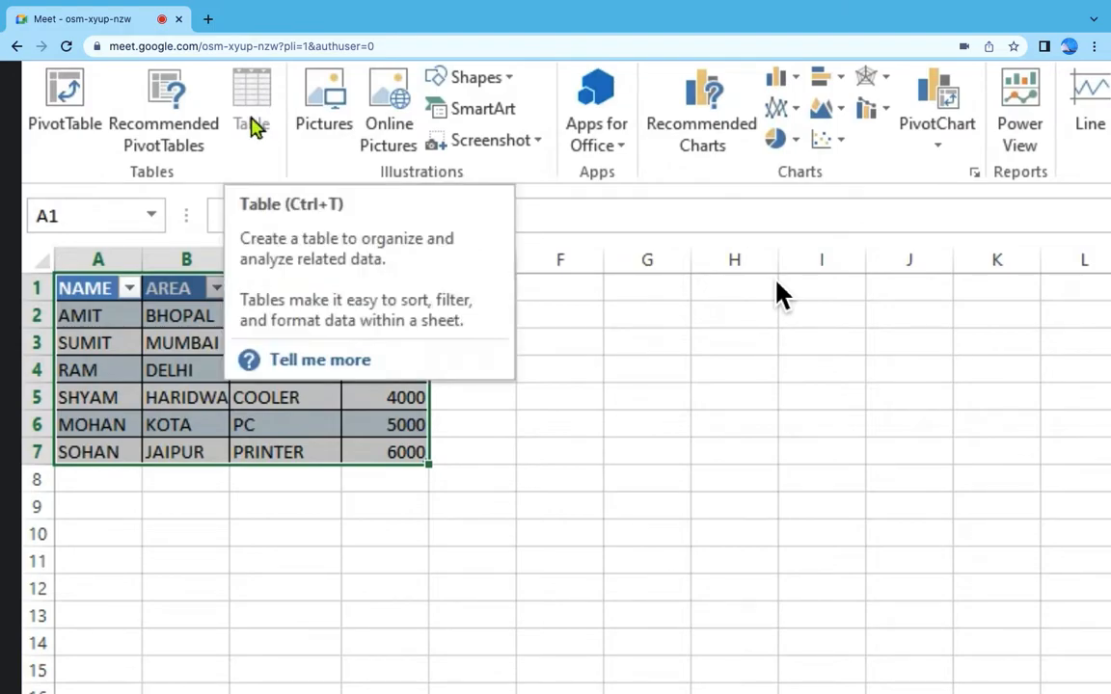
- Copy the table A1:D7 on sheet TABLE-1 and paste it as values only starting at cell A9
{"action": "left_click_drag", "start_coordinate": [87, 290], "coordinate": [360, 444]}
{"action": "key", "text": "ctrl+c"}
{"action": "left_click", "coordinate": [109, 503]}
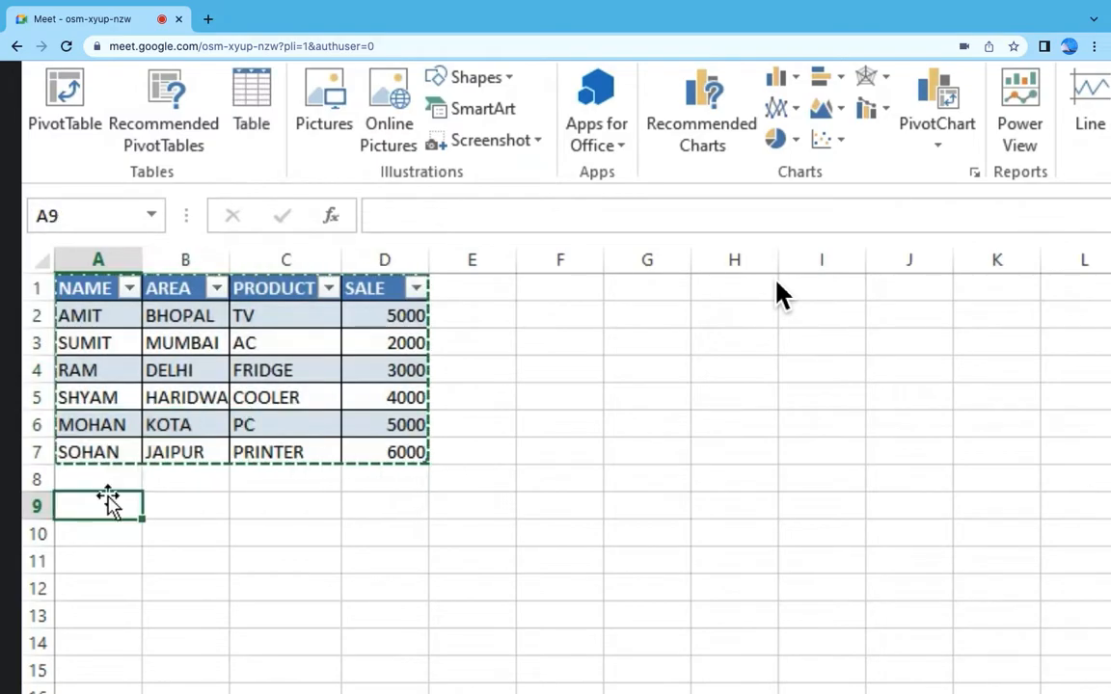
{"action": "key", "text": "ctrl+alt+v"}
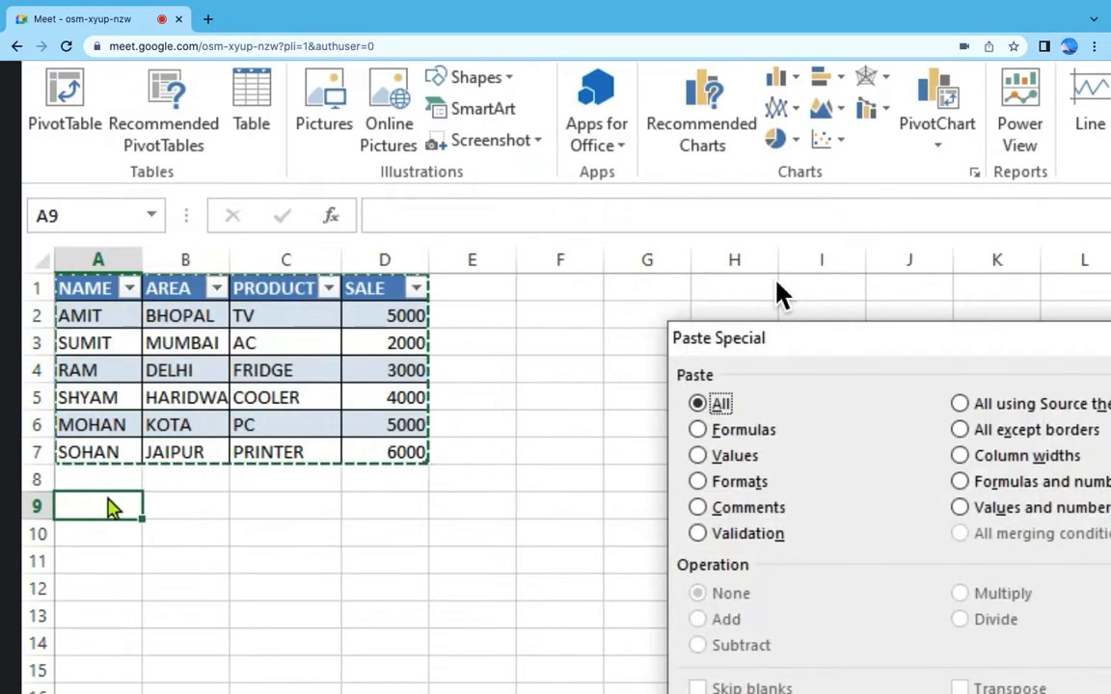
{"action": "left_click", "coordinate": [731, 456]}
{"action": "key", "text": "Return"}
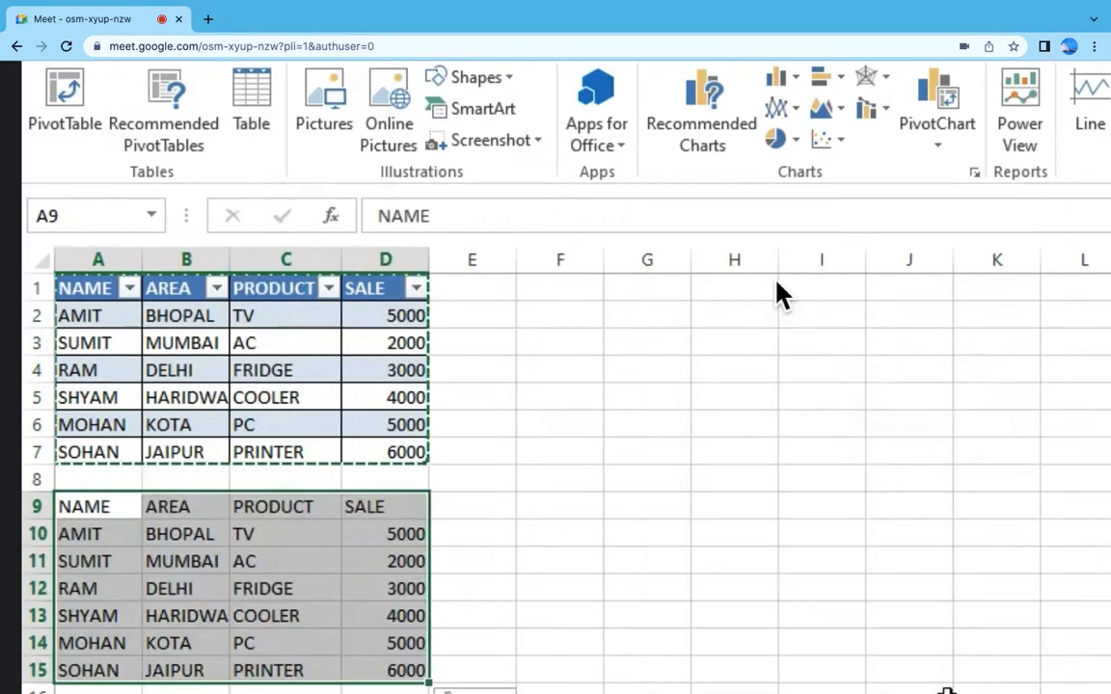
- Delete rows 1 to 7 with the original table and apply all borders to the pasted data in A2:D8
{"action": "left_click_drag", "start_coordinate": [50, 294], "coordinate": [84, 455]}
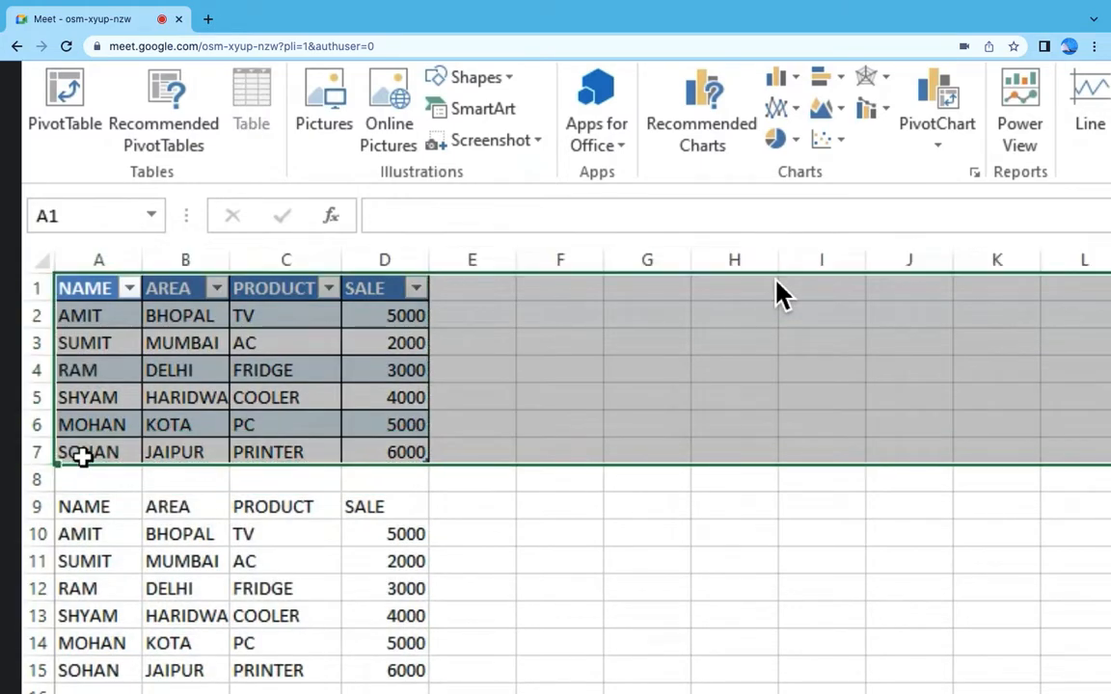
{"action": "key", "text": "ctrl+minus"}
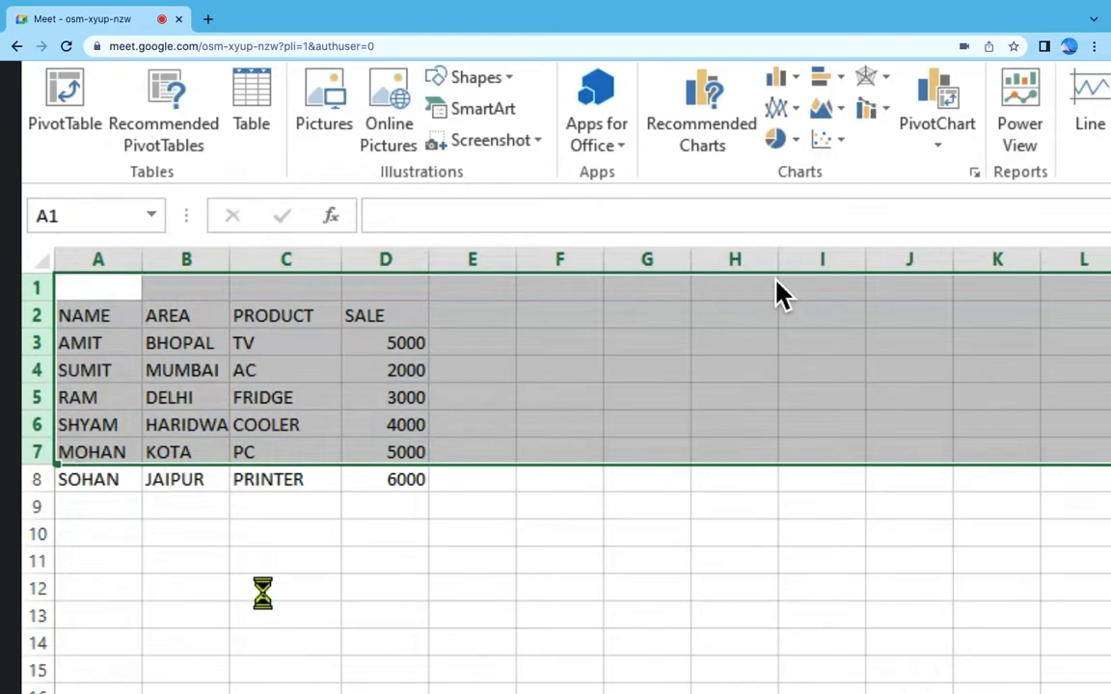
{"action": "scroll", "coordinate": [264, 594], "scroll_direction": "down", "scroll_amount": 1}
{"action": "left_click_drag", "start_coordinate": [100, 300], "coordinate": [333, 444]}
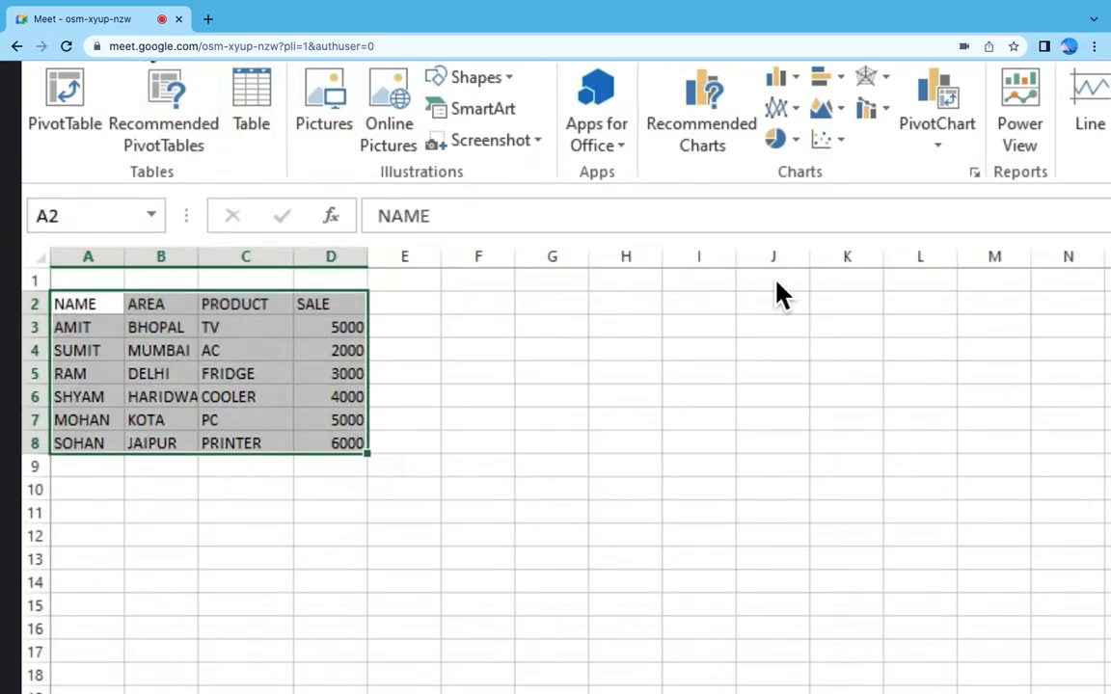
{"action": "left_click", "coordinate": [120, 51]}
{"action": "left_click", "coordinate": [397, 129]}
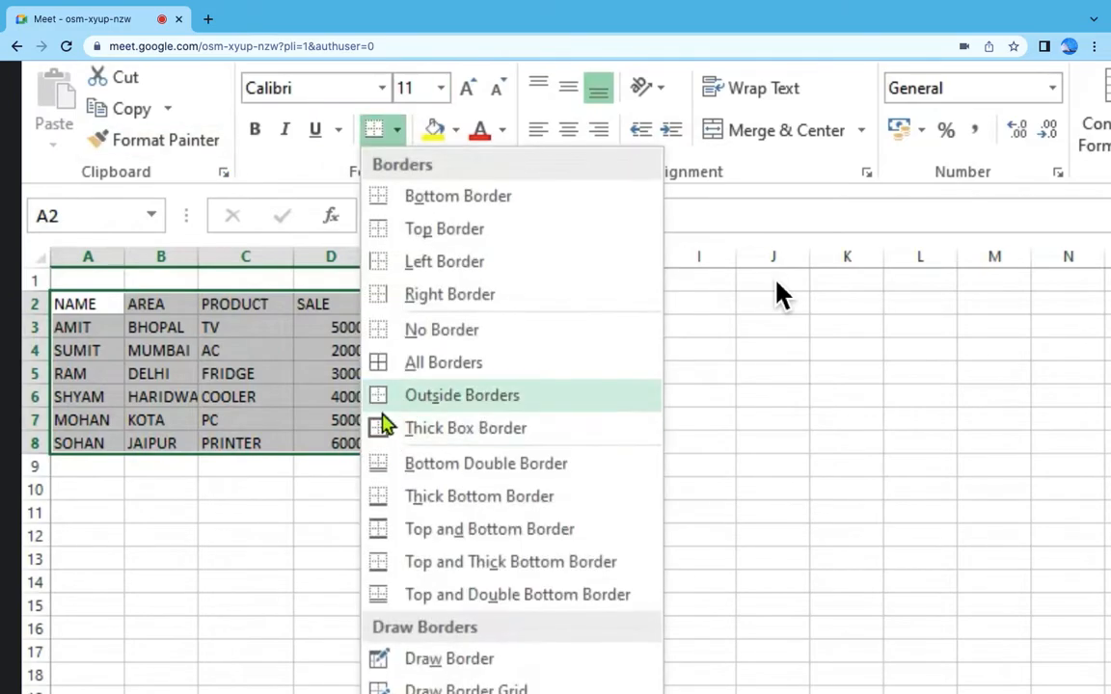
{"action": "left_click", "coordinate": [381, 364]}
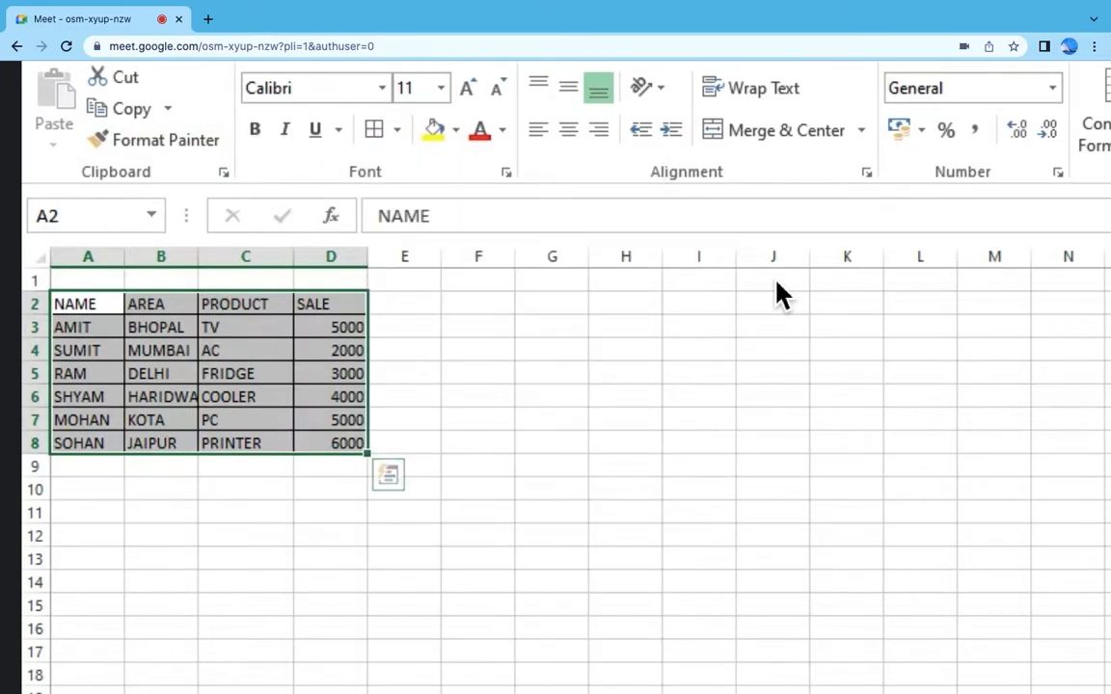
- On sheet TABLE-2, copy the NAME, COST and ADDRESS table A1:C7 and paste it as values only starting at A9
{"action": "left_click", "coordinate": [289, 690]}
{"action": "left_click_drag", "start_coordinate": [106, 289], "coordinate": [290, 452]}
{"action": "key", "text": "ctrl+c"}
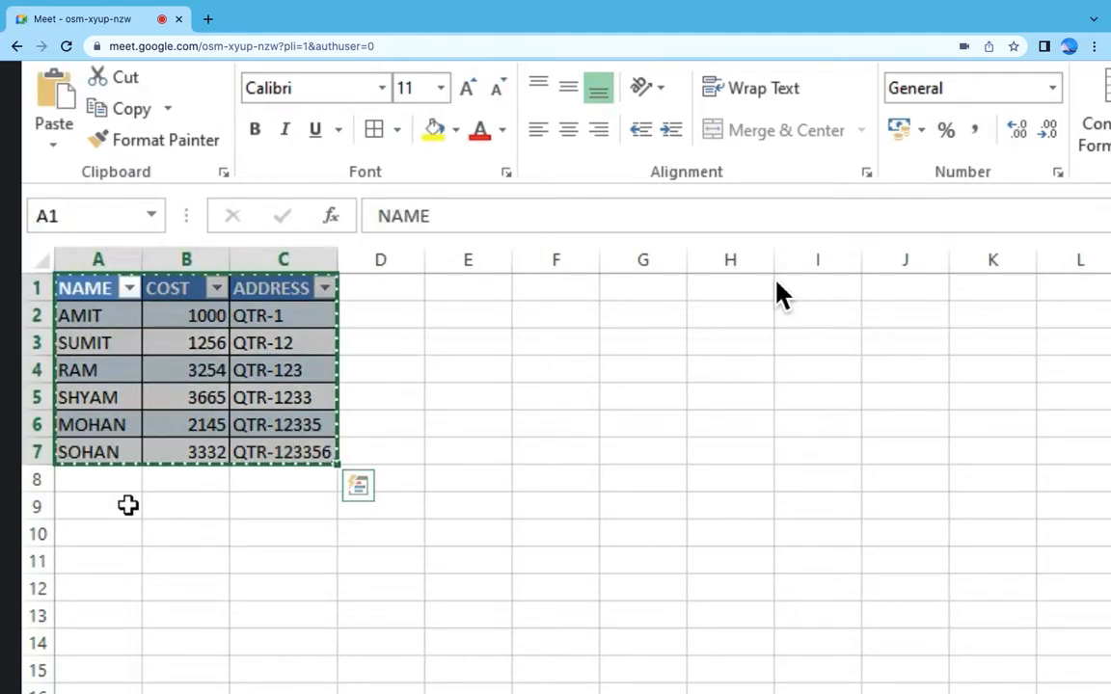
{"action": "left_click", "coordinate": [129, 506]}
{"action": "key", "text": "ctrl+alt+v"}
{"action": "key", "text": "v"}
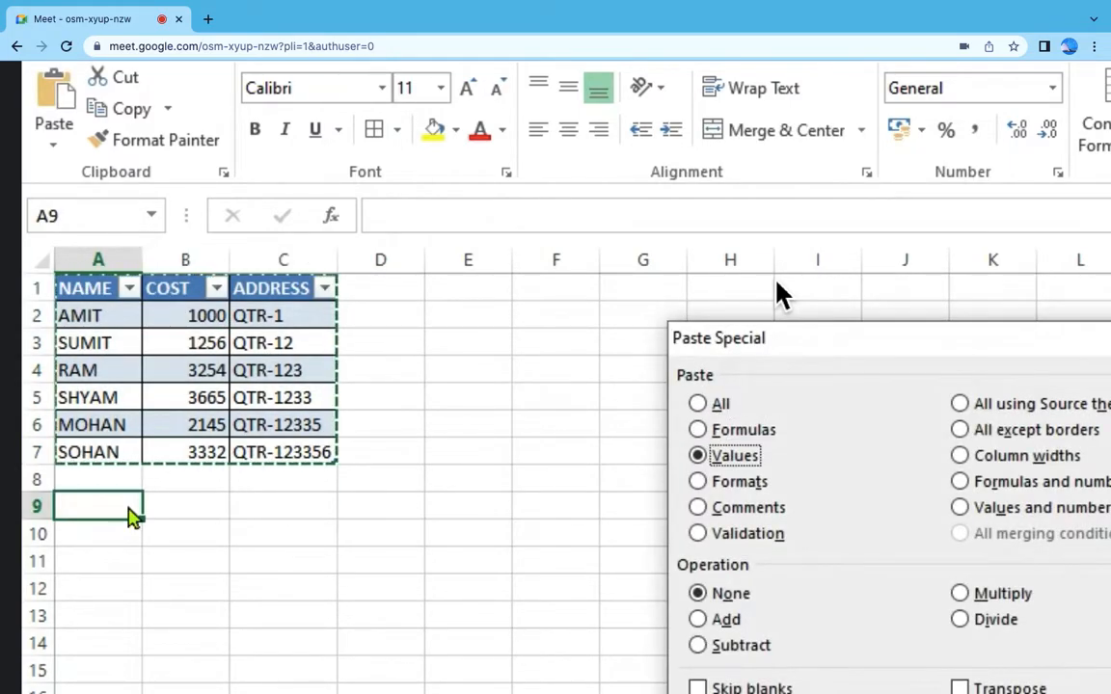
{"action": "key", "text": "Return"}
- Delete rows 1 to 7 with the original table on TABLE-2 and apply all borders to the data in A2:C8
{"action": "left_click_drag", "start_coordinate": [38, 450], "coordinate": [29, 288]}
{"action": "key", "text": "ctrl+minus"}
{"action": "left_click_drag", "start_coordinate": [85, 315], "coordinate": [328, 478]}
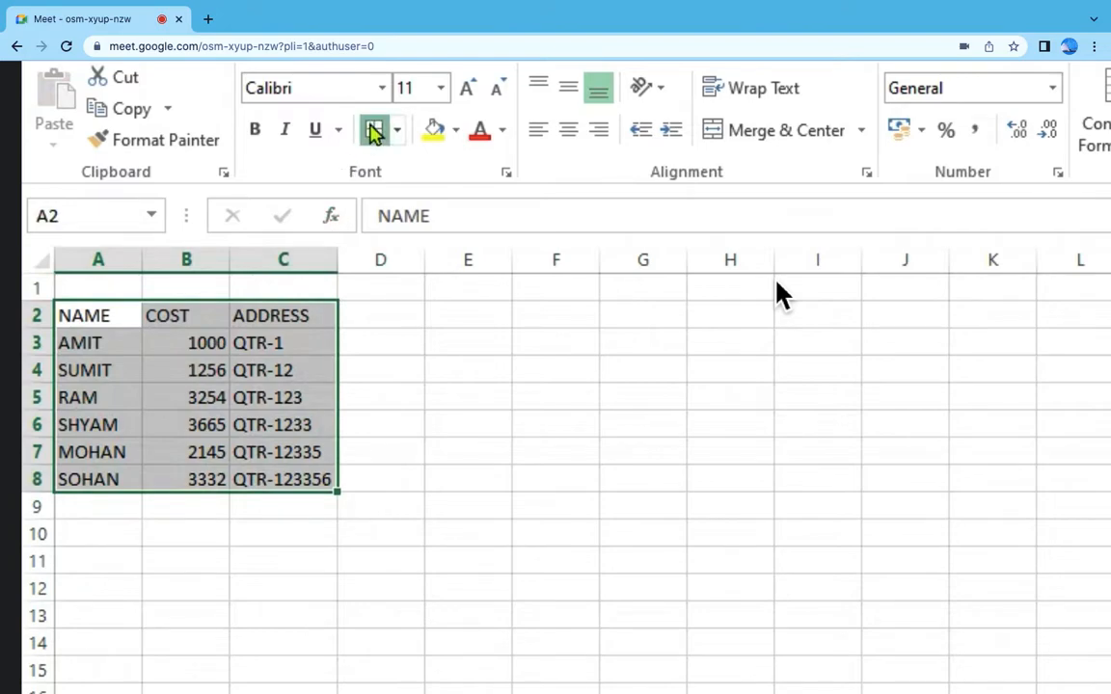
{"action": "left_click", "coordinate": [373, 129]}
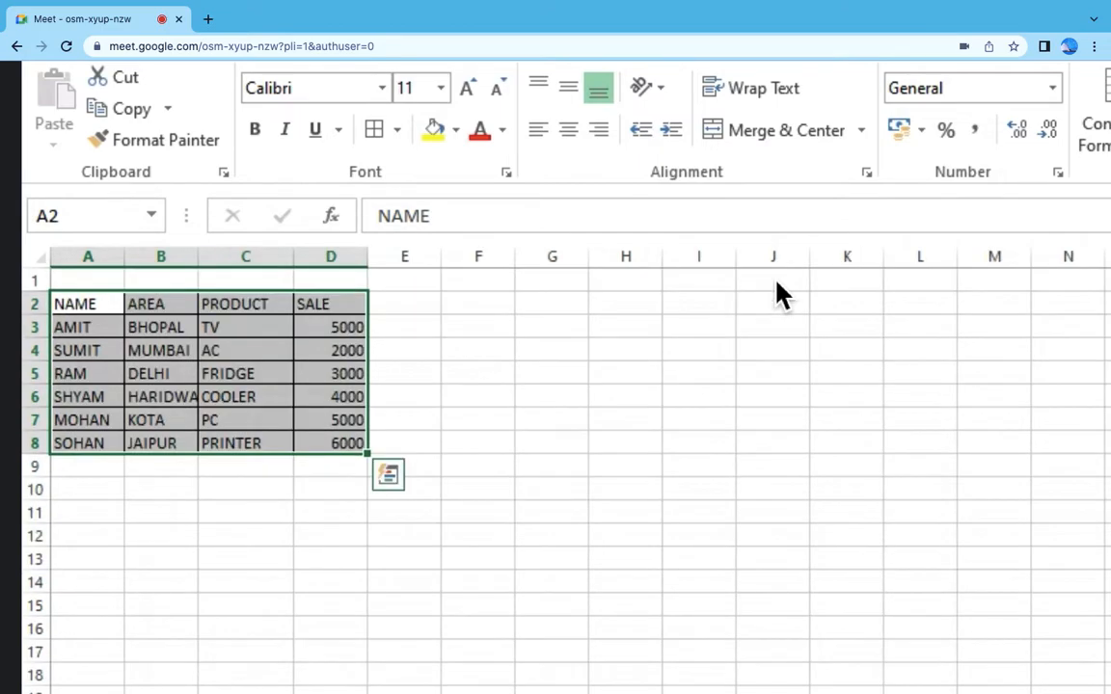
- Select the data range A2:D8 on sheet TABLE-1, including its headers, and bring up the insert commands
{"action": "left_click_drag", "start_coordinate": [92, 305], "coordinate": [367, 445]}
{"action": "left_click", "coordinate": [97, 305]}
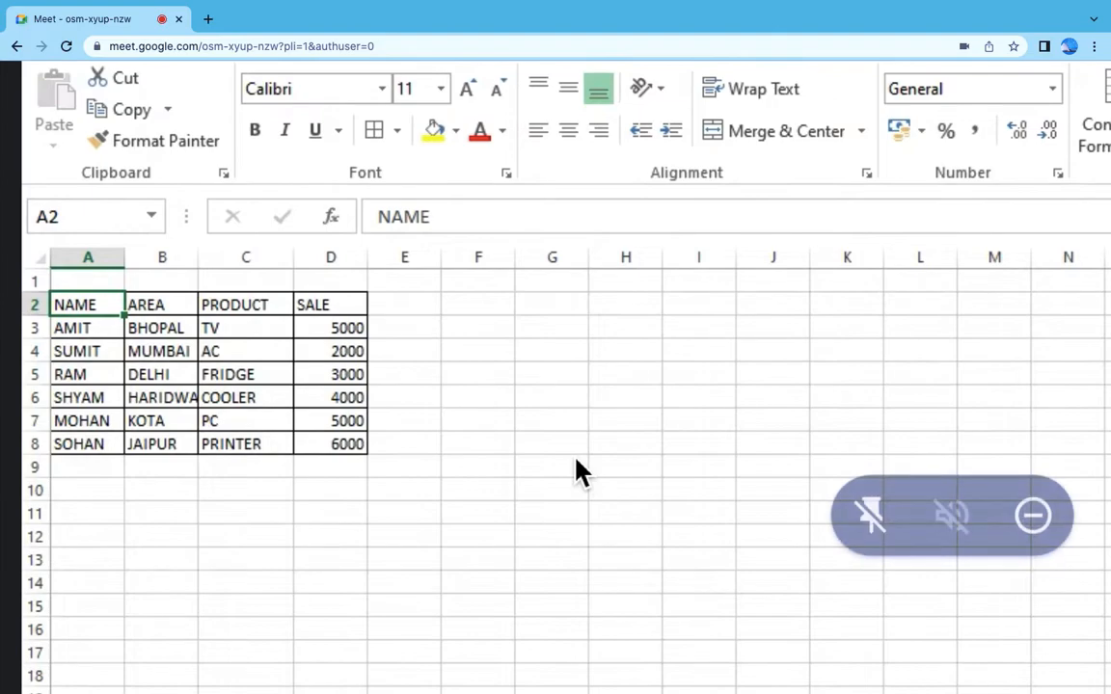
{"action": "left_click_drag", "start_coordinate": [99, 304], "coordinate": [331, 436]}
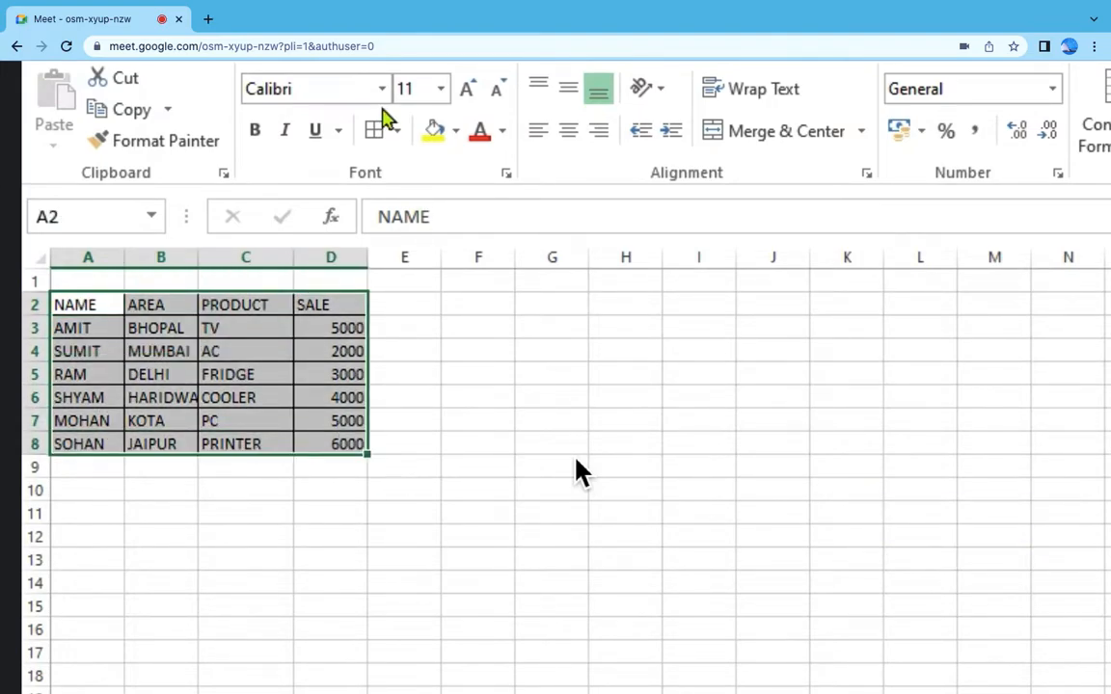
{"action": "key", "text": "alt+n"}
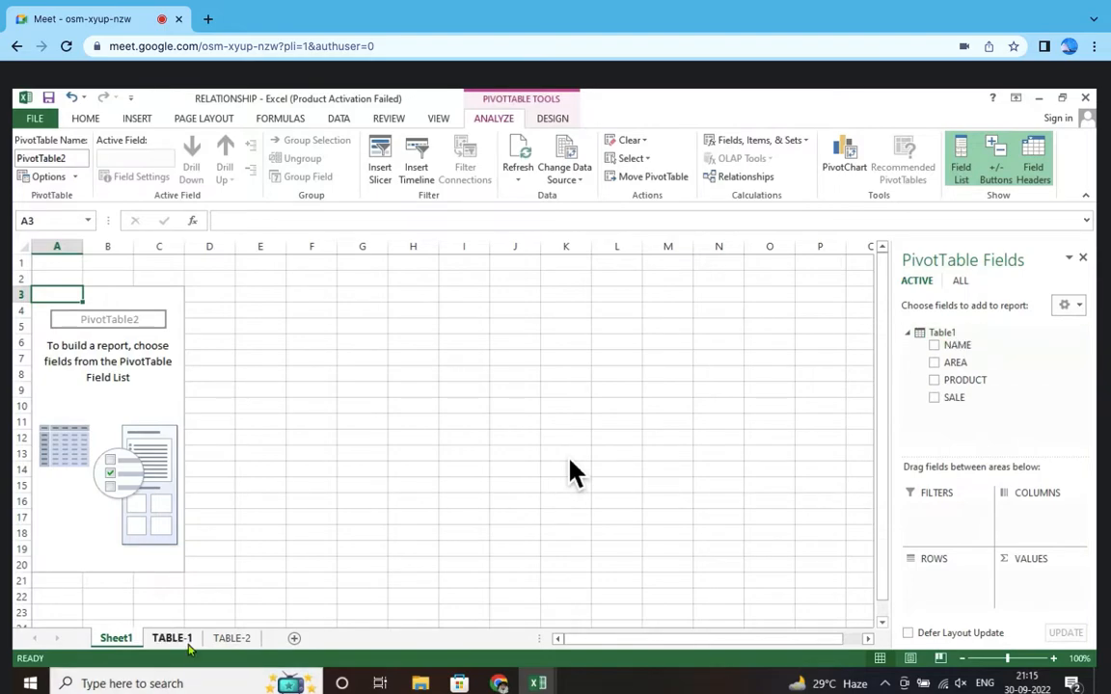
- Check the source data on TABLE-1, return to Sheet1 and list all workbook tables in the PivotTable fields
{"action": "left_click", "coordinate": [189, 647]}
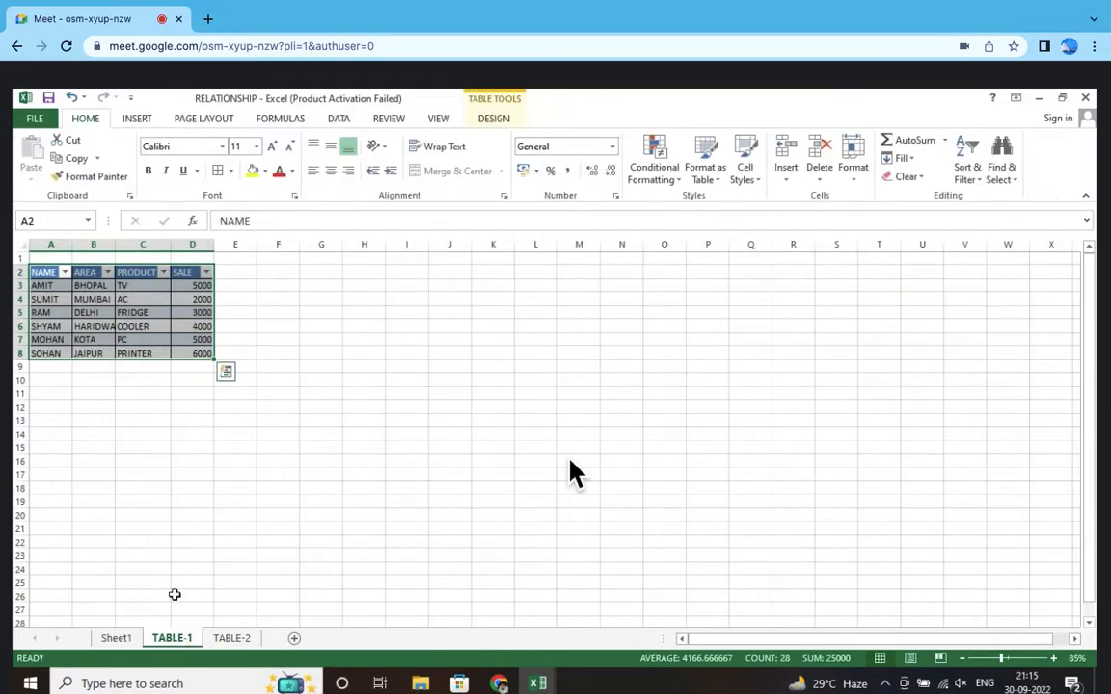
{"action": "left_click", "coordinate": [116, 637]}
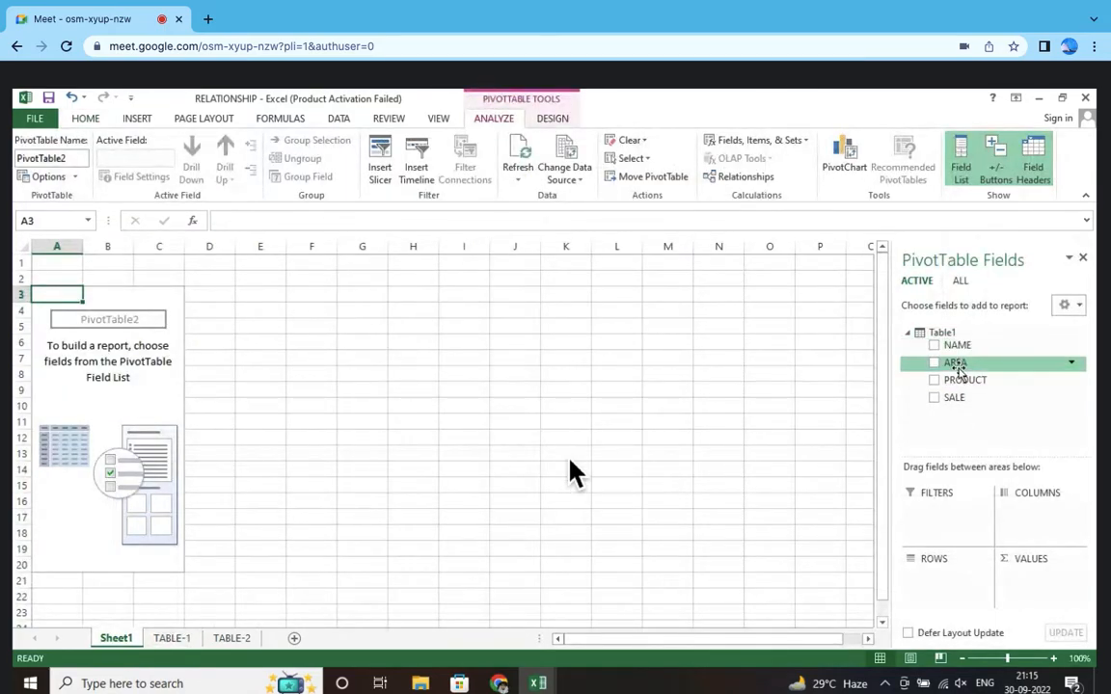
{"action": "left_click", "coordinate": [960, 280]}
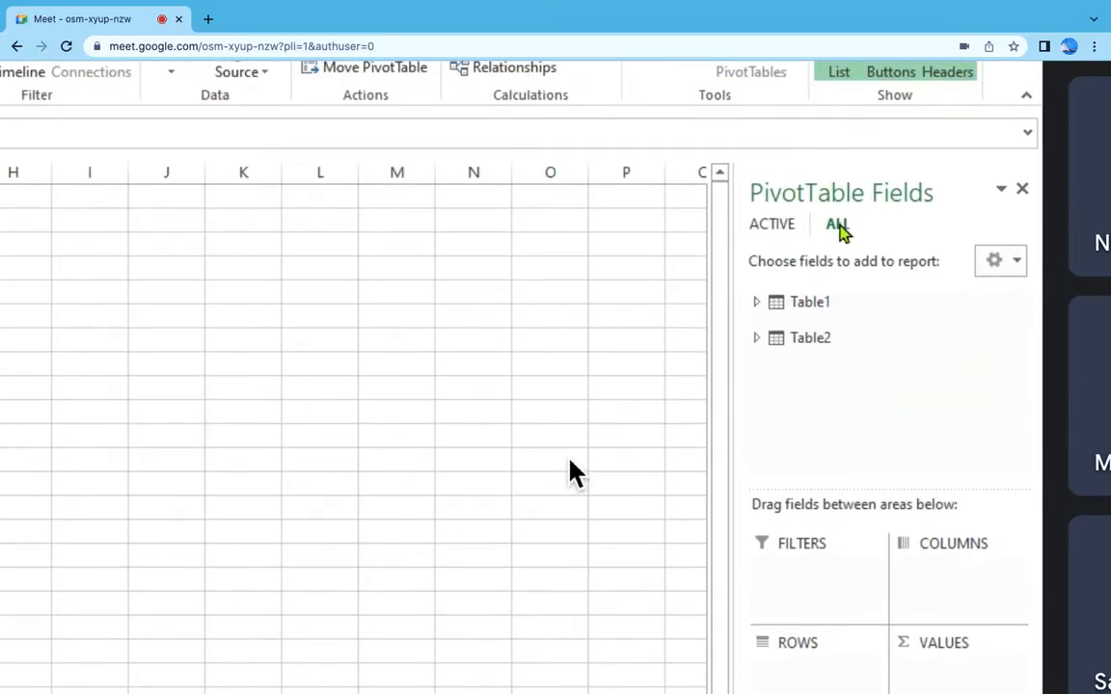
{"action": "left_click", "coordinate": [761, 230]}
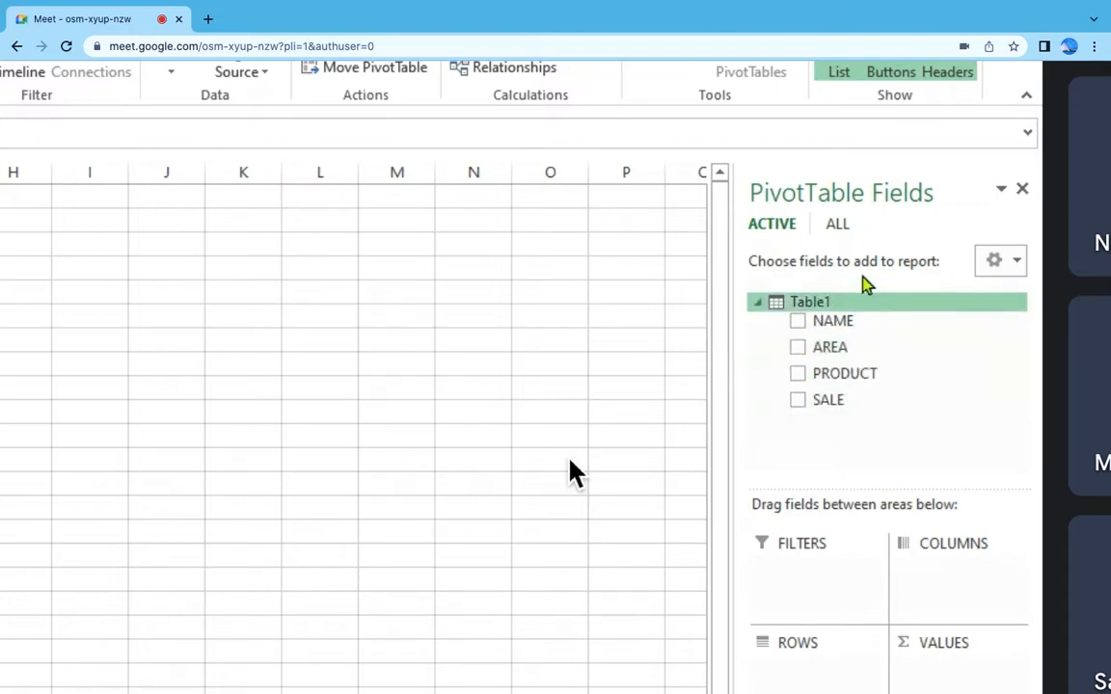
{"action": "left_click", "coordinate": [837, 225]}
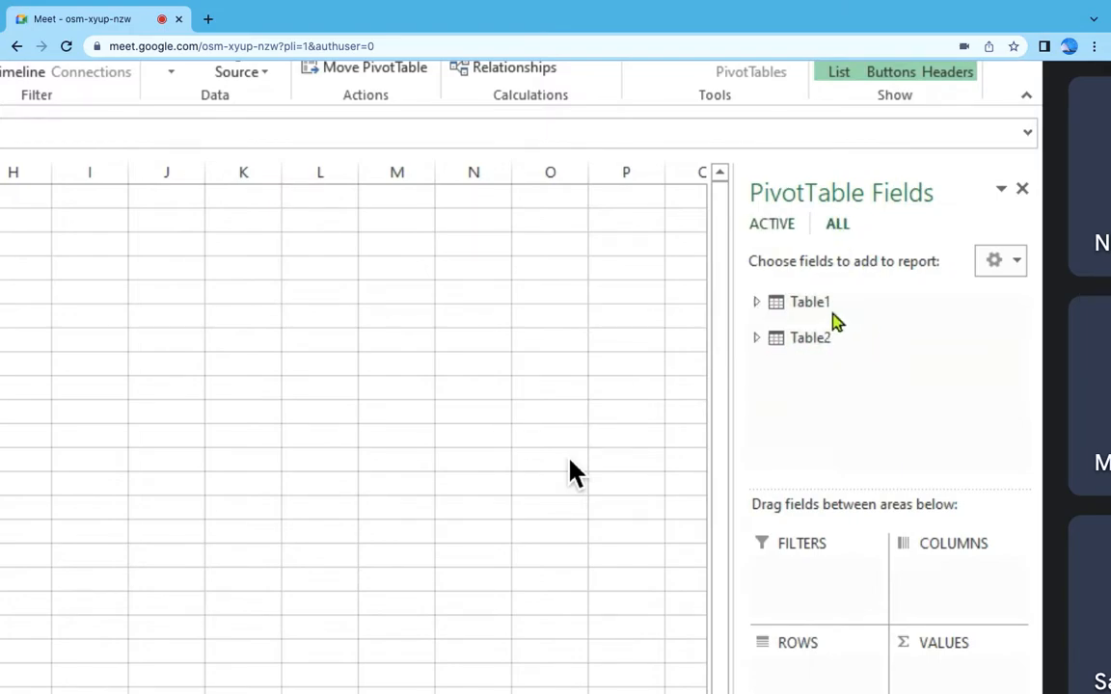
{"action": "mouse_move", "coordinate": [819, 334]}
{"action": "scroll", "coordinate": [570, 460], "scroll_direction": "down", "scroll_amount": 3}
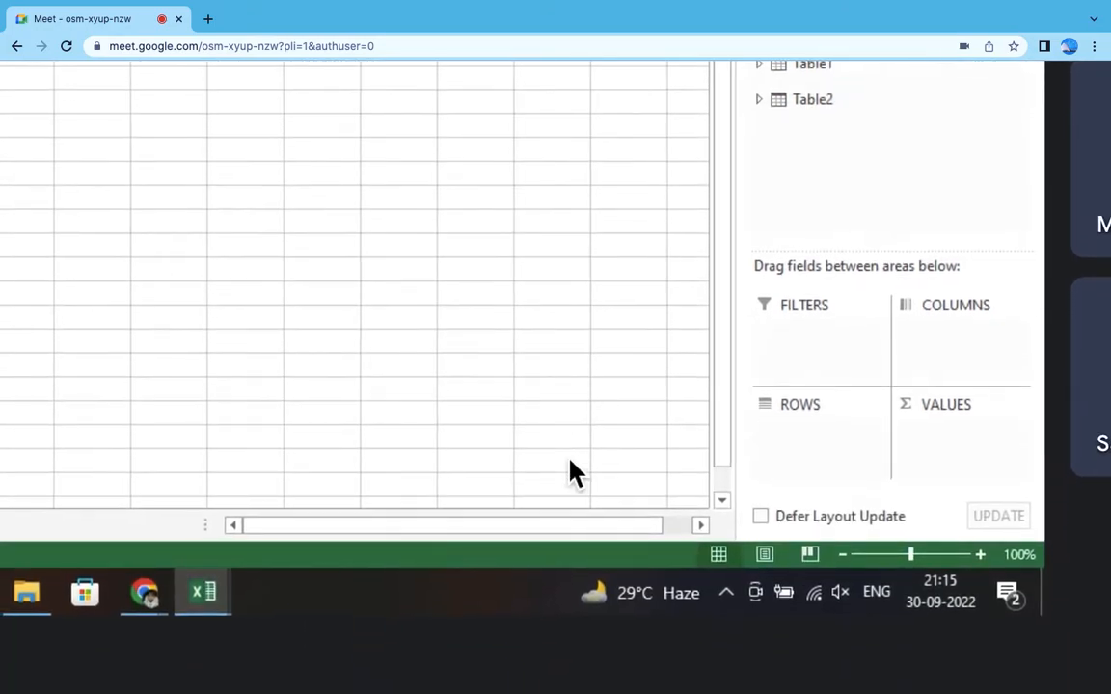
{"action": "scroll", "coordinate": [570, 461], "scroll_direction": "left", "scroll_amount": 4}
{"action": "scroll", "coordinate": [570, 460], "scroll_direction": "left", "scroll_amount": 1}
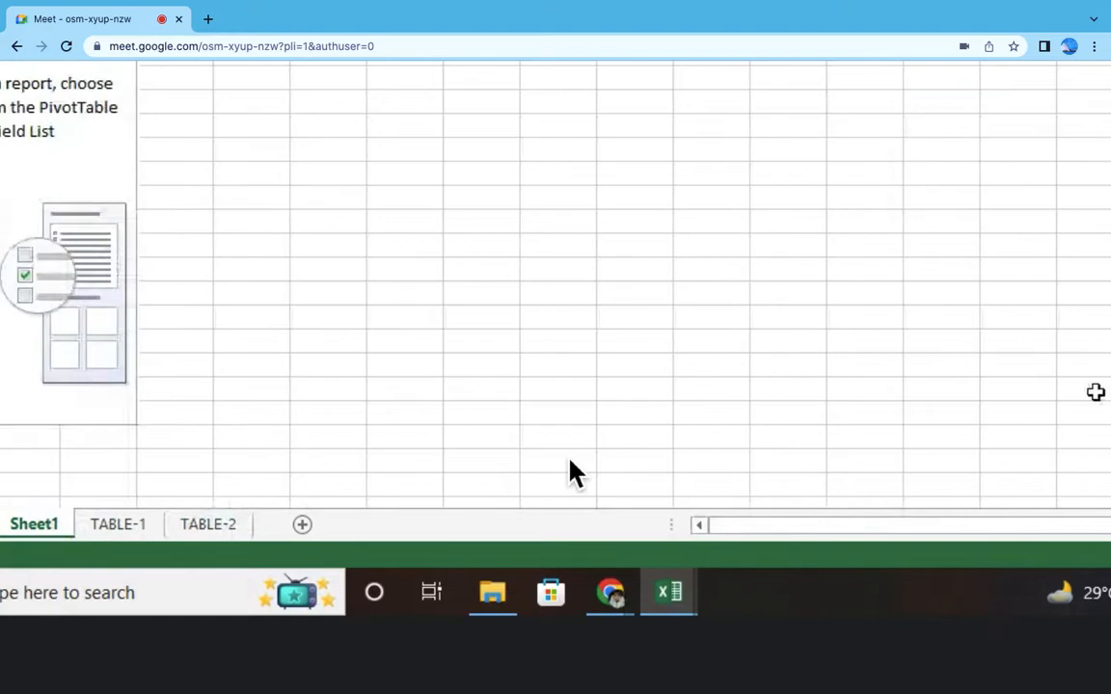
{"action": "scroll", "coordinate": [570, 460], "scroll_direction": "right", "scroll_amount": 2}
{"action": "scroll", "coordinate": [570, 460], "scroll_direction": "up", "scroll_amount": 2}
{"action": "scroll", "coordinate": [570, 460], "scroll_direction": "up", "scroll_amount": 1}
{"action": "scroll", "coordinate": [570, 460], "scroll_direction": "right", "scroll_amount": 4}
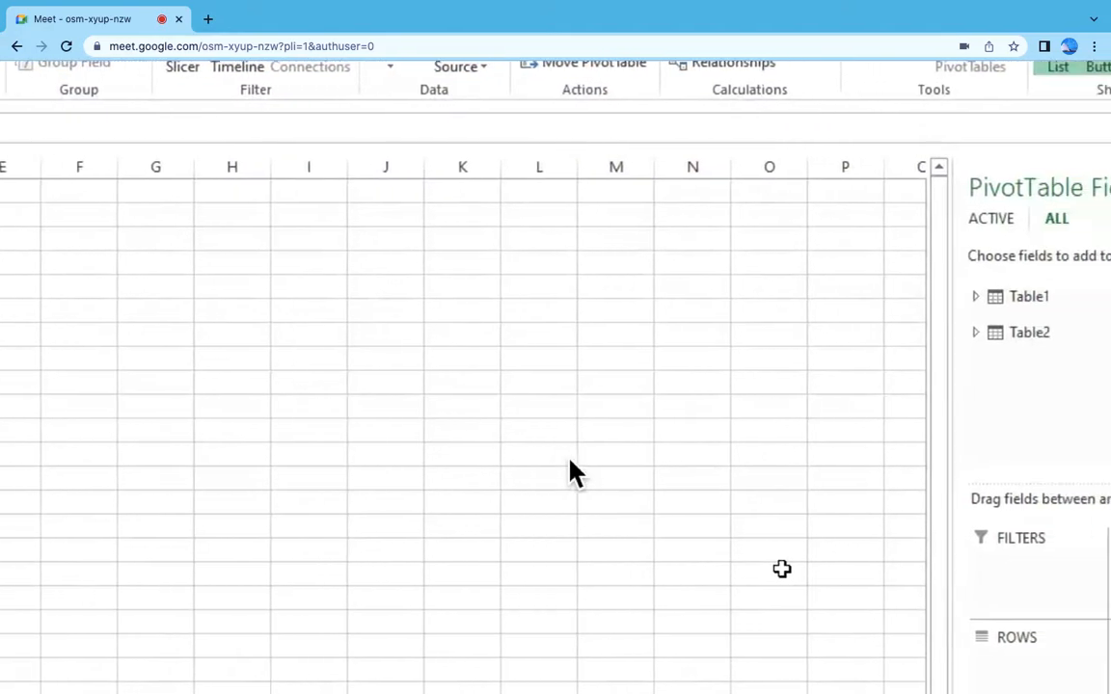
- Examine the PivotTable on Sheet1 with NAME as rows and the sum of COST as values
{"action": "scroll", "coordinate": [570, 460], "scroll_direction": "left", "scroll_amount": 1}
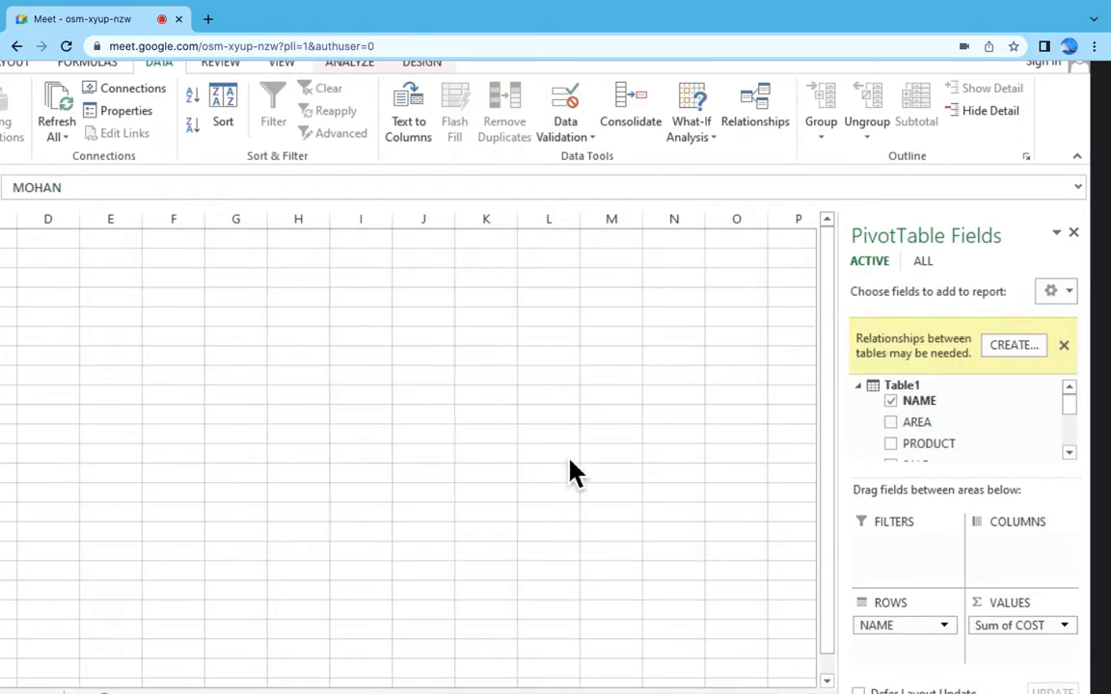
{"action": "scroll", "coordinate": [572, 472], "scroll_direction": "left", "scroll_amount": 3}
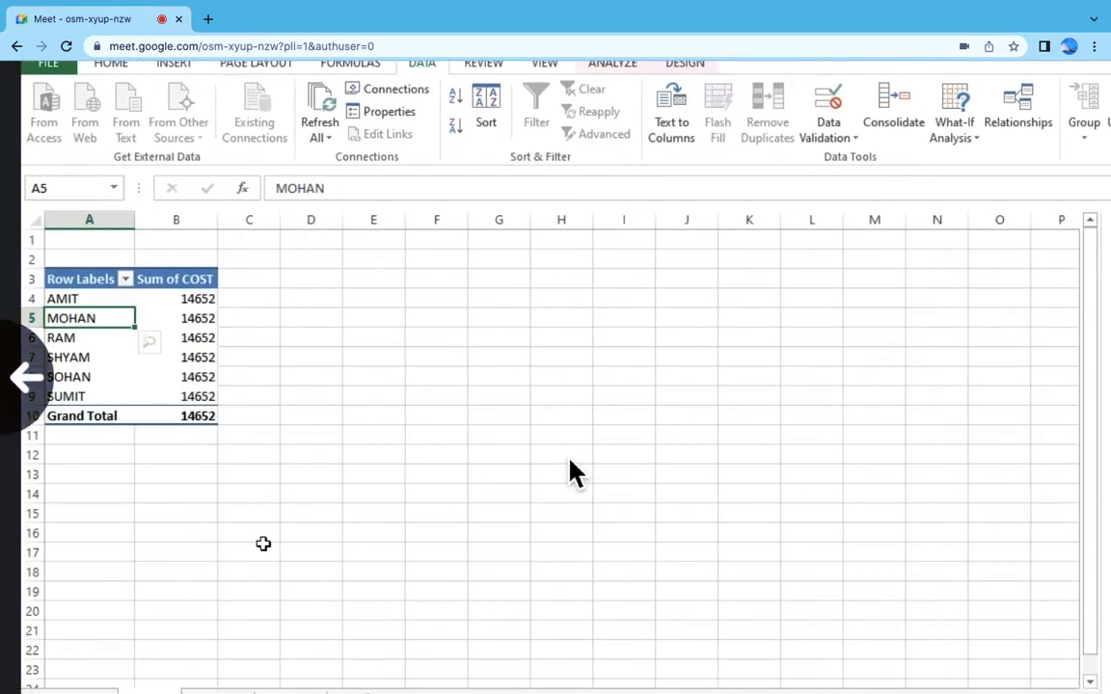
{"action": "scroll", "coordinate": [572, 473], "scroll_direction": "up", "scroll_amount": 5}
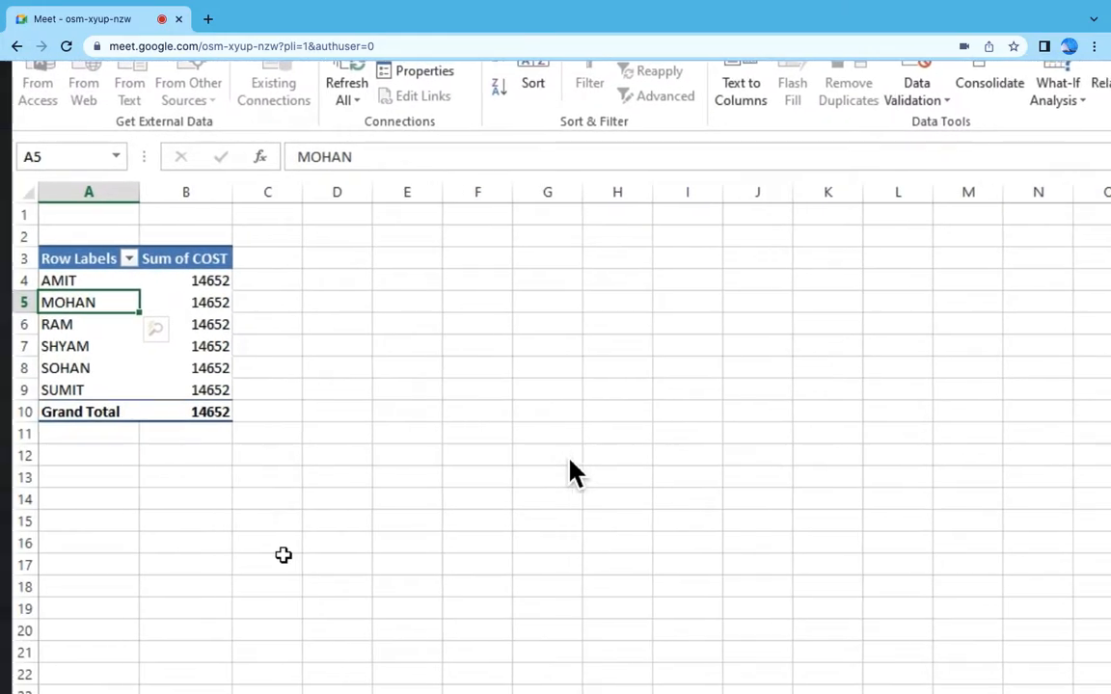
{"action": "scroll", "coordinate": [572, 473], "scroll_direction": "up", "scroll_amount": 5}
{"action": "scroll", "coordinate": [572, 473], "scroll_direction": "left", "scroll_amount": 10}
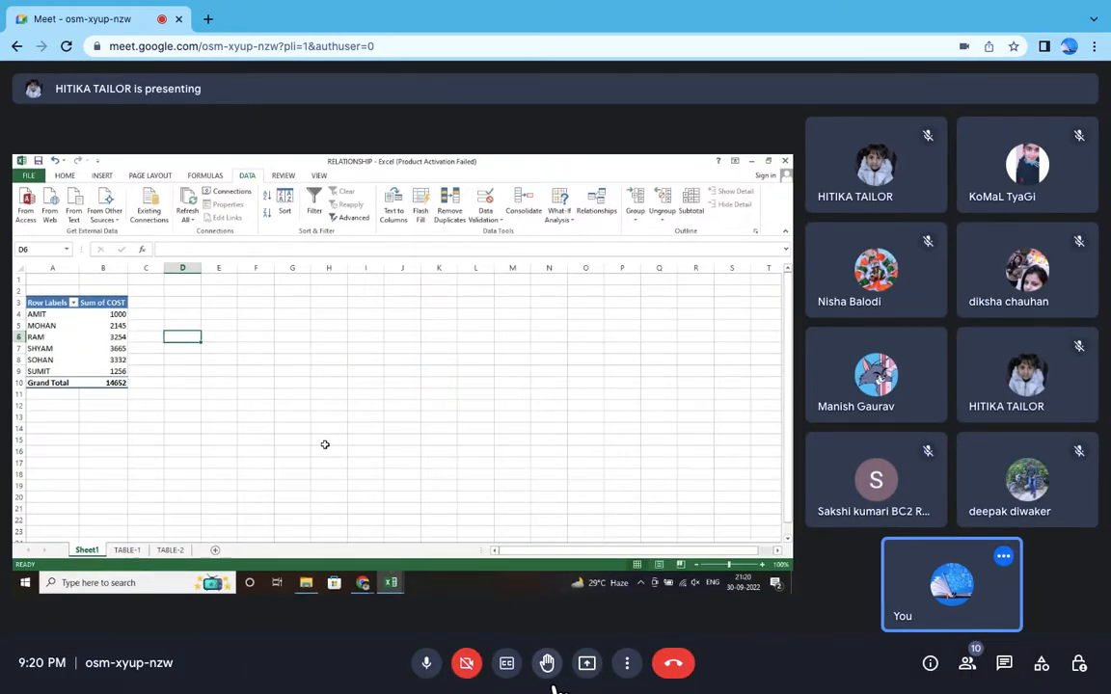
- Turn the Google Meet camera on for a moment and switch it back off
{"action": "left_click", "coordinate": [466, 663]}
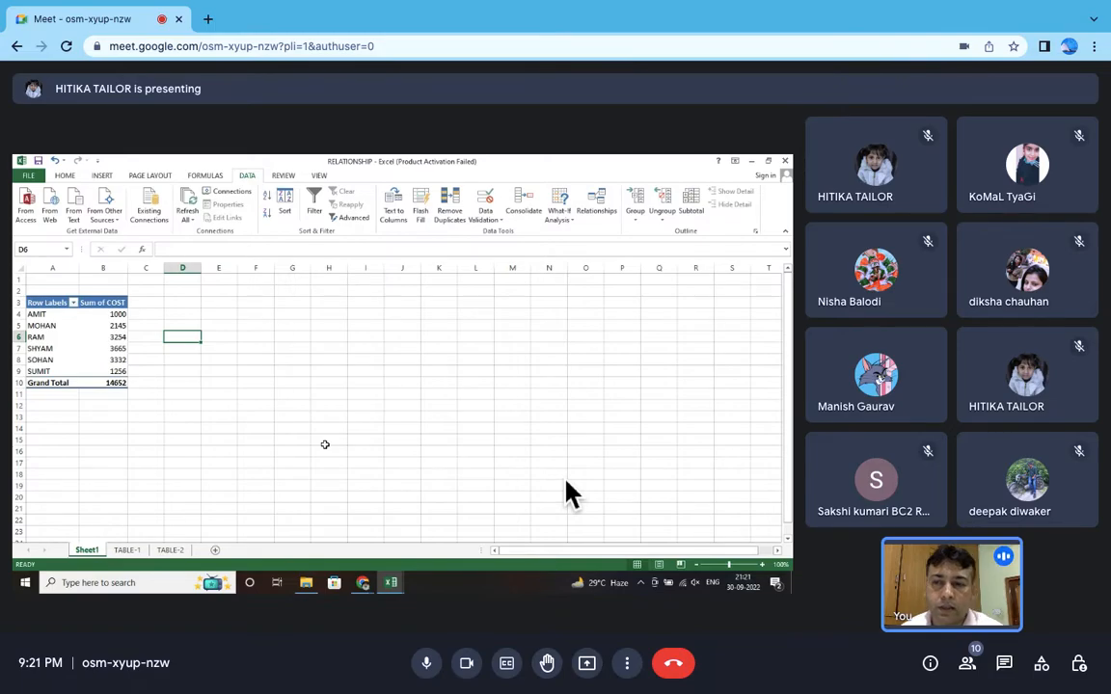
{"action": "left_click", "coordinate": [467, 662]}
- Compare the source table on TABLE-1 with the cost per name in the related PivotTable on Sheet1
{"action": "scroll", "coordinate": [283, 428], "scroll_direction": "up", "scroll_amount": 5}
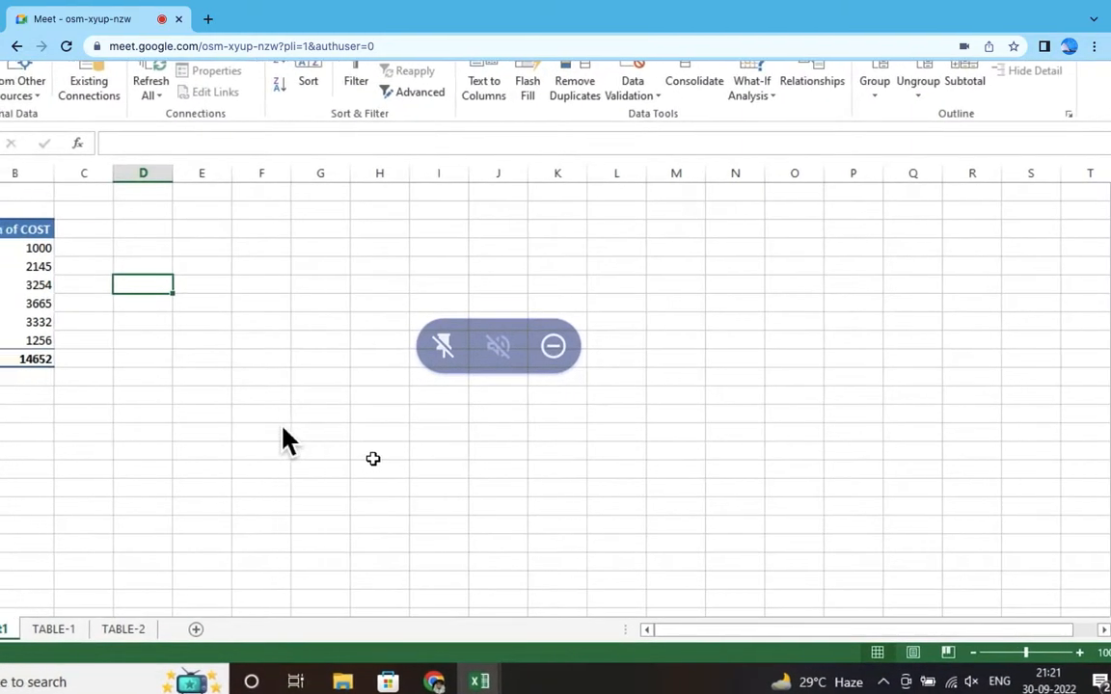
{"action": "scroll", "coordinate": [283, 427], "scroll_direction": "left", "scroll_amount": 3}
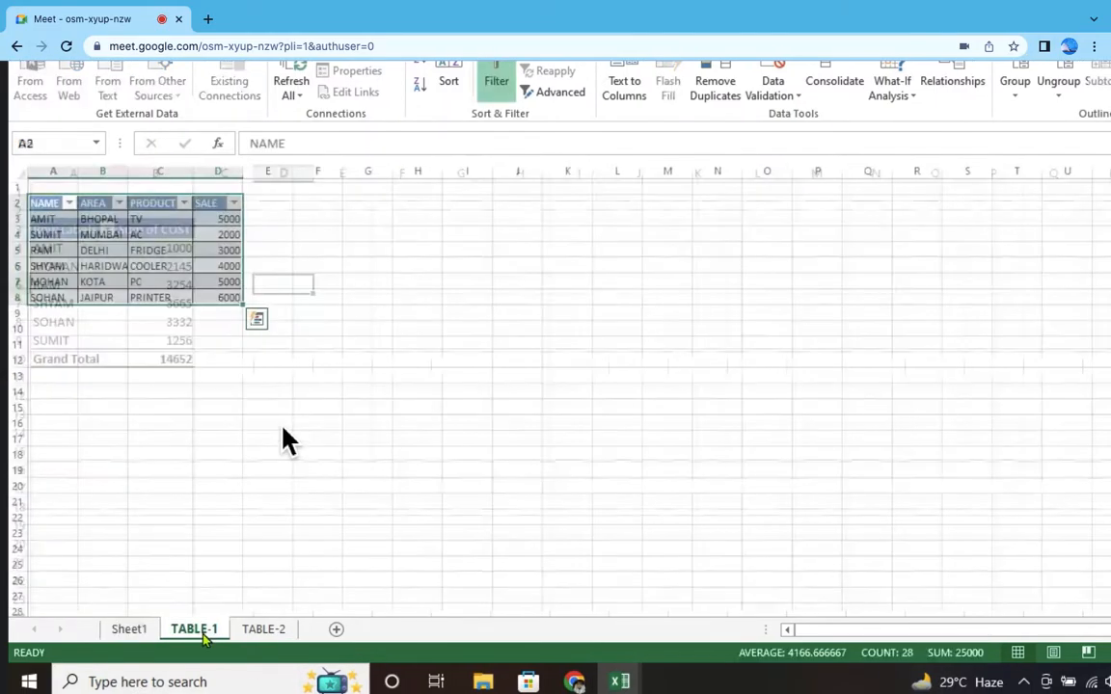
{"action": "scroll", "coordinate": [282, 427], "scroll_direction": "up", "scroll_amount": 4}
{"action": "scroll", "coordinate": [283, 428], "scroll_direction": "left", "scroll_amount": 2}
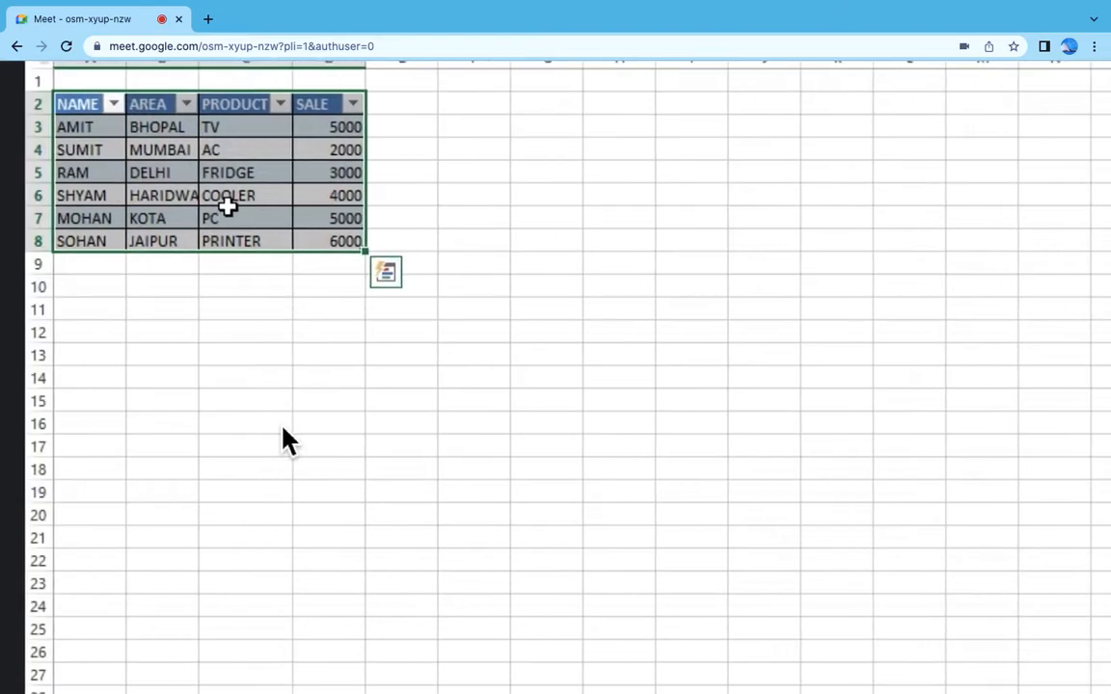
{"action": "scroll", "coordinate": [283, 428], "scroll_direction": "up", "scroll_amount": 1}
{"action": "scroll", "coordinate": [283, 441], "scroll_direction": "up", "scroll_amount": 1}
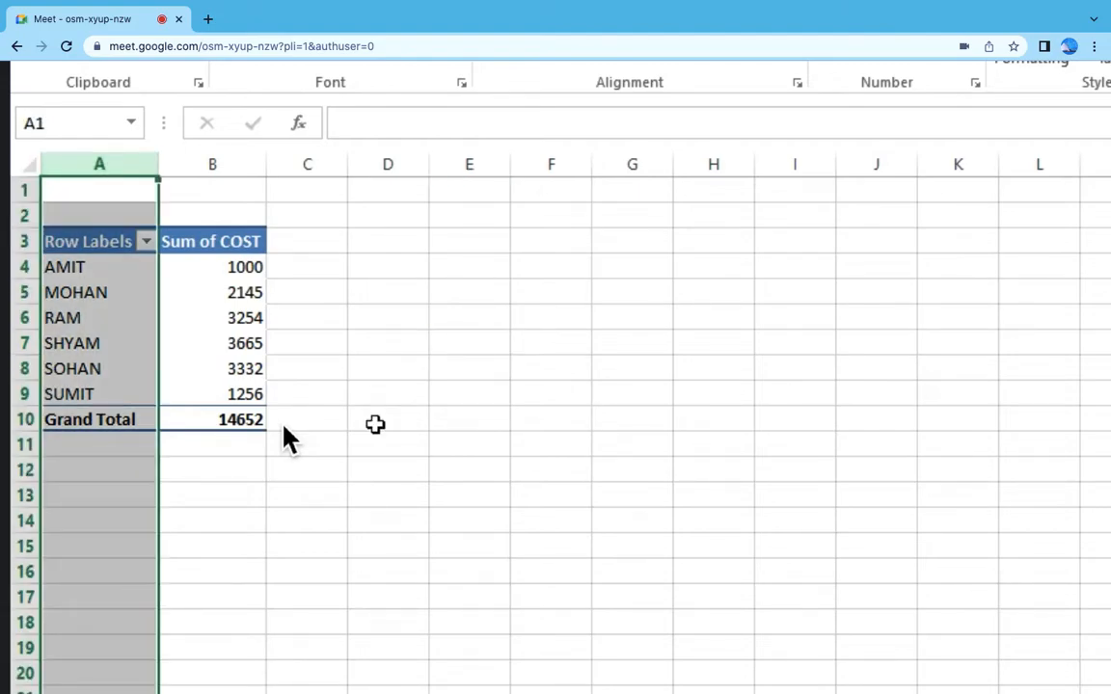
- Look over the topic list on the DATA sheet of the DATA in Excel workbook
{"action": "scroll", "coordinate": [289, 439], "scroll_direction": "down", "scroll_amount": 5}
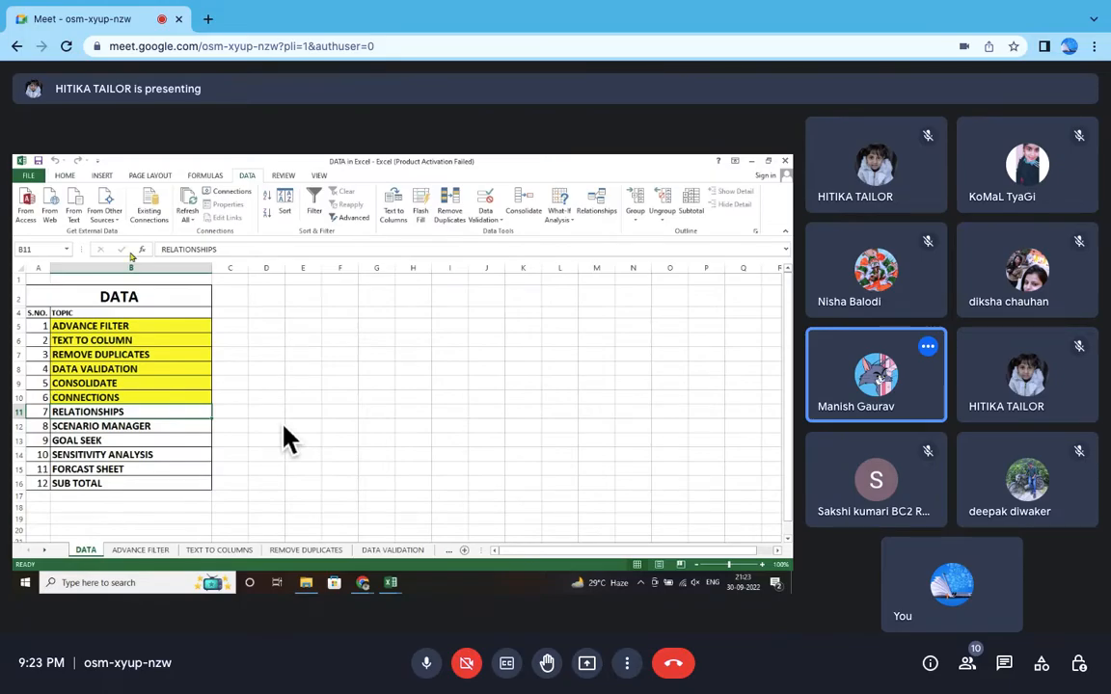
{"action": "scroll", "coordinate": [285, 425], "scroll_direction": "up", "scroll_amount": 5}
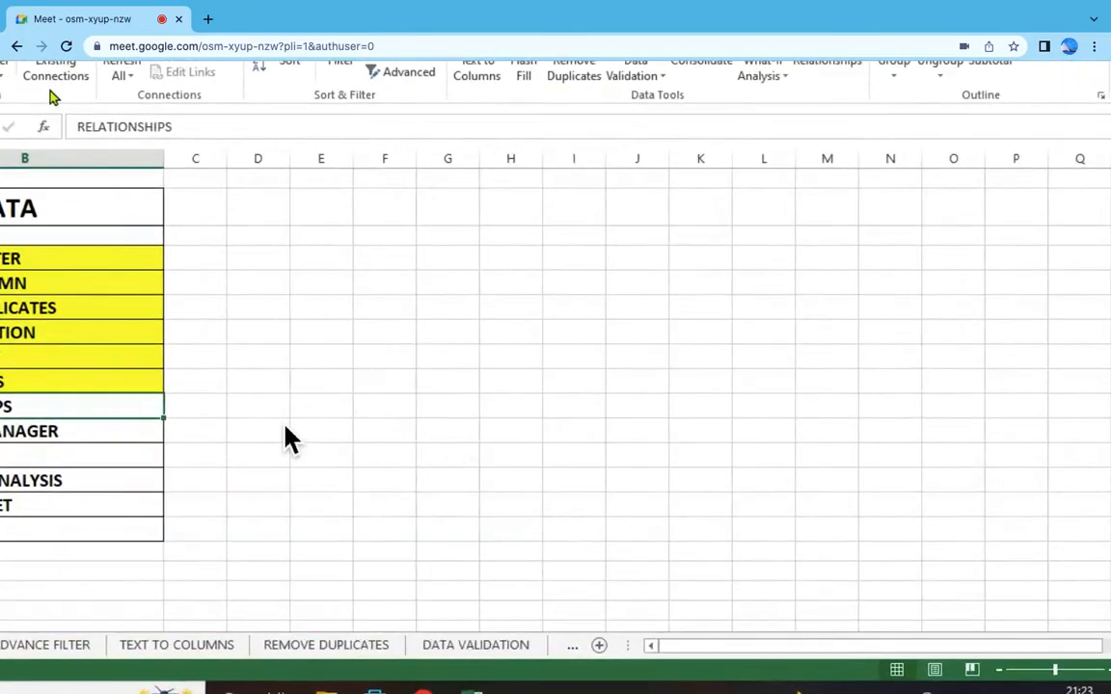
{"action": "scroll", "coordinate": [285, 425], "scroll_direction": "left", "scroll_amount": 3}
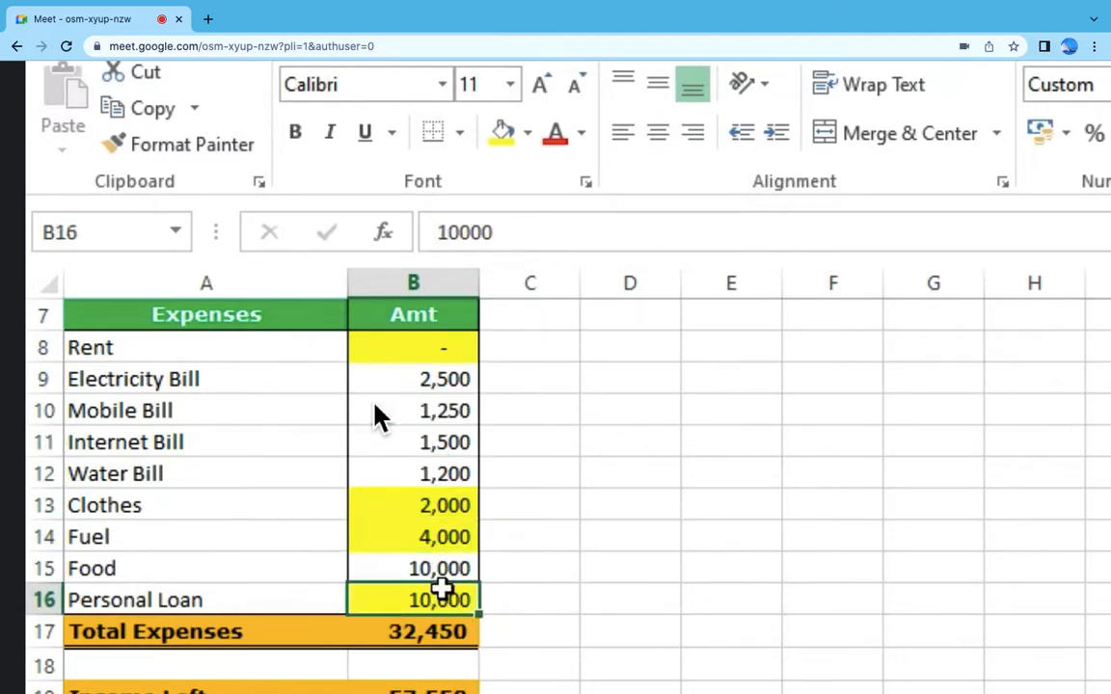
- Inspect the formulas behind Total Expenses in B17 and Income Left in B19 of the What if Analysis workbook
{"action": "scroll", "coordinate": [440, 588], "scroll_direction": "down", "scroll_amount": 1}
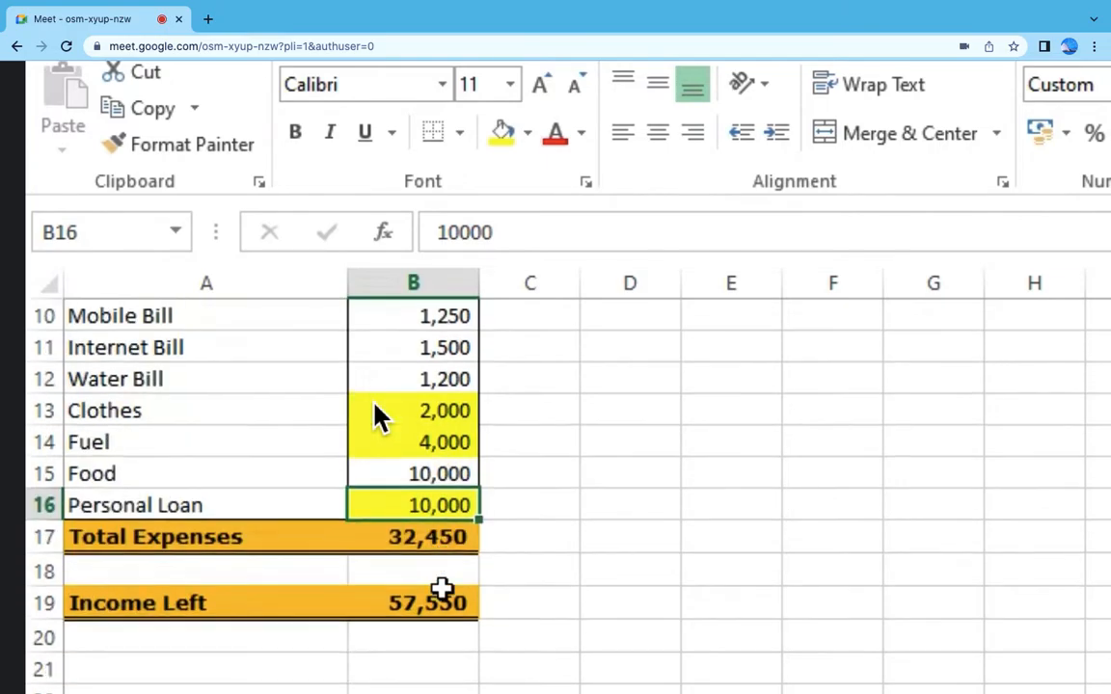
{"action": "left_click", "coordinate": [430, 533]}
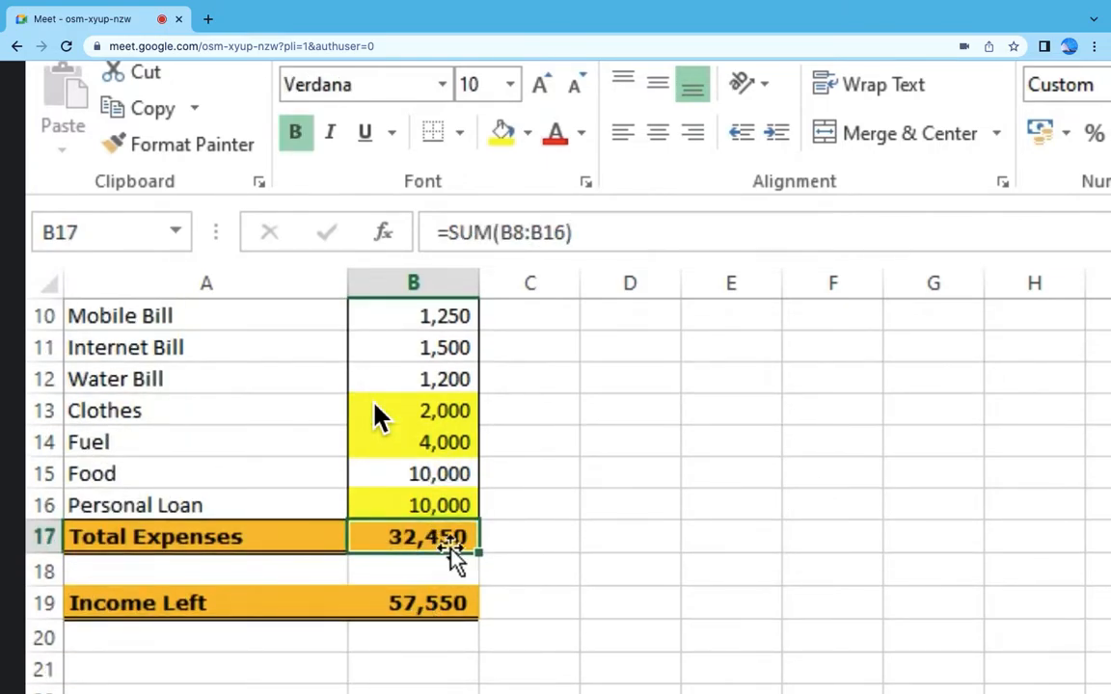
{"action": "left_click", "coordinate": [434, 614]}
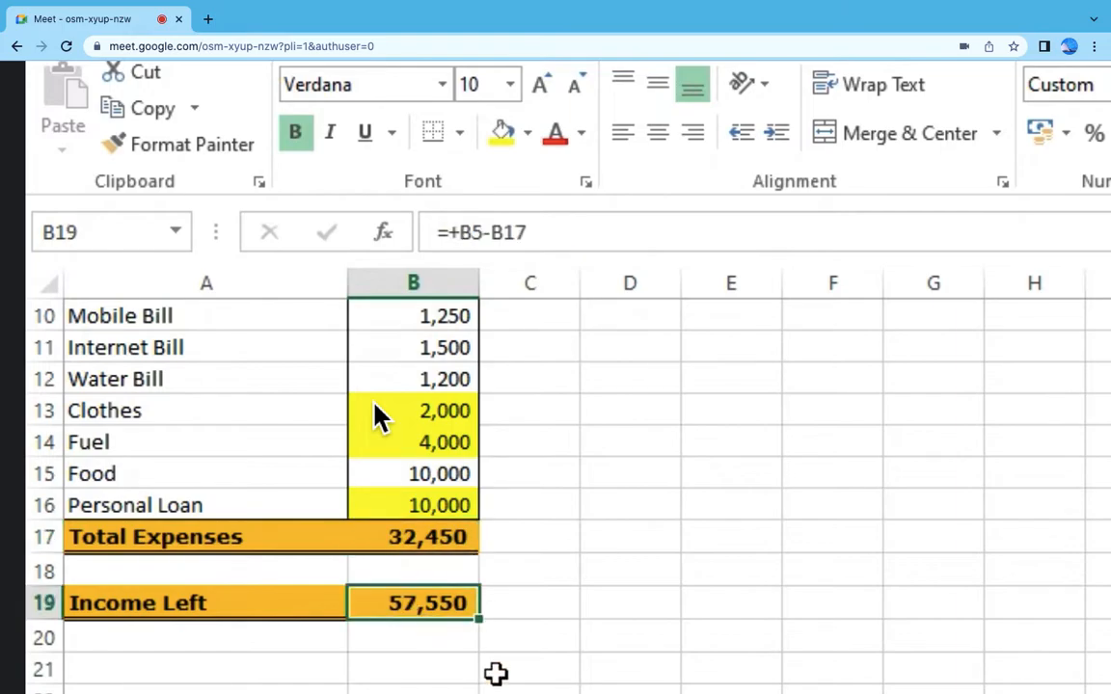
{"action": "scroll", "coordinate": [495, 673], "scroll_direction": "up", "scroll_amount": 1}
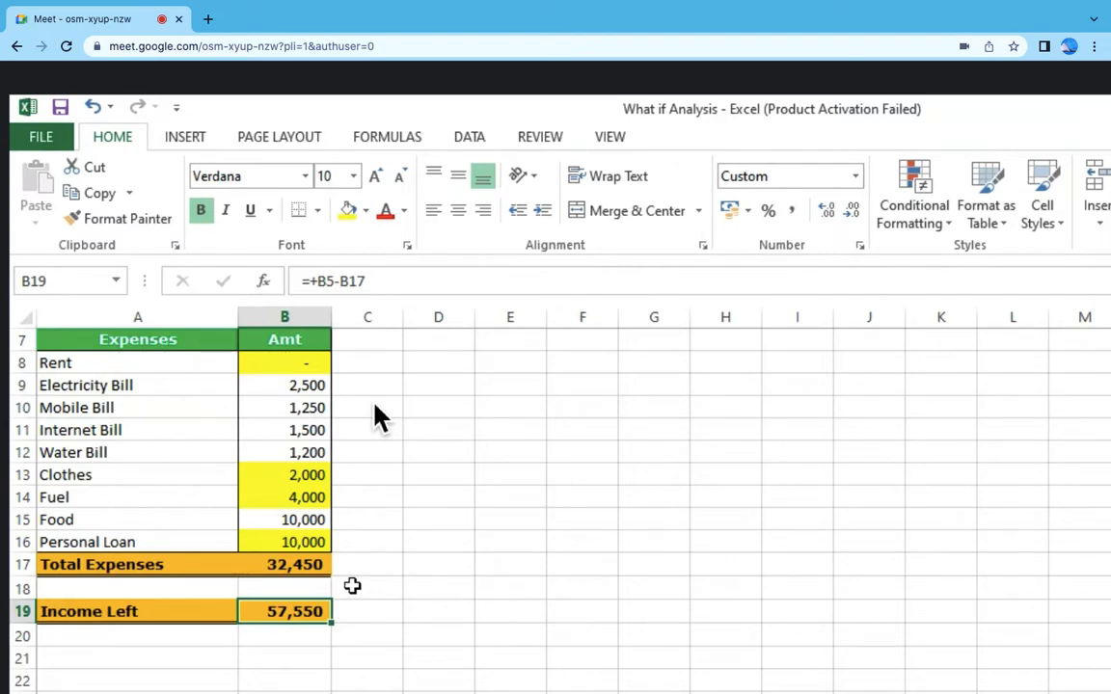
- Review the Rent, Food and Personal Loan amounts in the expenses list against the Income Left and total income cells
{"action": "left_click", "coordinate": [287, 364]}
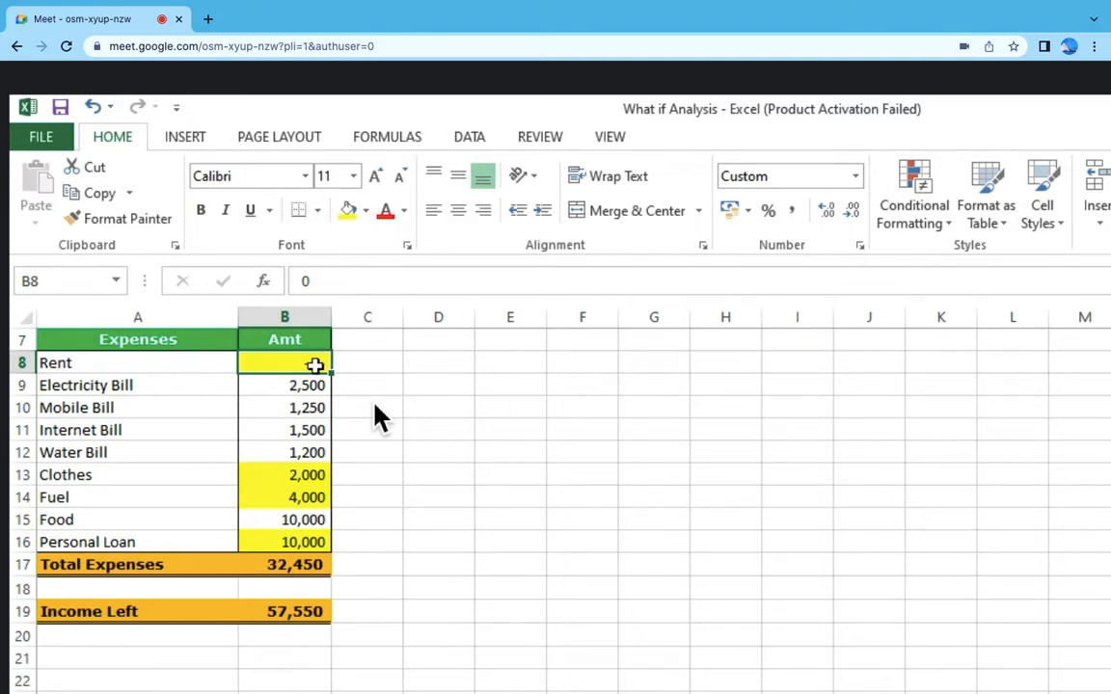
{"action": "left_click", "coordinate": [288, 527]}
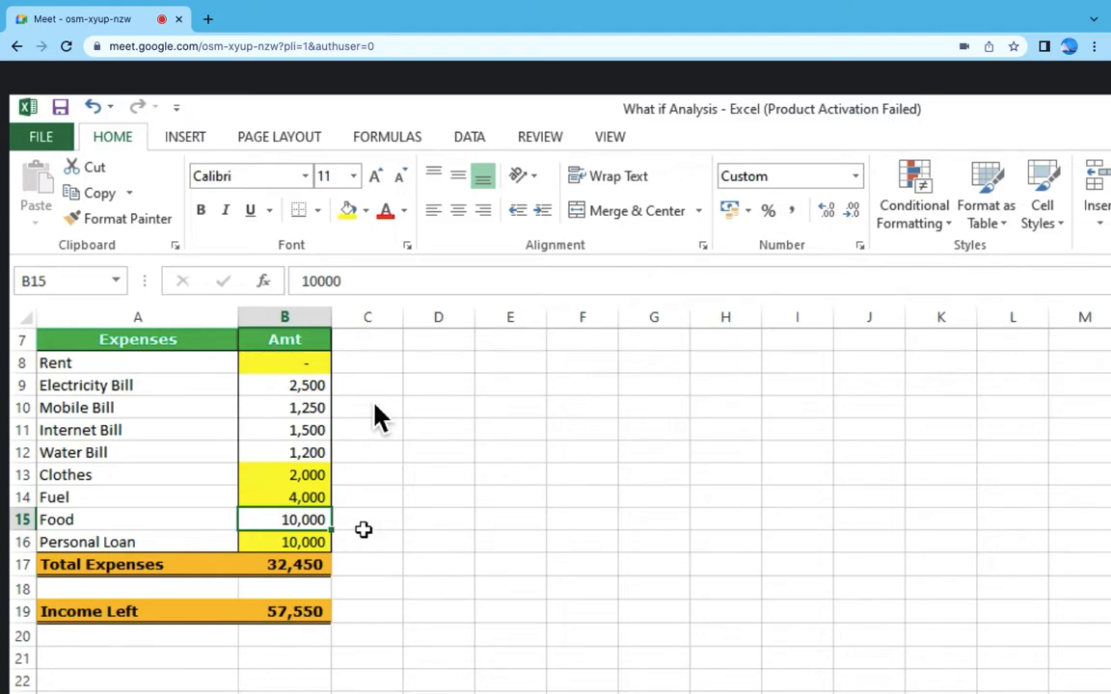
{"action": "left_click", "coordinate": [310, 540]}
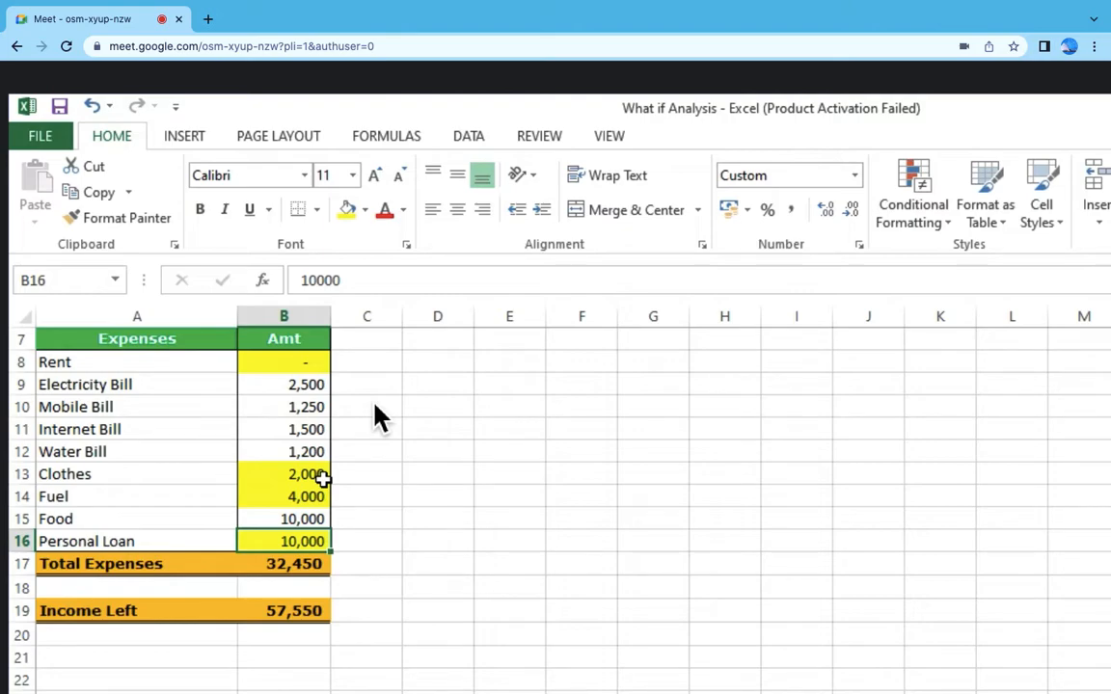
{"action": "left_click", "coordinate": [292, 610]}
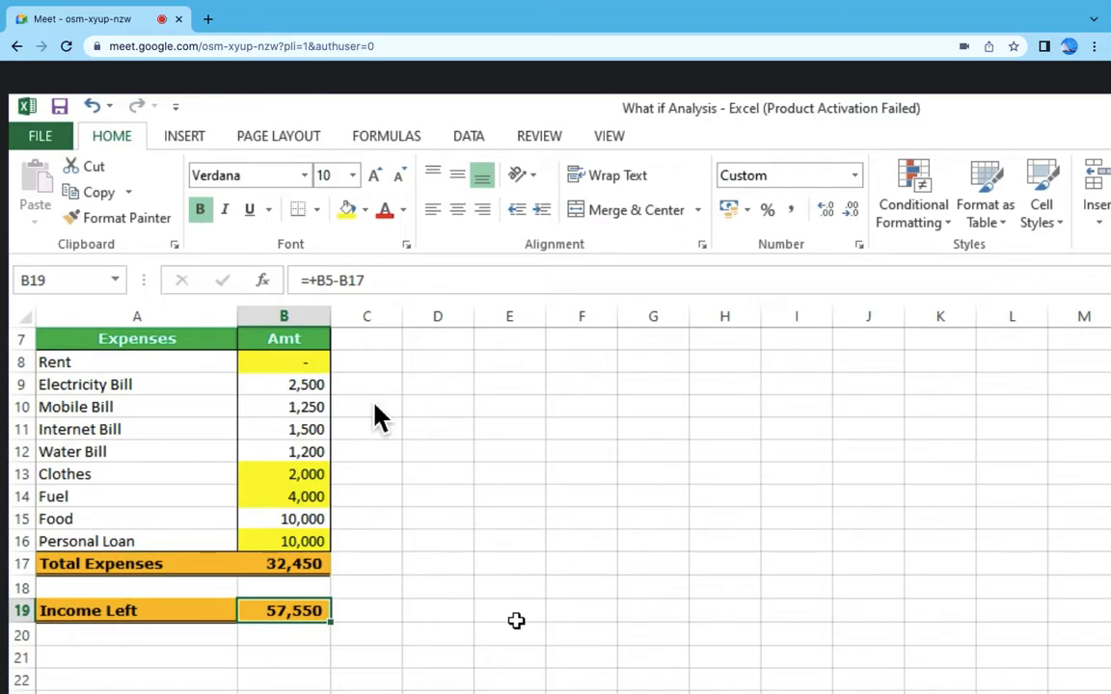
{"action": "scroll", "coordinate": [511, 618], "scroll_direction": "up", "scroll_amount": 2}
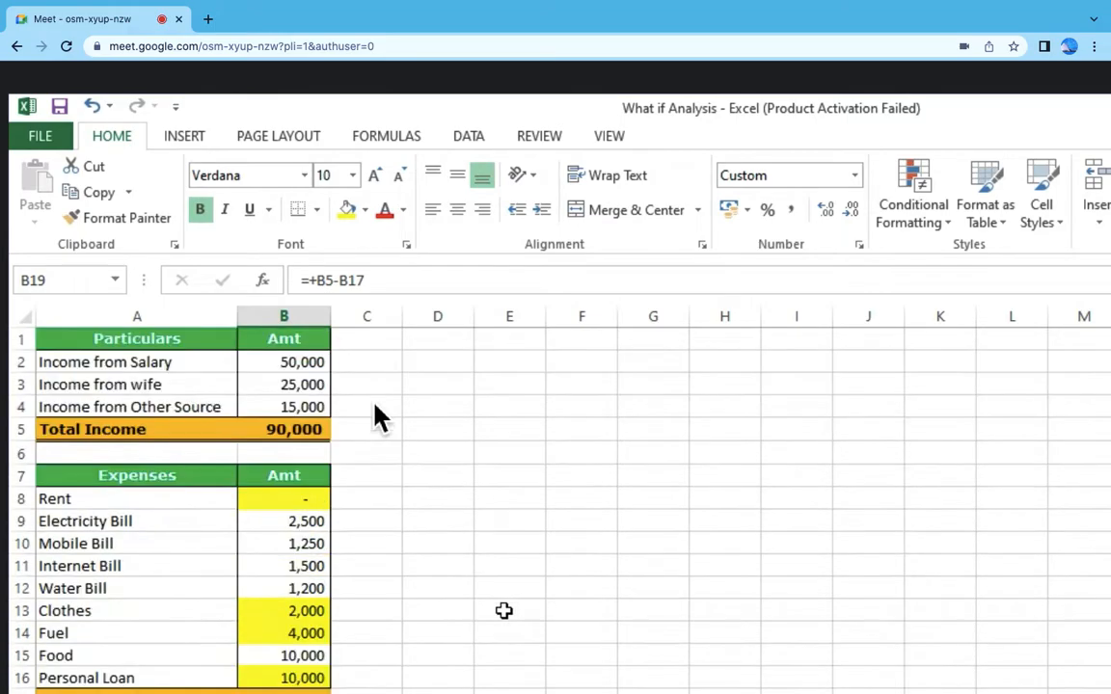
{"action": "scroll", "coordinate": [376, 417], "scroll_direction": "down", "scroll_amount": 3}
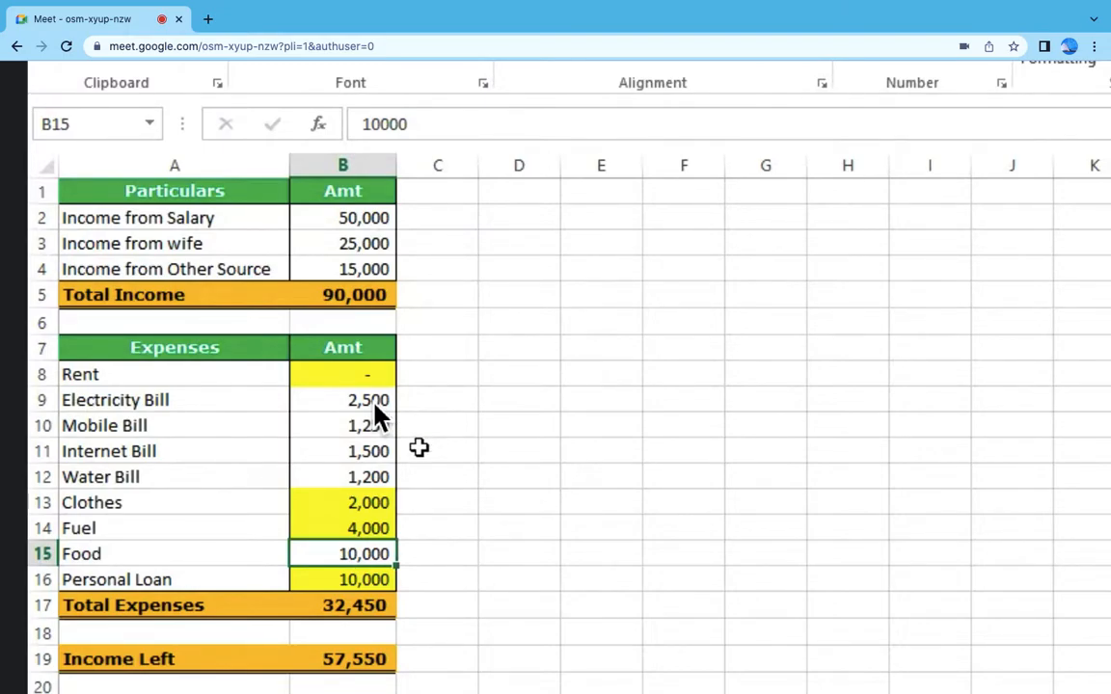
- Open the Scenario Manager from the What-If Analysis tools and reposition its dialog over the sheet
{"action": "scroll", "coordinate": [379, 416], "scroll_direction": "up", "scroll_amount": 3}
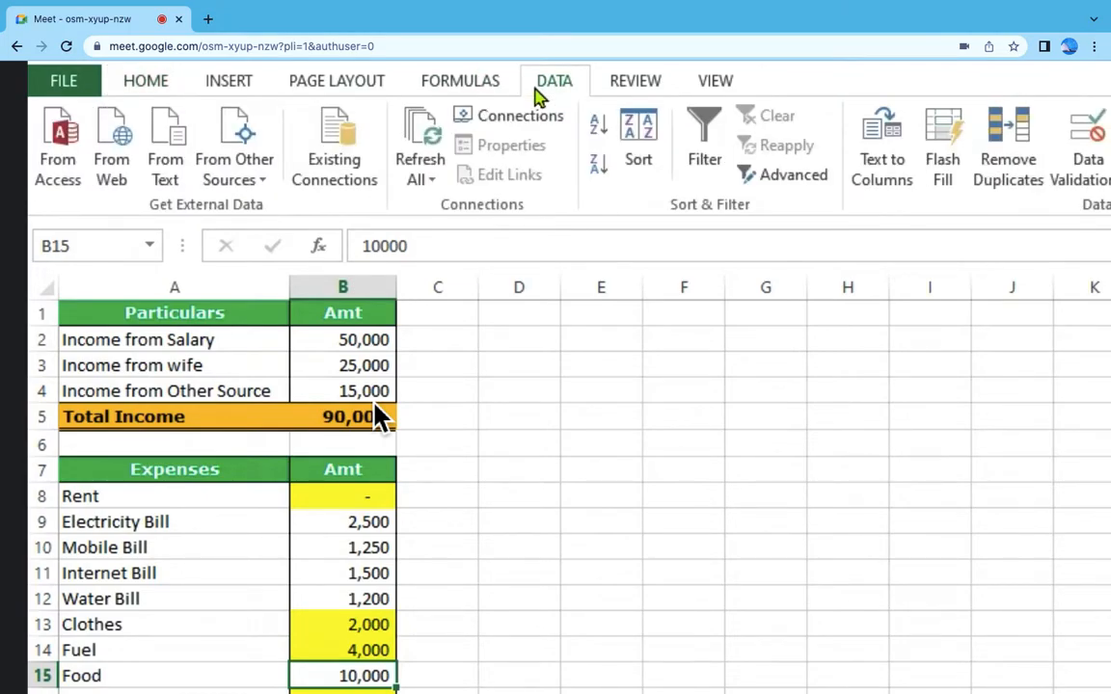
{"action": "scroll", "coordinate": [379, 416], "scroll_direction": "right", "scroll_amount": 5}
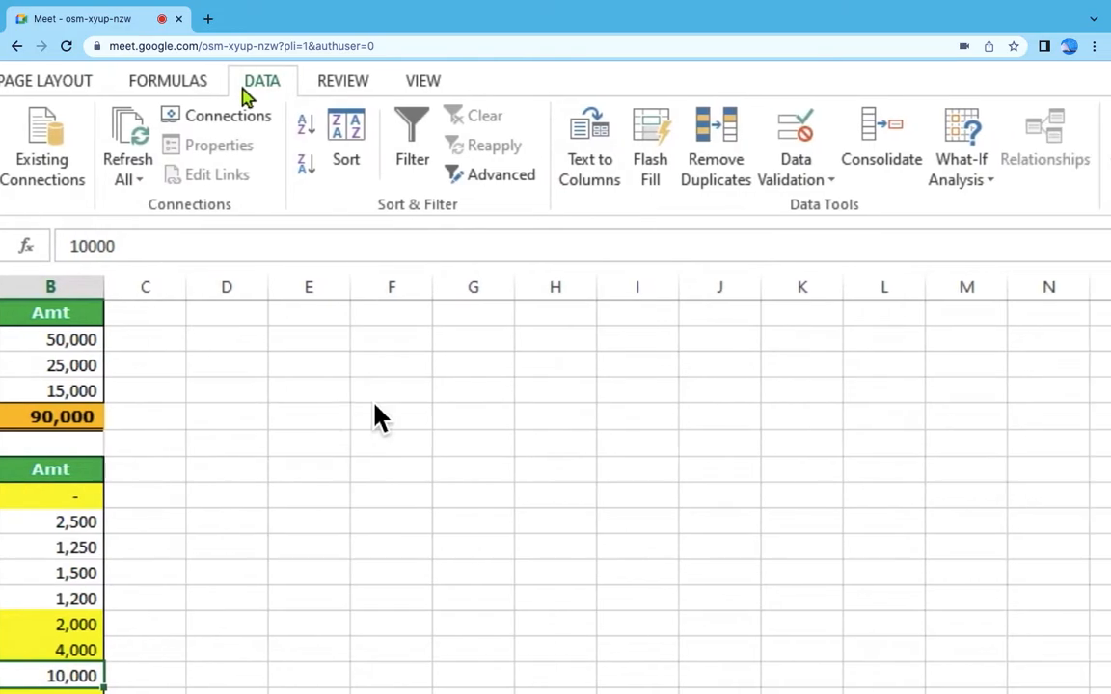
{"action": "scroll", "coordinate": [379, 416], "scroll_direction": "right", "scroll_amount": 3}
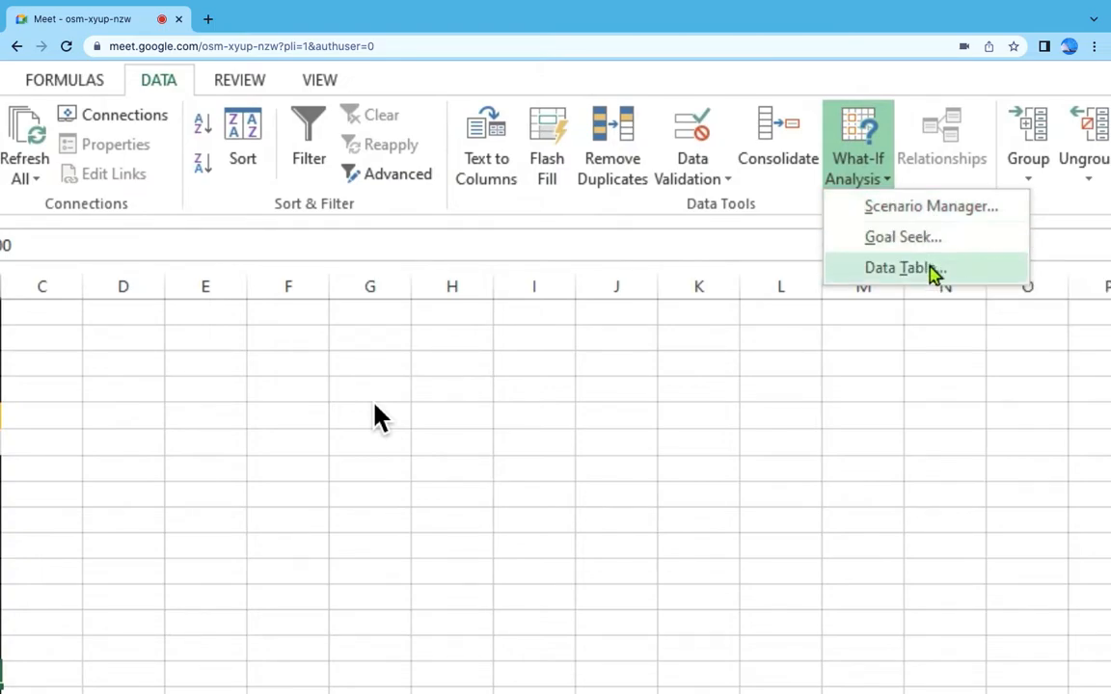
{"action": "left_click", "coordinate": [958, 206]}
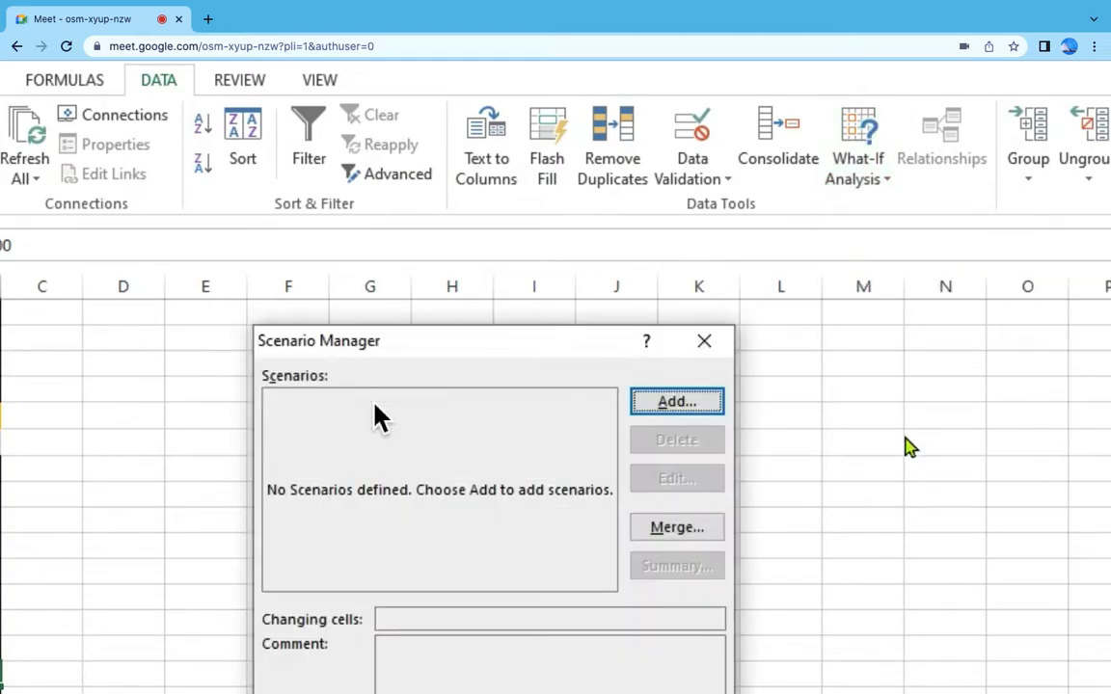
{"action": "left_click_drag", "start_coordinate": [540, 350], "coordinate": [596, 363]}
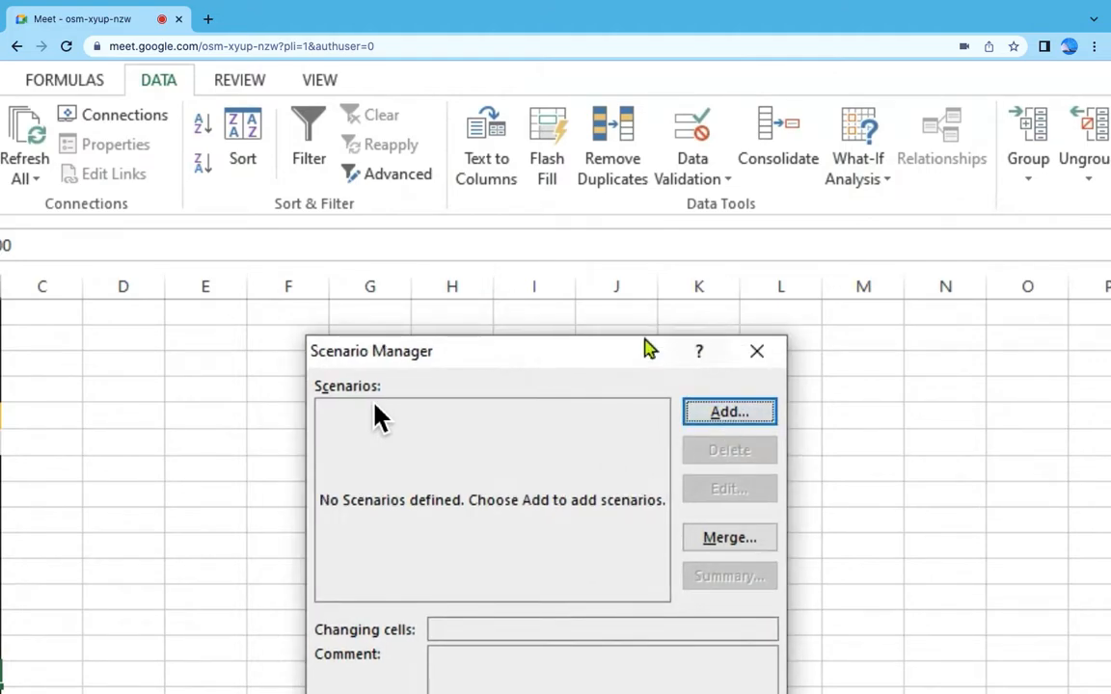
- Start a new scenario named ACTUAL in the Scenario Manager
{"action": "left_click_drag", "start_coordinate": [629, 377], "coordinate": [692, 361]}
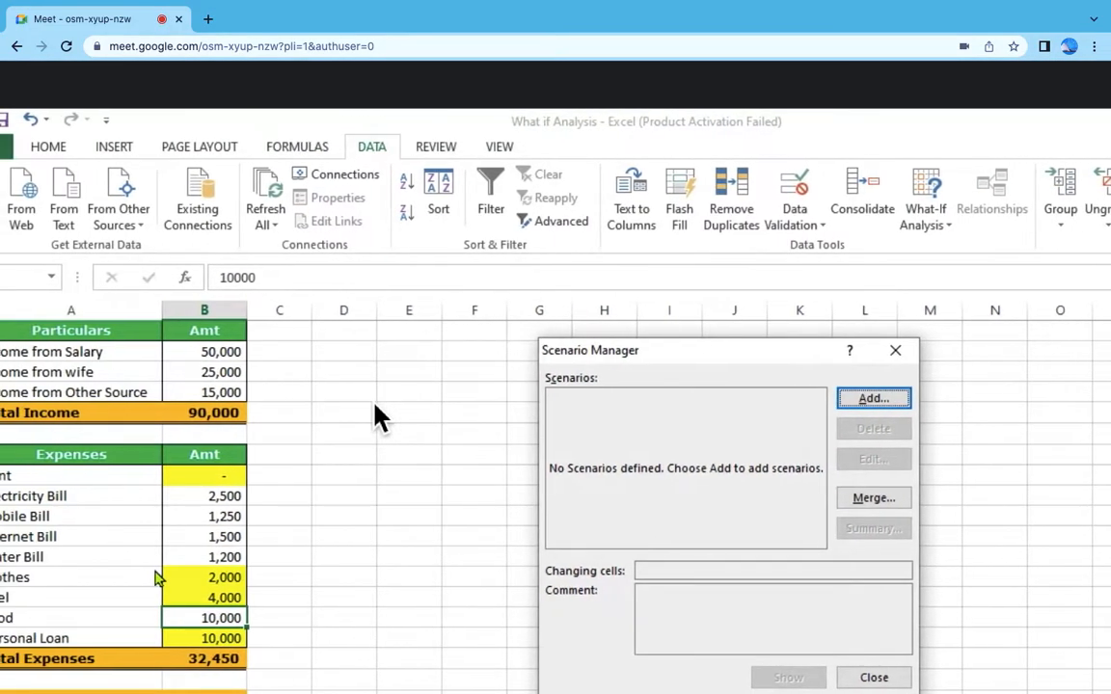
{"action": "left_click", "coordinate": [876, 399]}
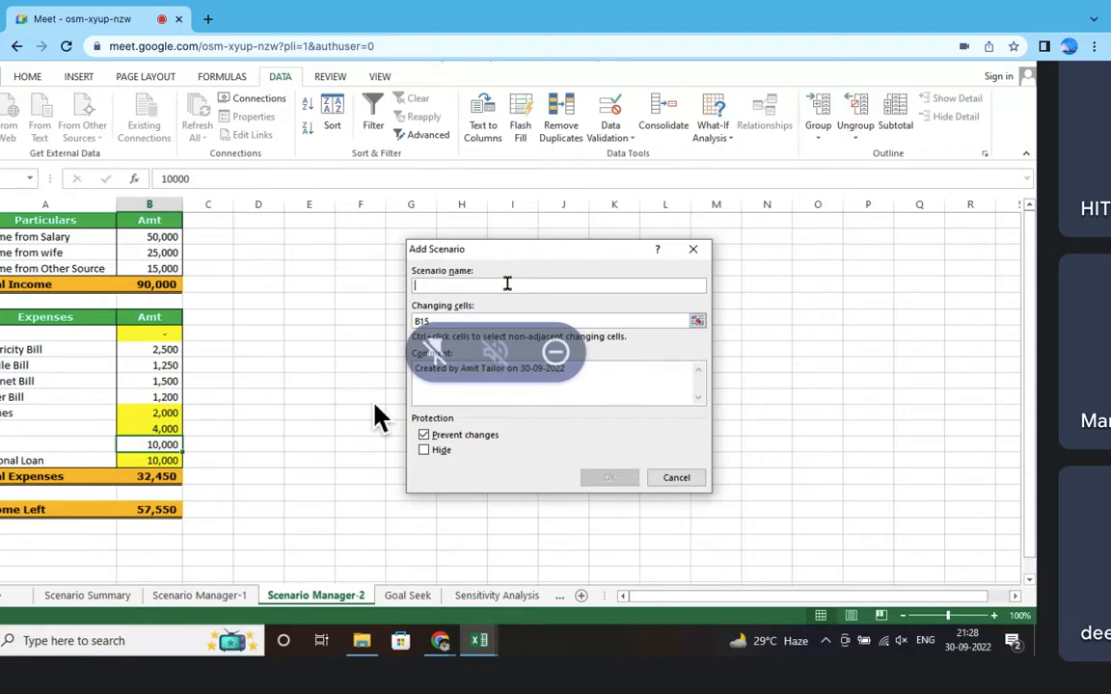
{"action": "type", "text": "ACTUAL"}
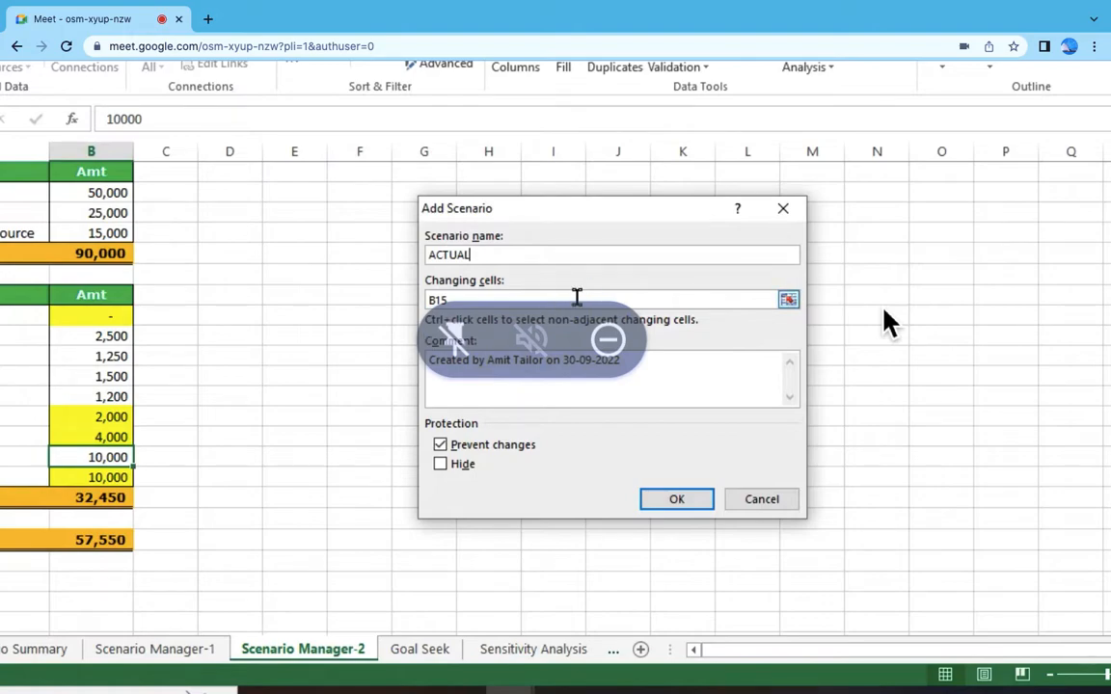
- Set the ACTUAL scenario's changing cells to B8, B13, B14 and B16, and save it with the existing amounts
{"action": "left_click", "coordinate": [789, 301]}
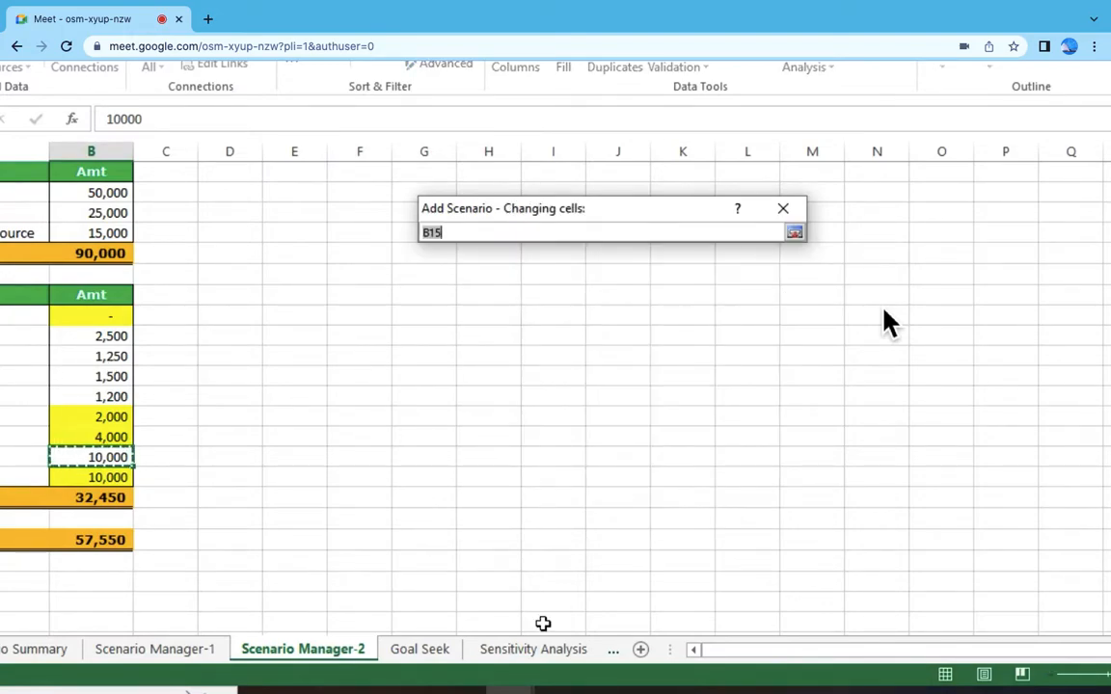
{"action": "left_click", "coordinate": [106, 316]}
{"action": "type", "text": ","}
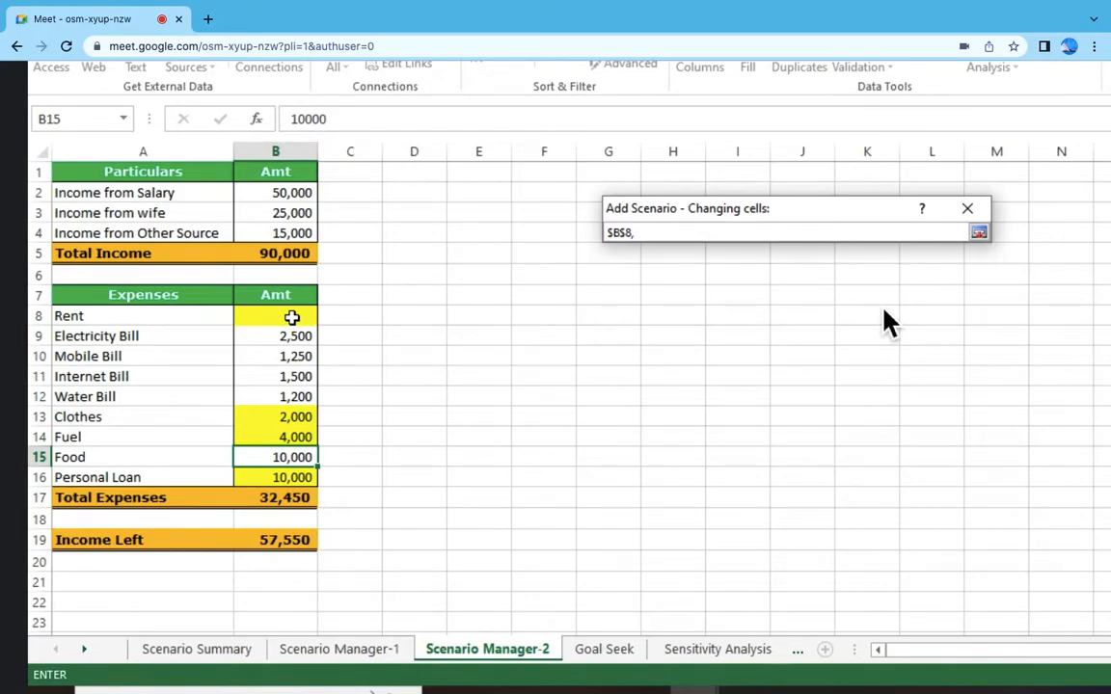
{"action": "key", "text": "BackSpace"}
{"action": "key", "text": "BackSpace"}
{"action": "left_click", "coordinate": [277, 316]}
{"action": "type", "text": ","}
{"action": "left_click", "coordinate": [294, 417]}
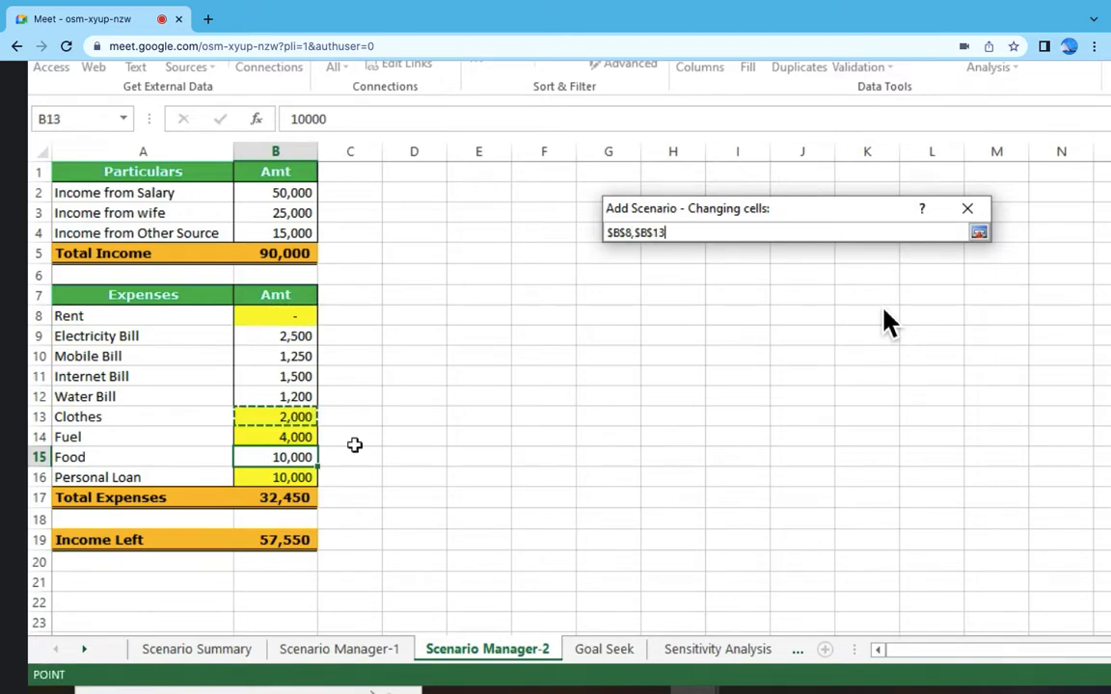
{"action": "type", "text": ","}
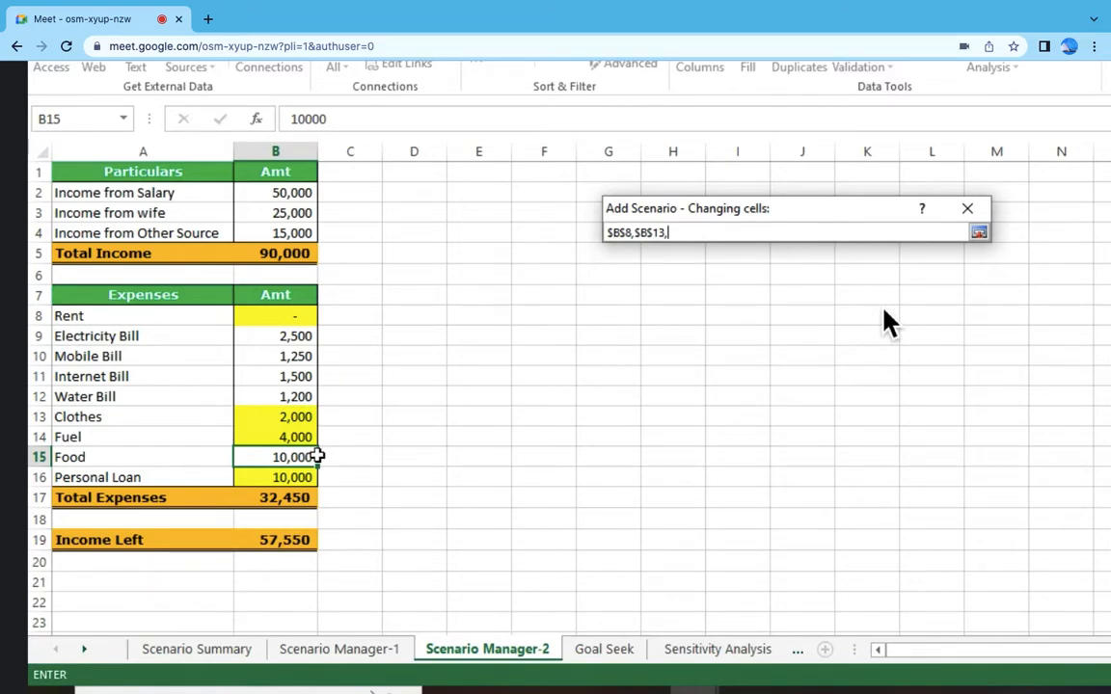
{"action": "left_click", "coordinate": [301, 437]}
{"action": "type", "text": ","}
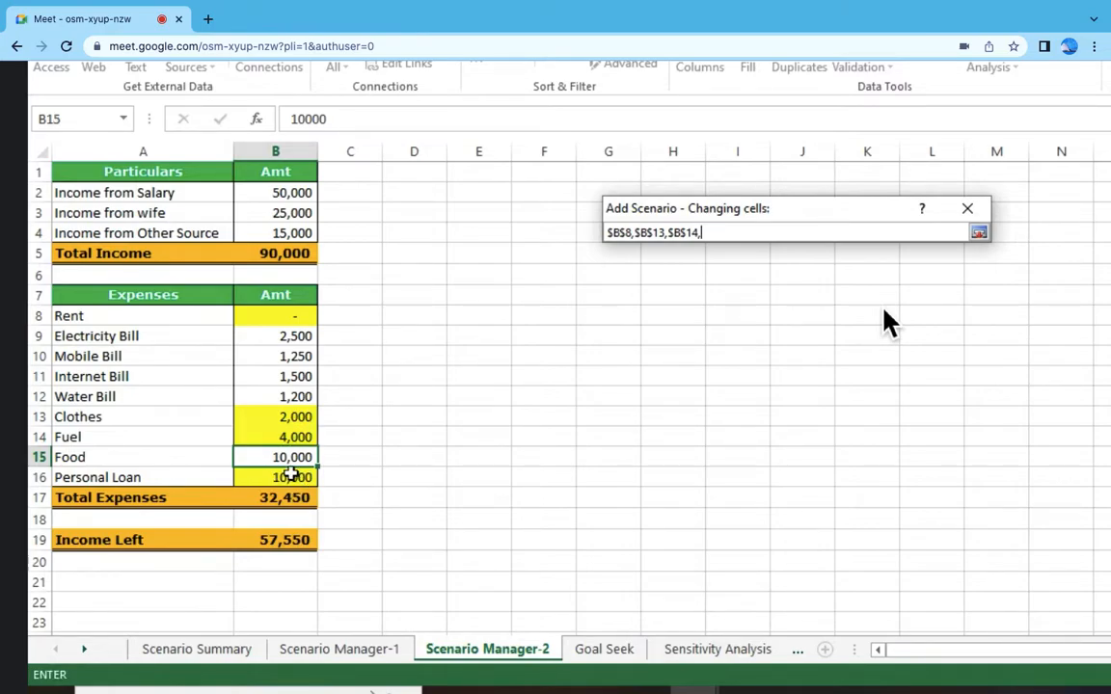
{"action": "left_click", "coordinate": [291, 474]}
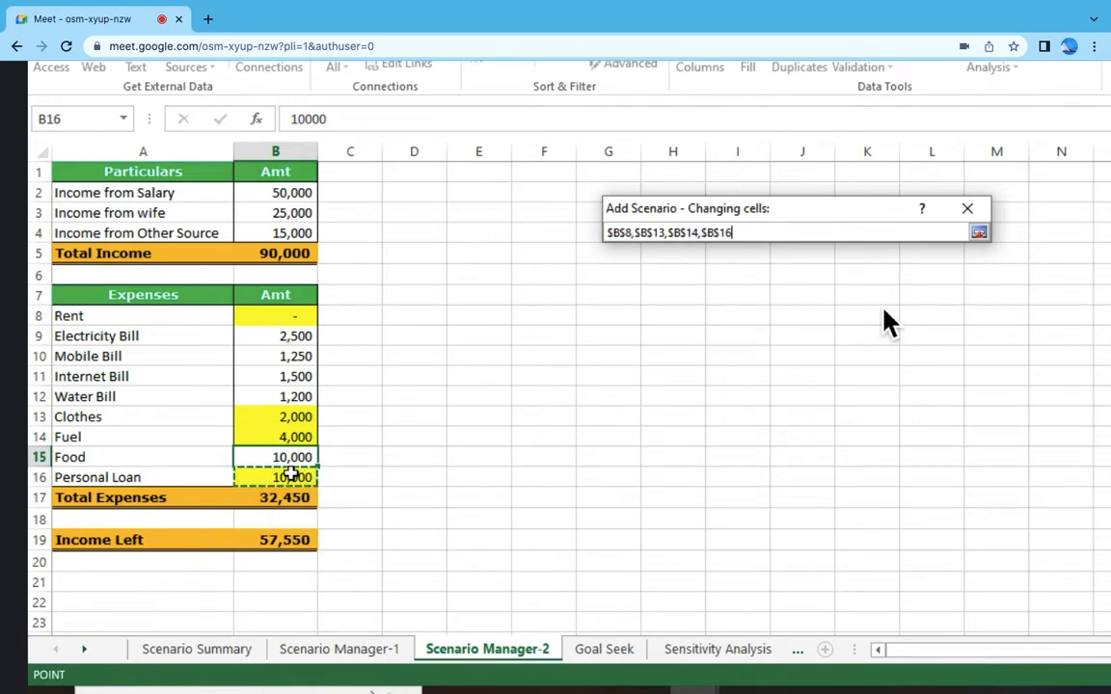
{"action": "key", "text": "Return"}
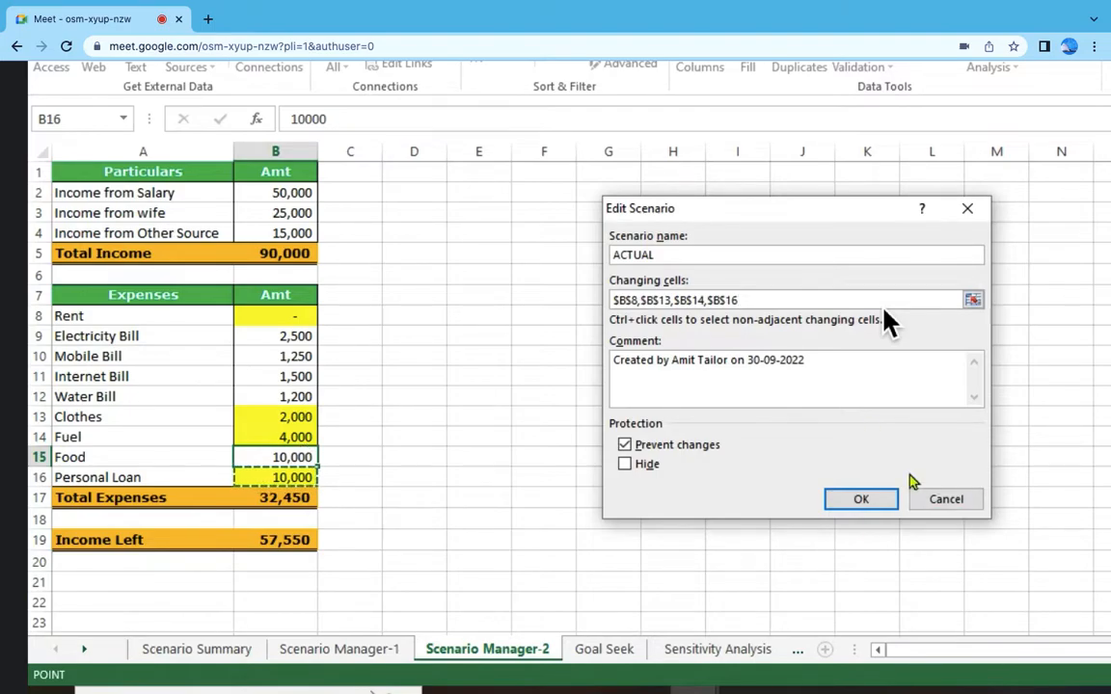
{"action": "left_click", "coordinate": [839, 509]}
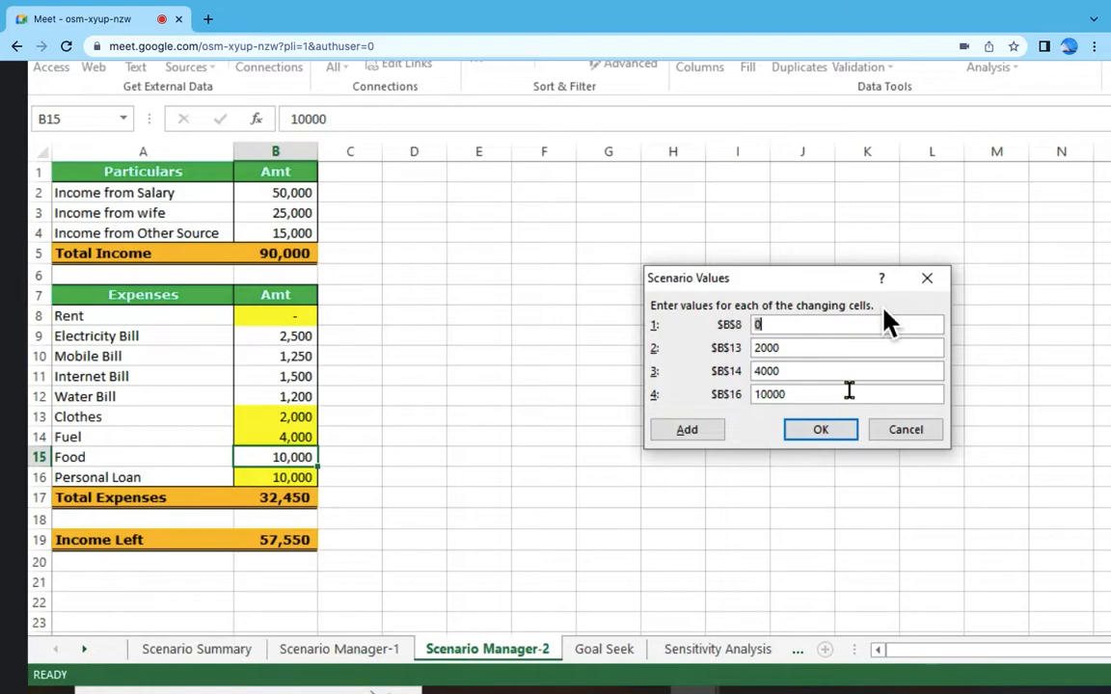
{"action": "left_click", "coordinate": [828, 434]}
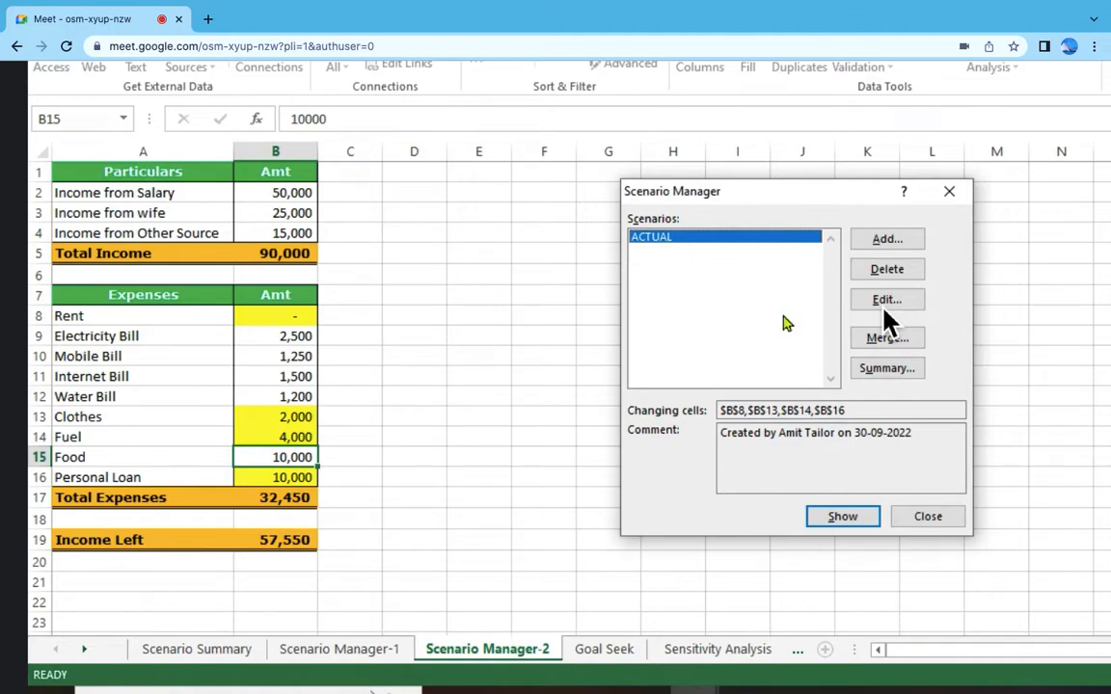
- Add a second scenario named 1 using the same changing cells
{"action": "left_click", "coordinate": [909, 249]}
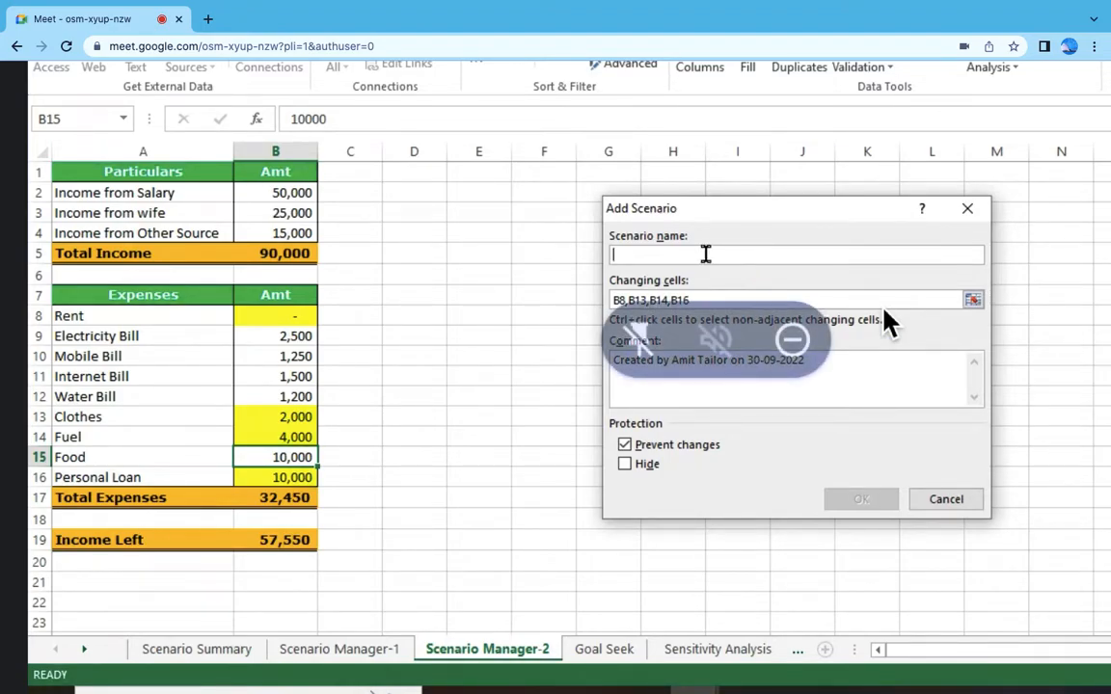
{"action": "type", "text": "1"}
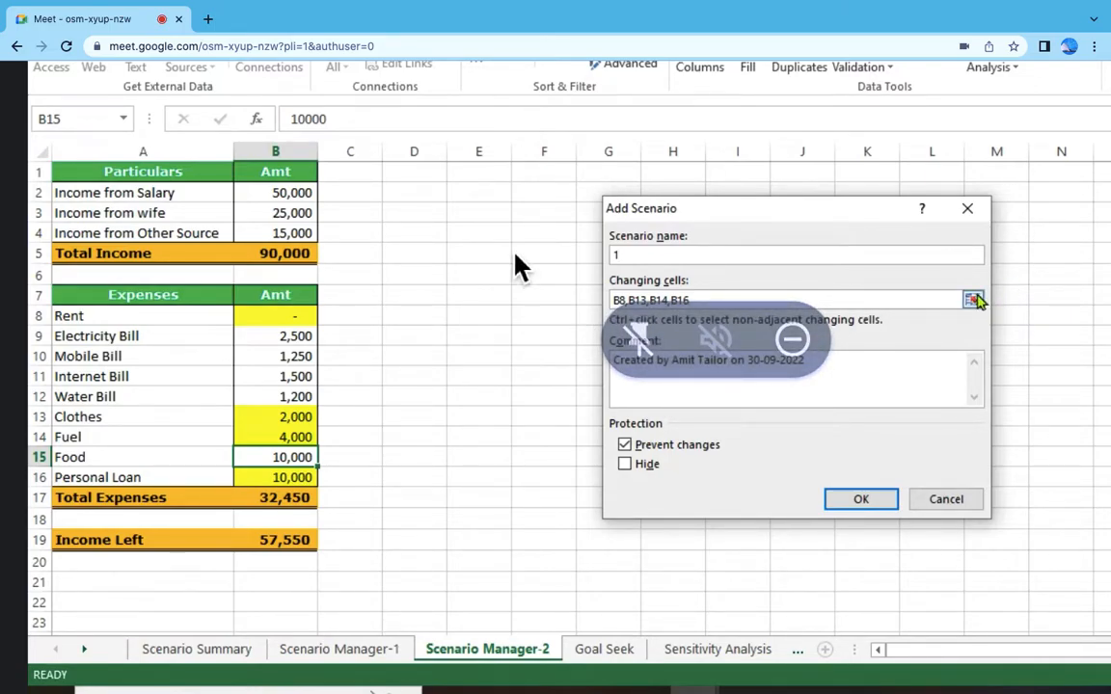
{"action": "left_click", "coordinate": [884, 498]}
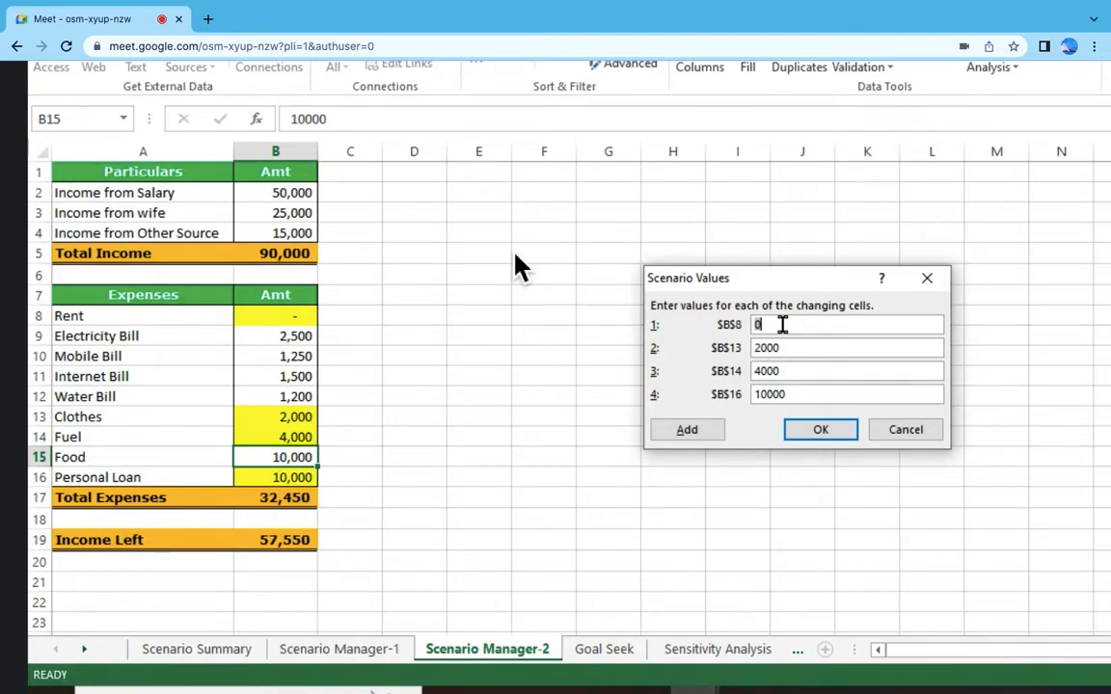
- Set scenario 1's values to 10000 for B8, 4000 for B13, 7000 for B14 and 5000 for B16, and save it
{"action": "type", "text": "10000"}
{"action": "double_click", "coordinate": [764, 347]}
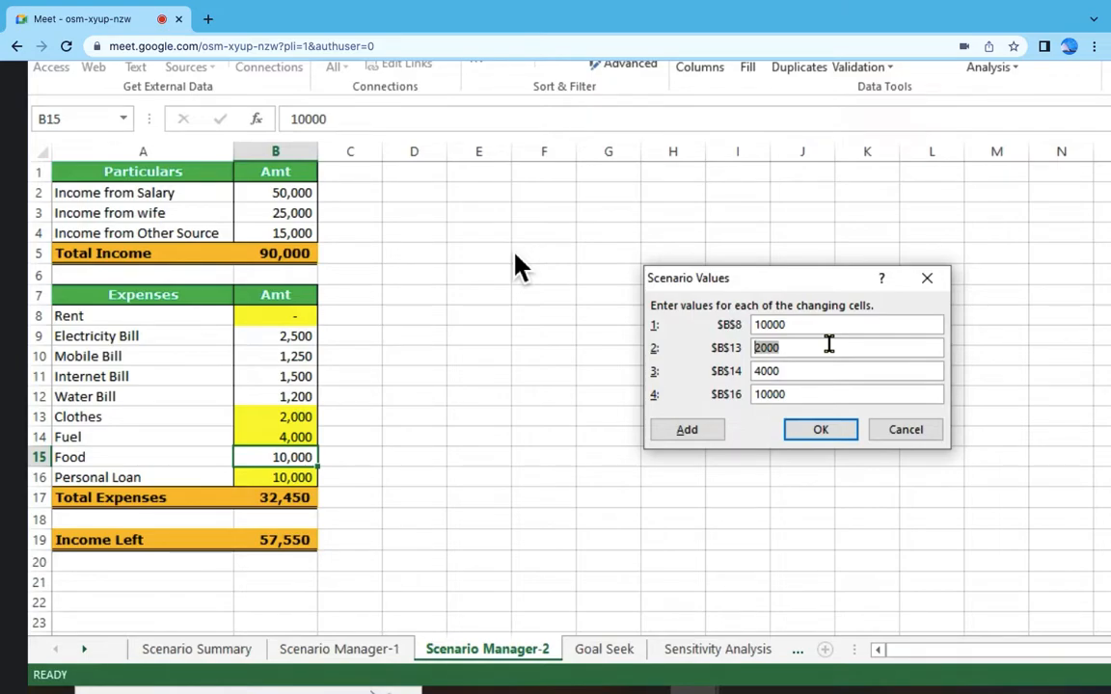
{"action": "type", "text": "4000"}
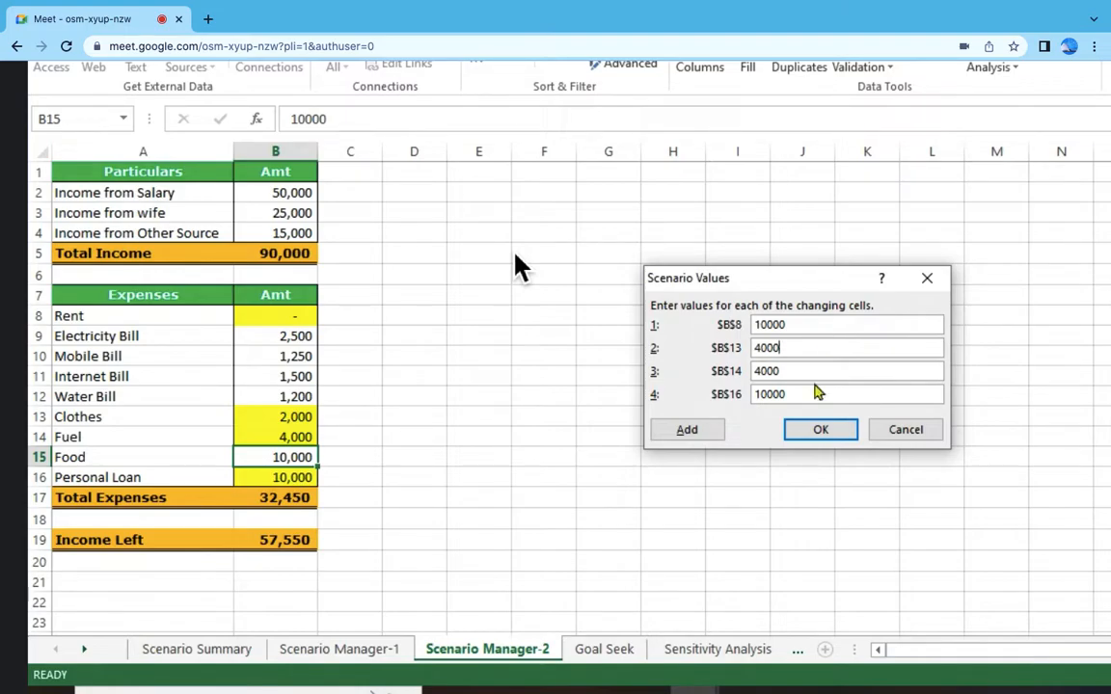
{"action": "left_click_drag", "start_coordinate": [785, 369], "coordinate": [747, 370]}
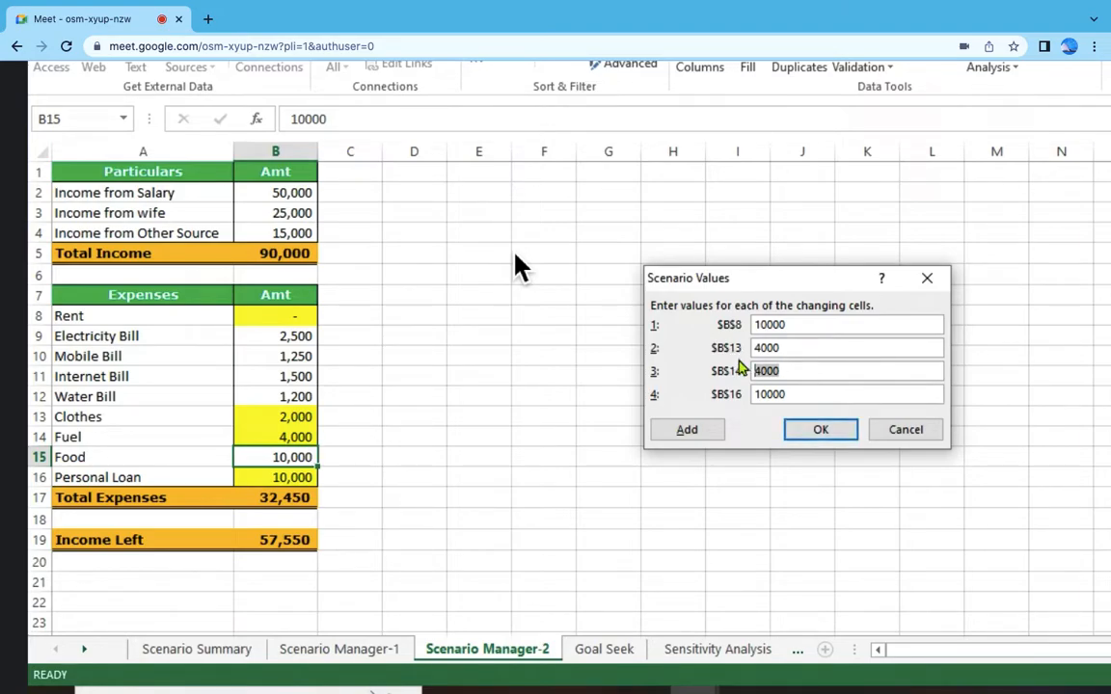
{"action": "type", "text": "7000"}
{"action": "left_click_drag", "start_coordinate": [778, 395], "coordinate": [757, 396]}
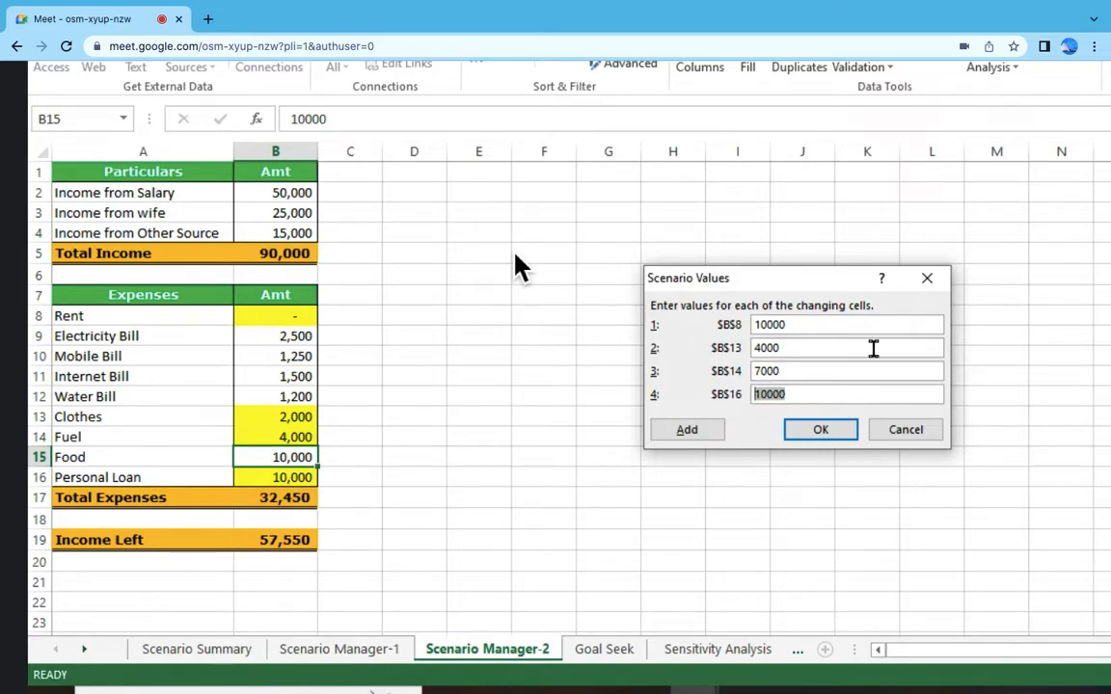
{"action": "type", "text": "5"}
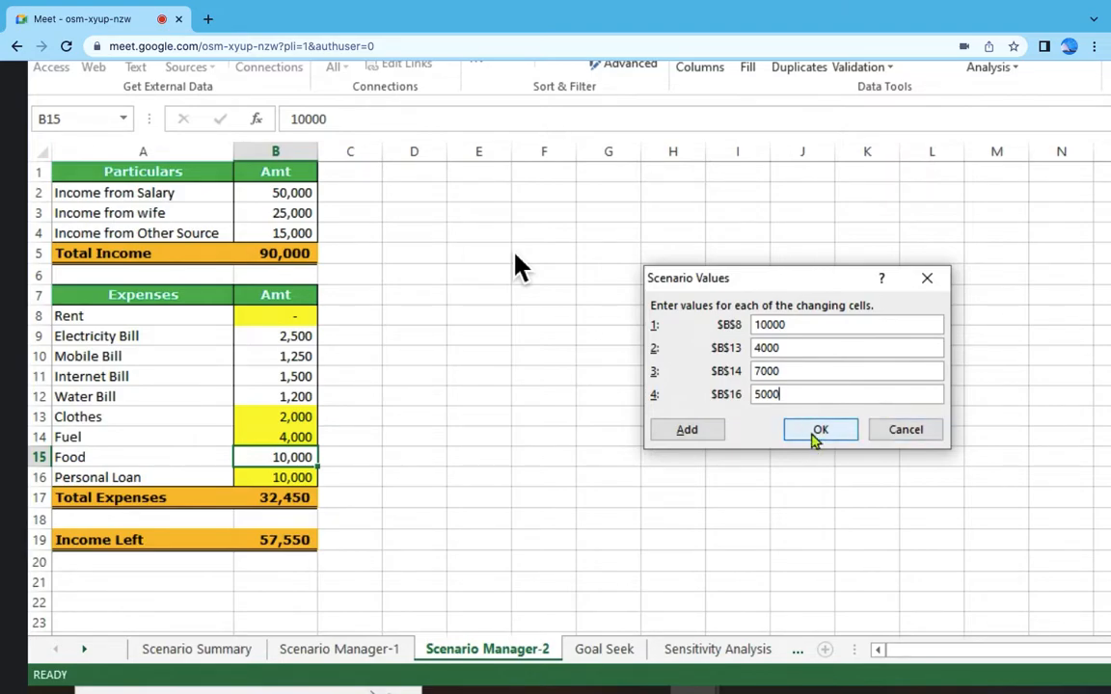
{"action": "left_click", "coordinate": [819, 430]}
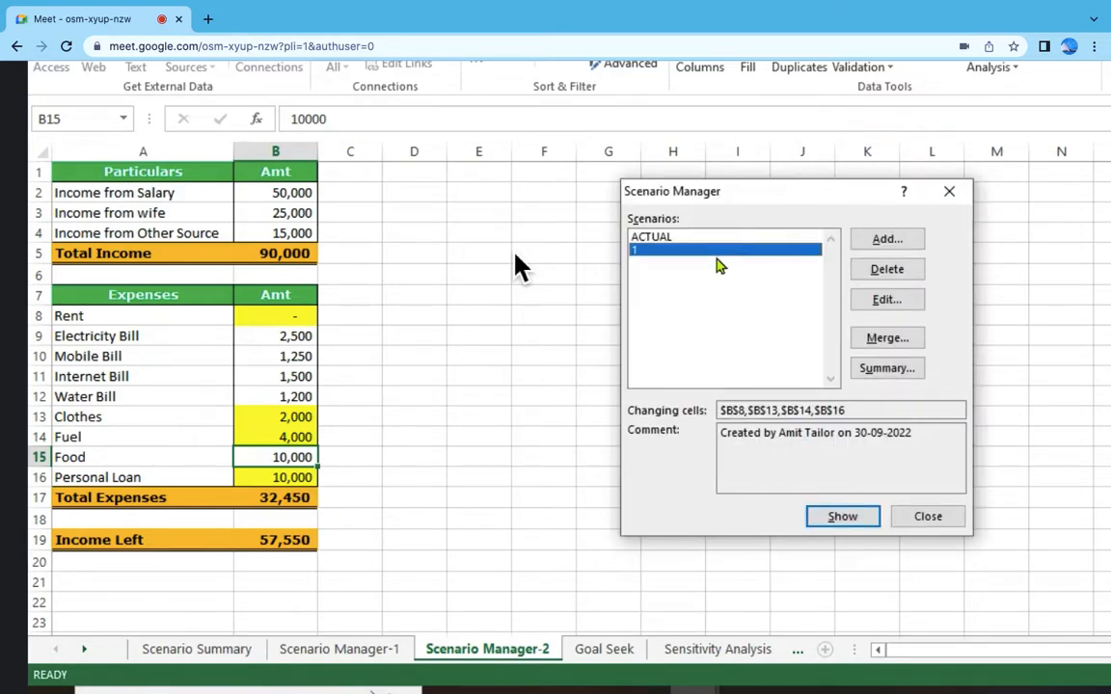
- Add a third scenario named 2 using the same changing cells
{"action": "left_click", "coordinate": [886, 238]}
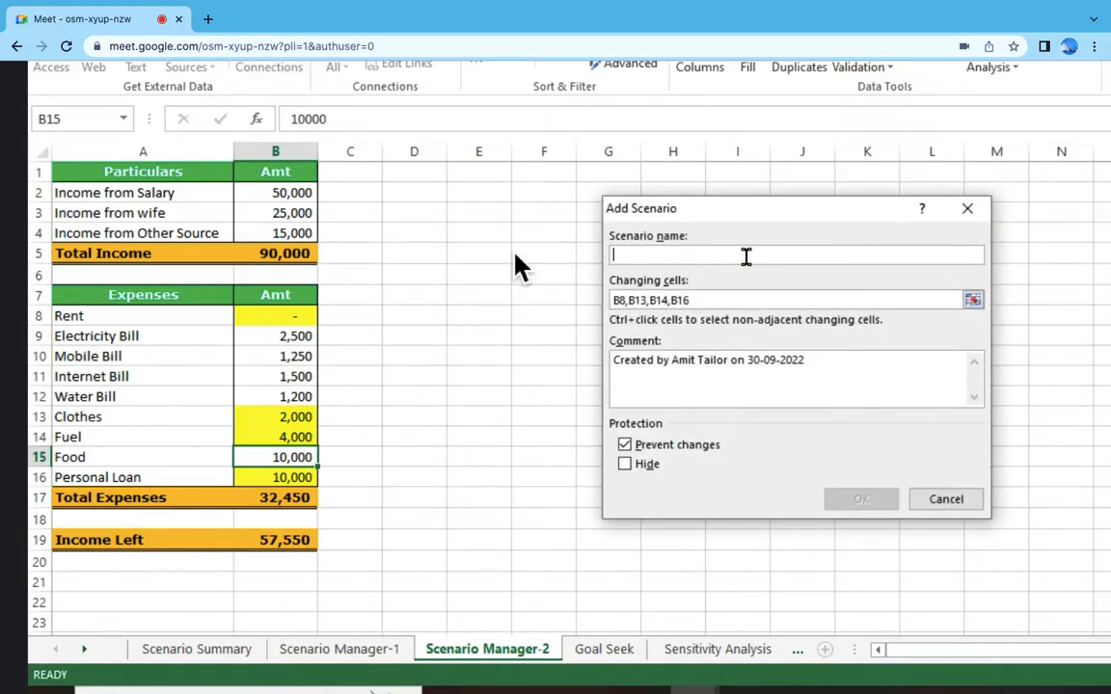
{"action": "type", "text": "2"}
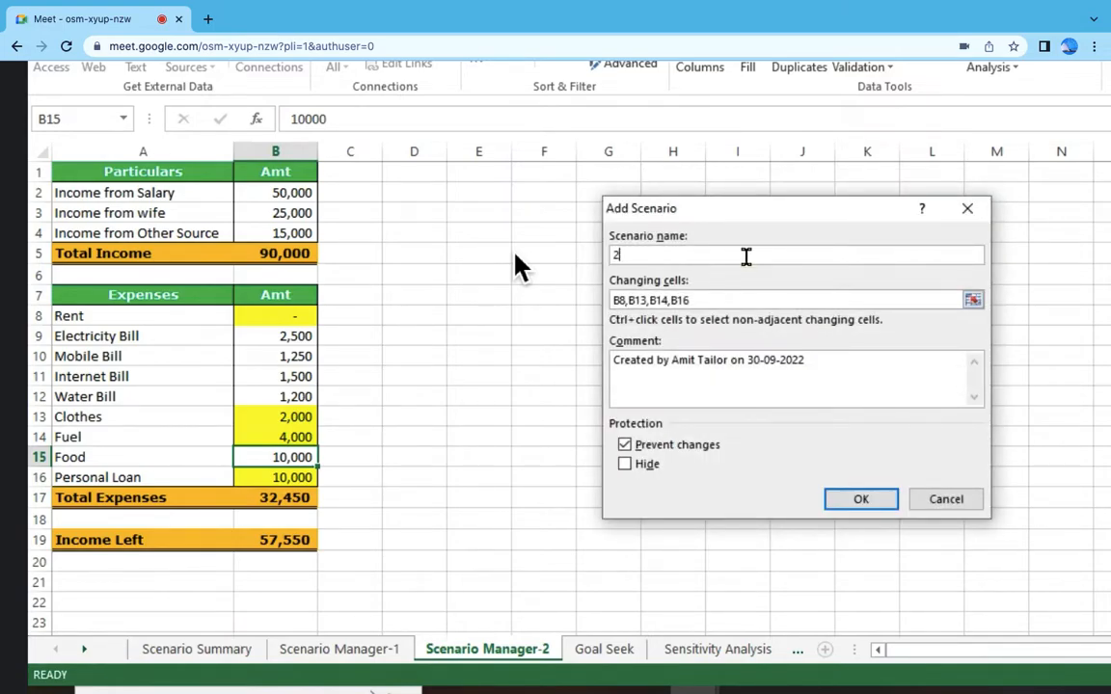
{"action": "left_click", "coordinate": [849, 501]}
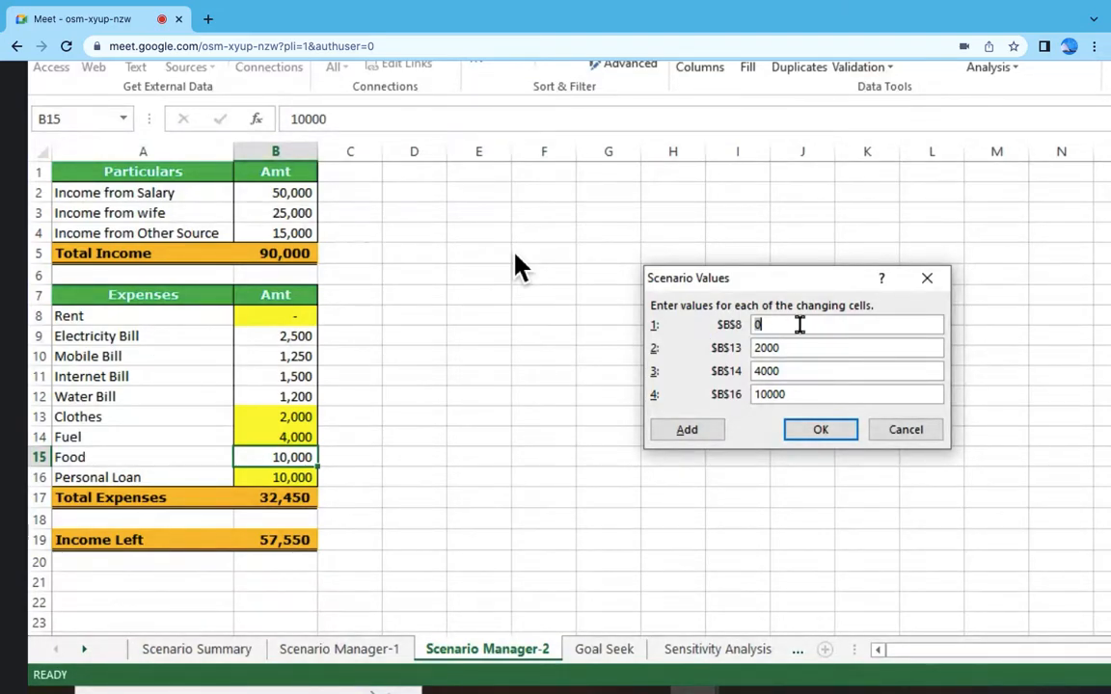
- Set scenario 2's values to 5000 for B8 and 0 for B13, B14 and B16, and save it
{"action": "type", "text": "000"}
{"action": "left_click_drag", "start_coordinate": [806, 347], "coordinate": [736, 344]}
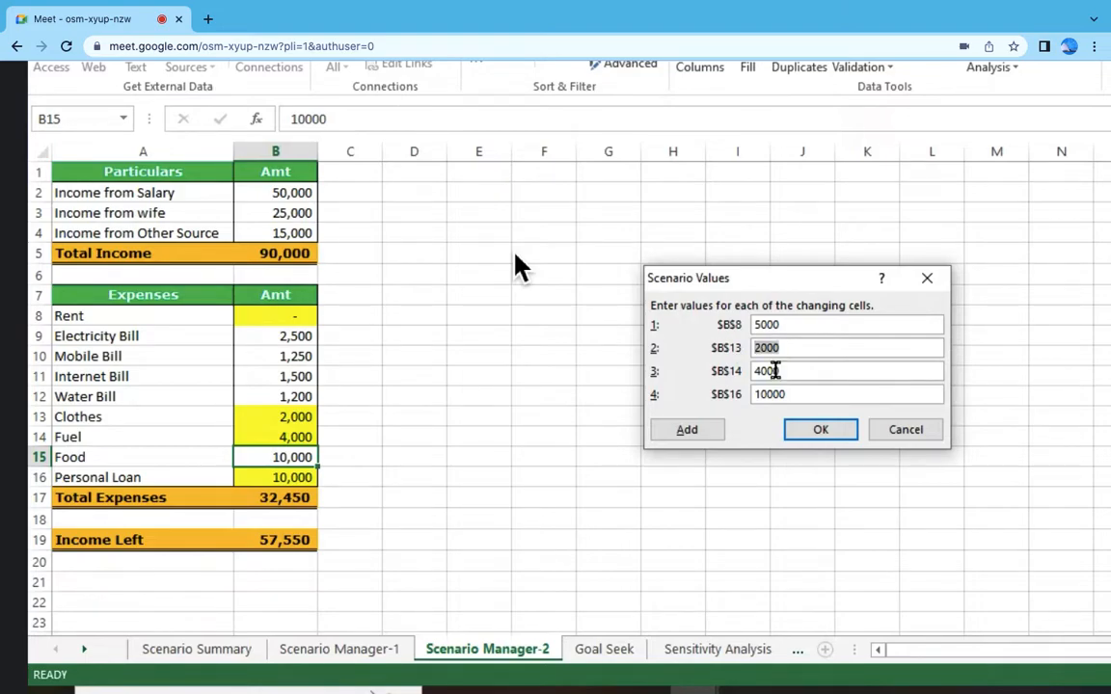
{"action": "type", "text": "0"}
{"action": "left_click_drag", "start_coordinate": [799, 370], "coordinate": [721, 370]}
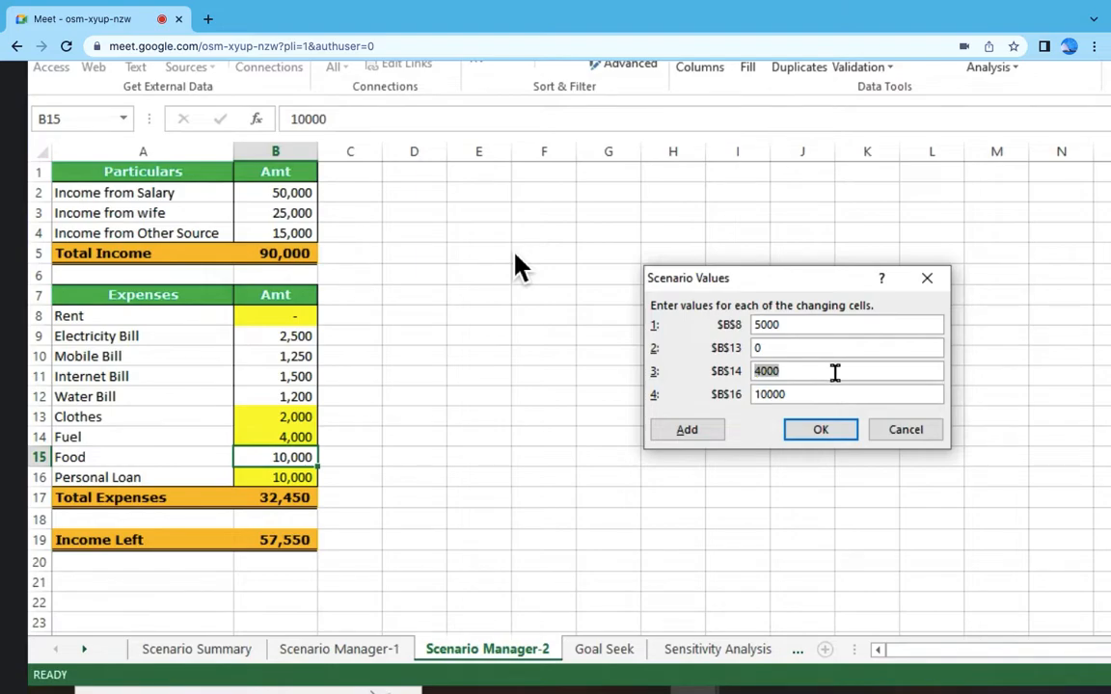
{"action": "type", "text": "0"}
{"action": "left_click", "coordinate": [797, 392]}
{"action": "left_click_drag", "start_coordinate": [794, 390], "coordinate": [740, 401]}
{"action": "type", "text": "0"}
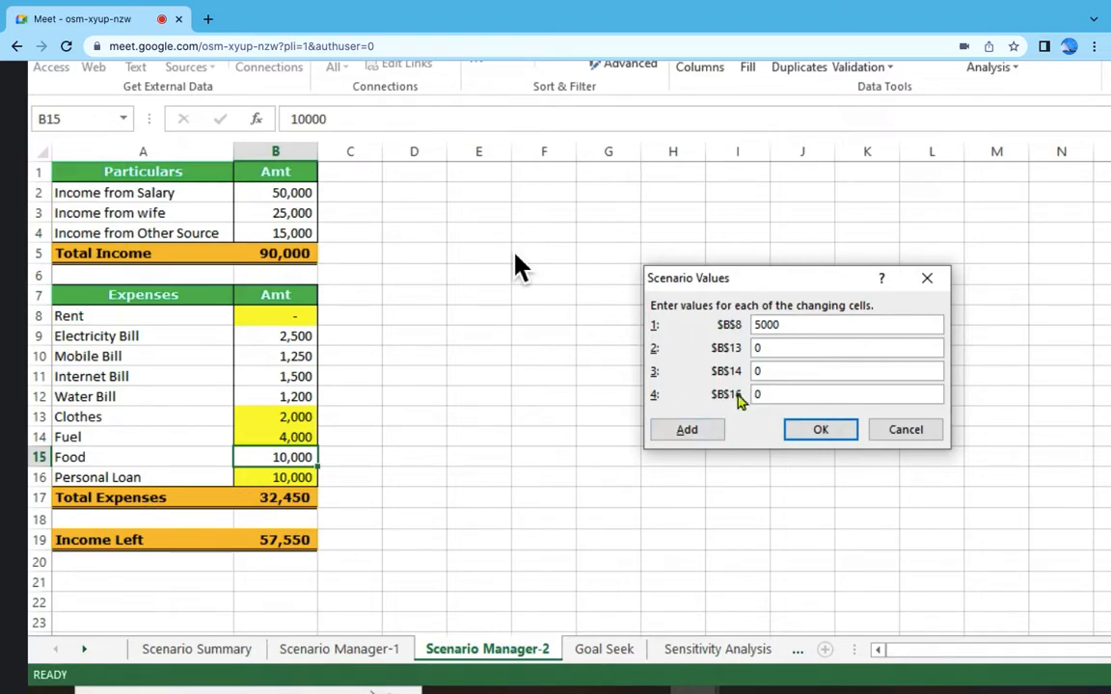
{"action": "left_click", "coordinate": [852, 431]}
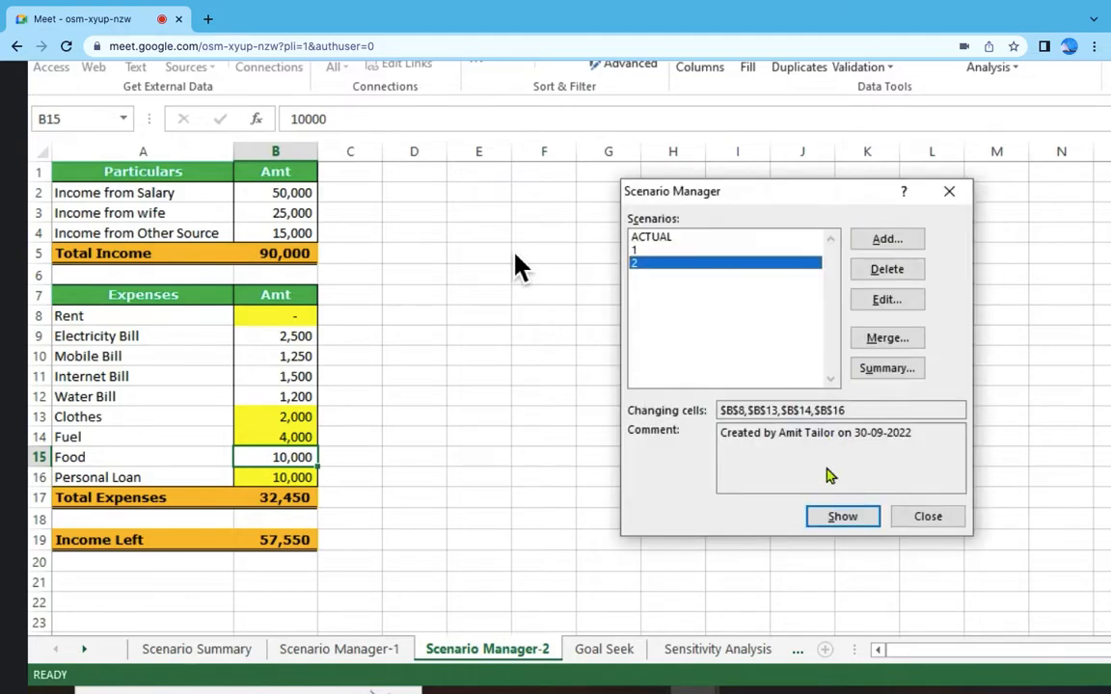
- Show scenarios 1, 2 and ACTUAL in turn to compare their effect on Total Expenses and Income Left
{"action": "left_click", "coordinate": [656, 239]}
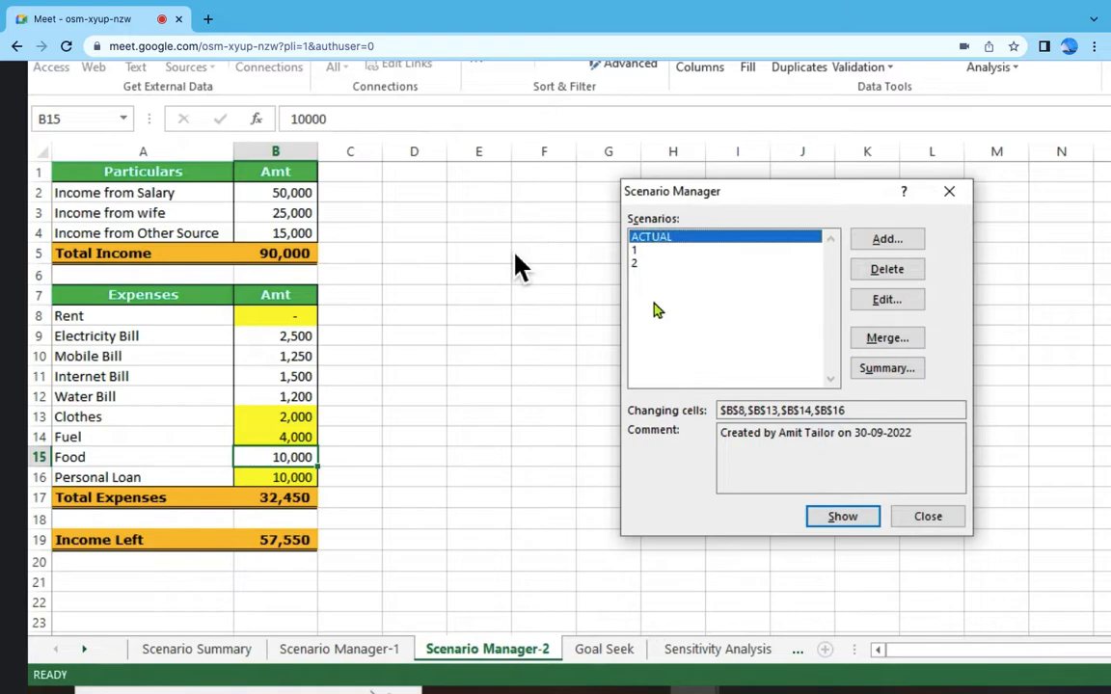
{"action": "double_click", "coordinate": [639, 250]}
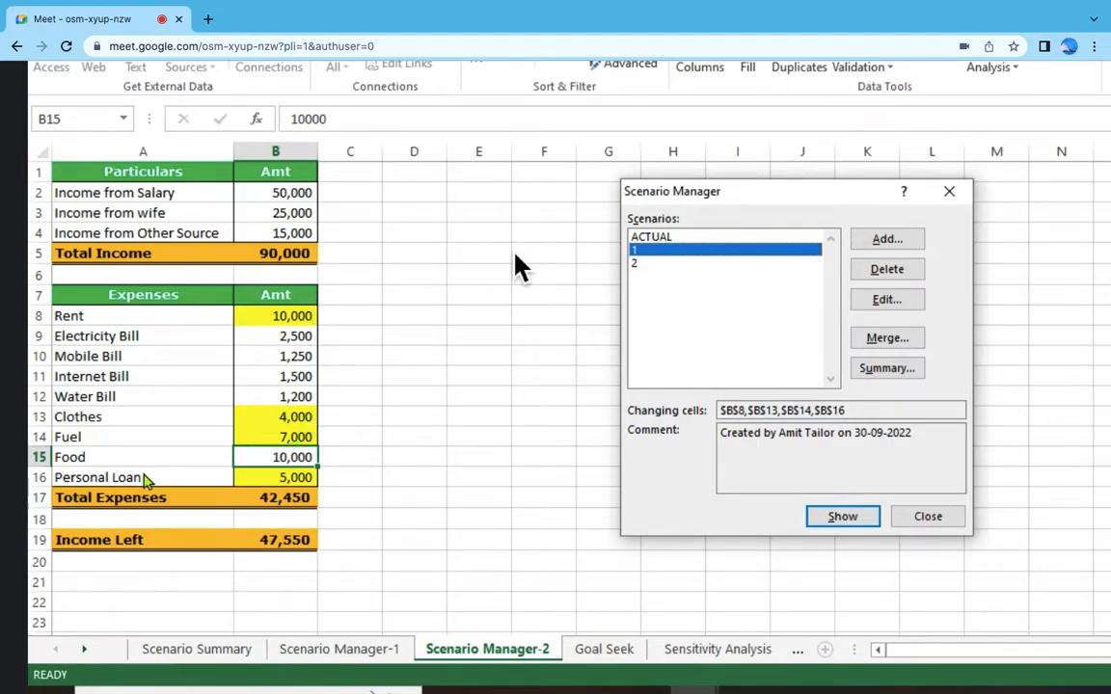
{"action": "double_click", "coordinate": [637, 265]}
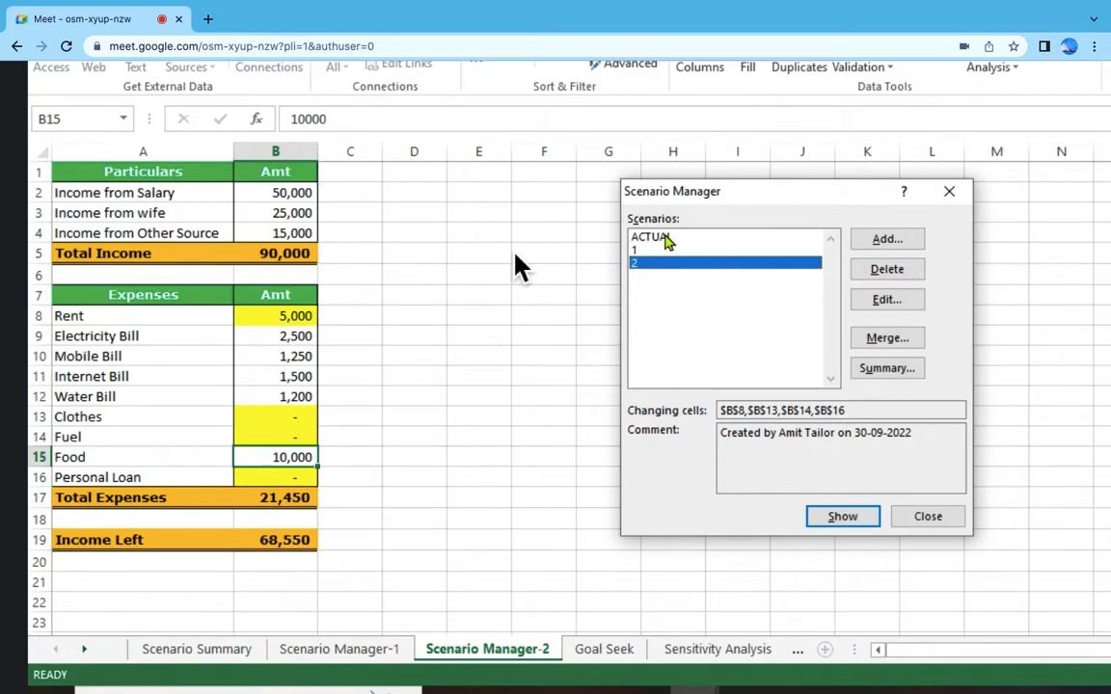
{"action": "double_click", "coordinate": [664, 238]}
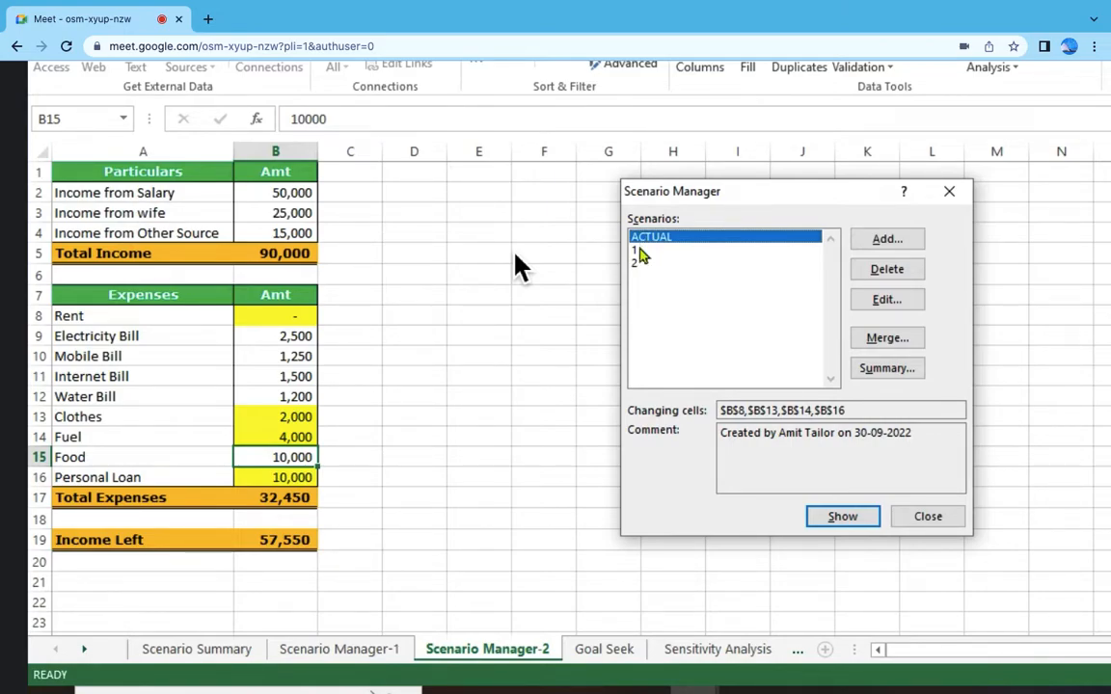
- Show scenario 1 once more and leave scenario 2 applied to the budget
{"action": "double_click", "coordinate": [643, 251]}
{"action": "left_click", "coordinate": [638, 264]}
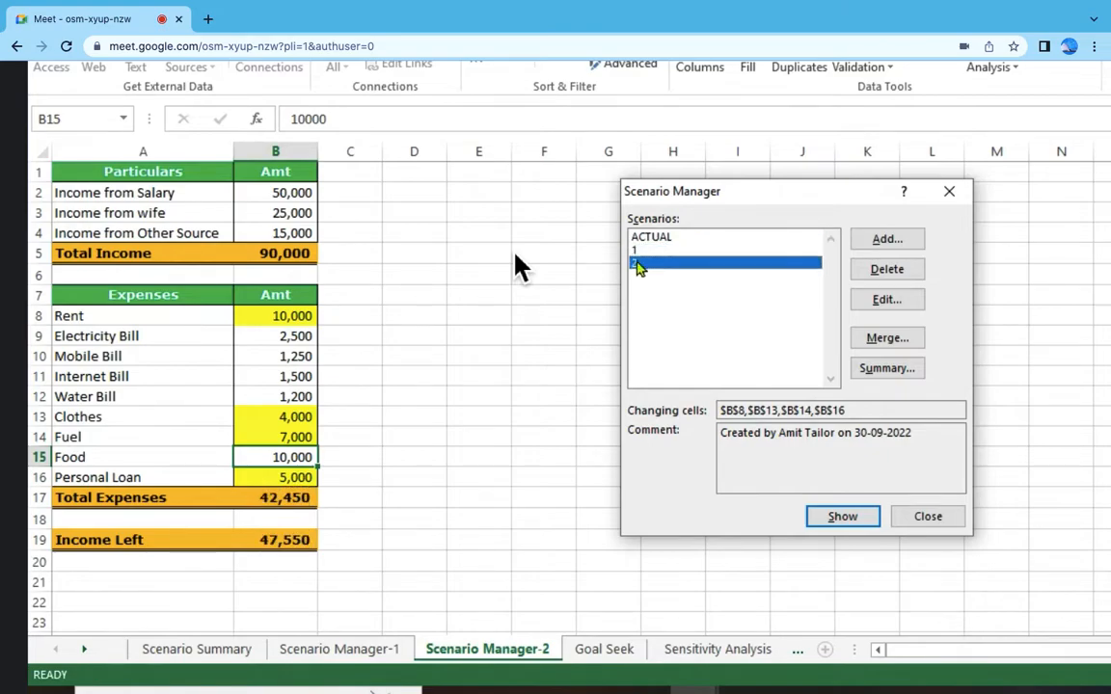
{"action": "double_click", "coordinate": [639, 264]}
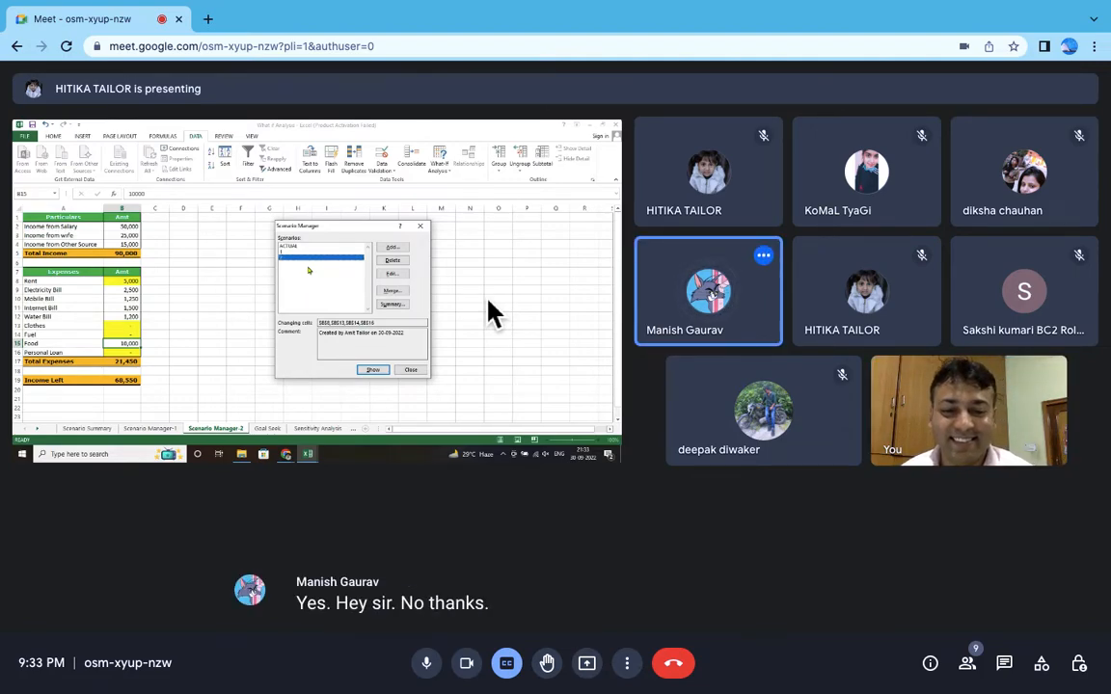
- Turn off the camera in the Google Meet call
{"action": "left_click", "coordinate": [467, 663]}
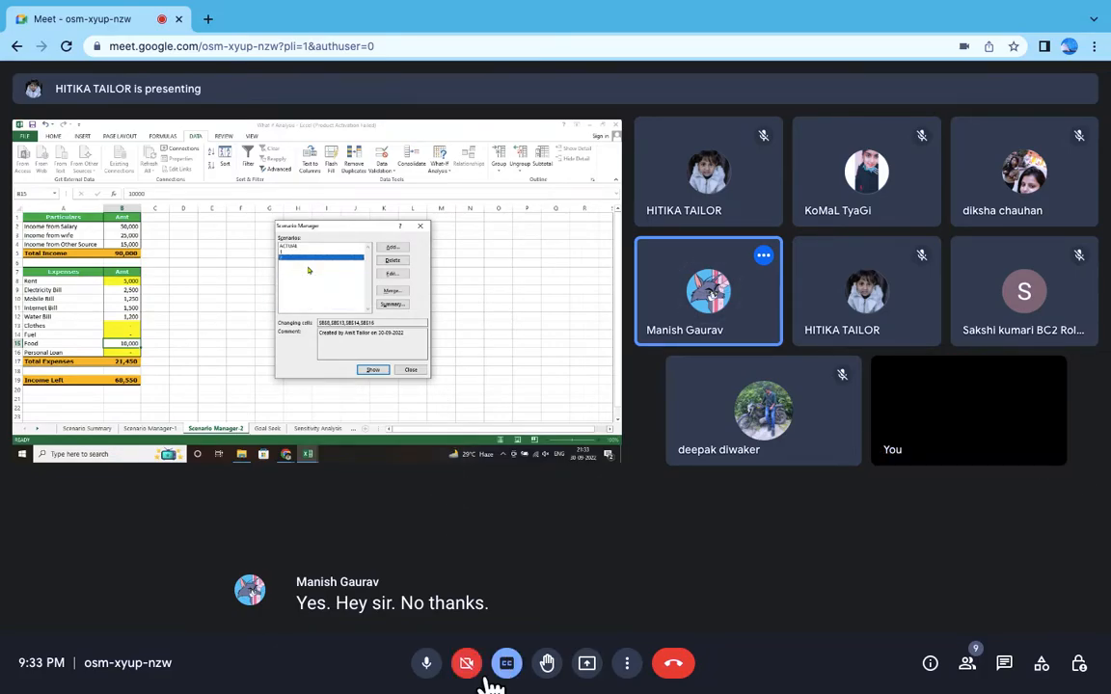
{"action": "scroll", "coordinate": [496, 292], "scroll_direction": "up", "scroll_amount": 5}
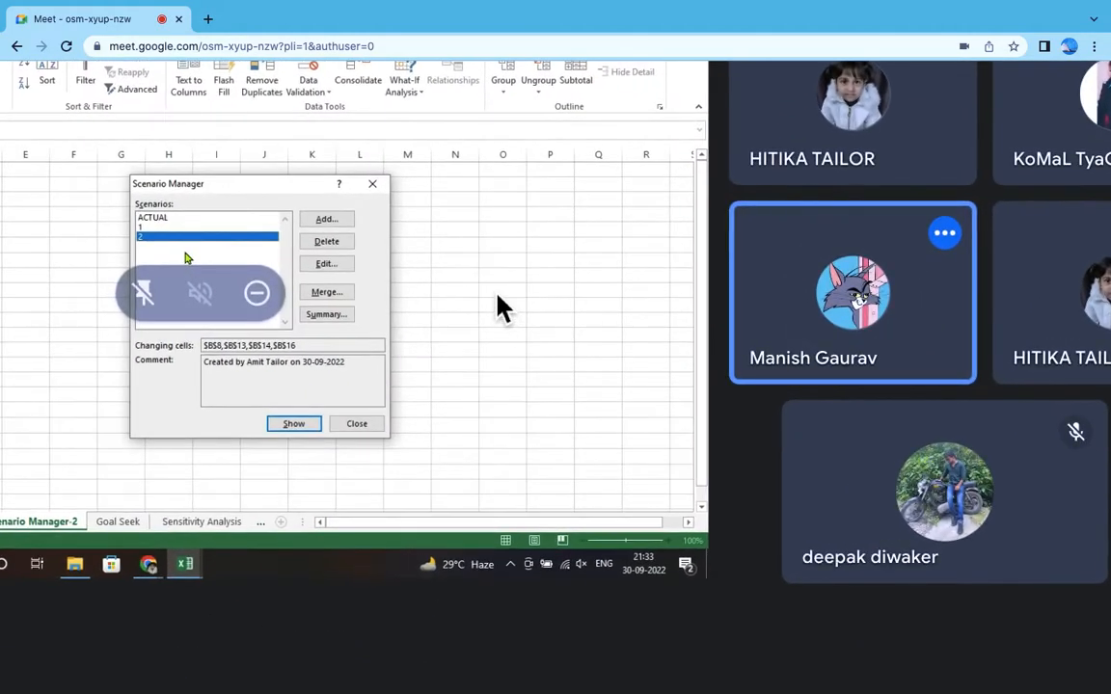
{"action": "scroll", "coordinate": [496, 293], "scroll_direction": "left", "scroll_amount": 3}
{"action": "scroll", "coordinate": [497, 307], "scroll_direction": "left", "scroll_amount": 3}
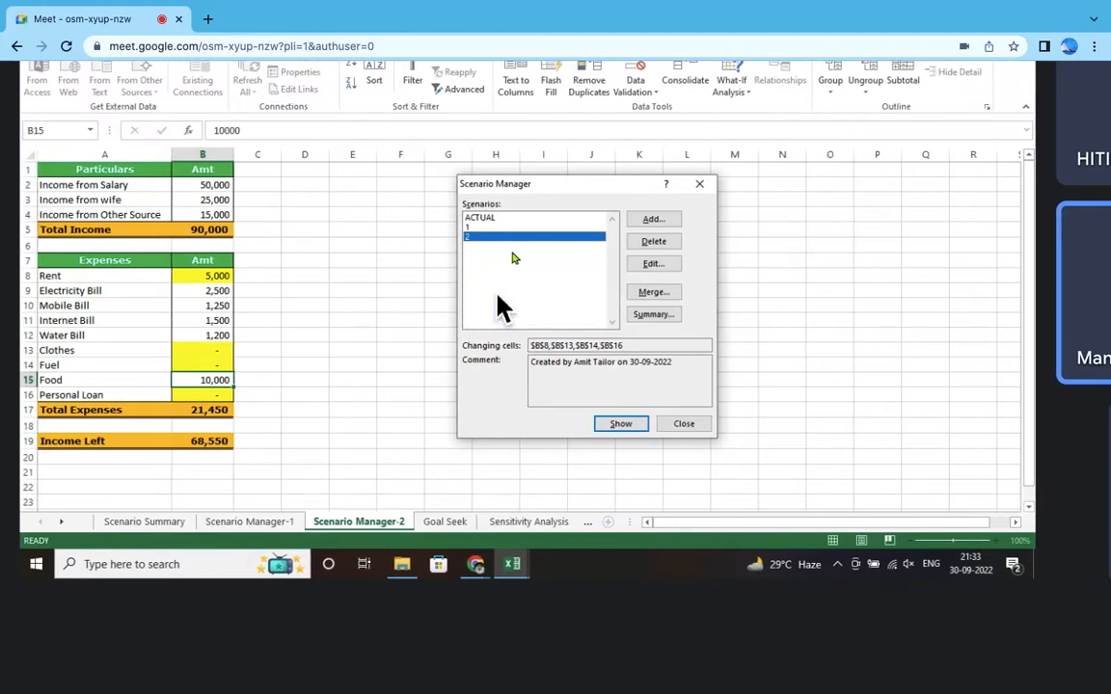
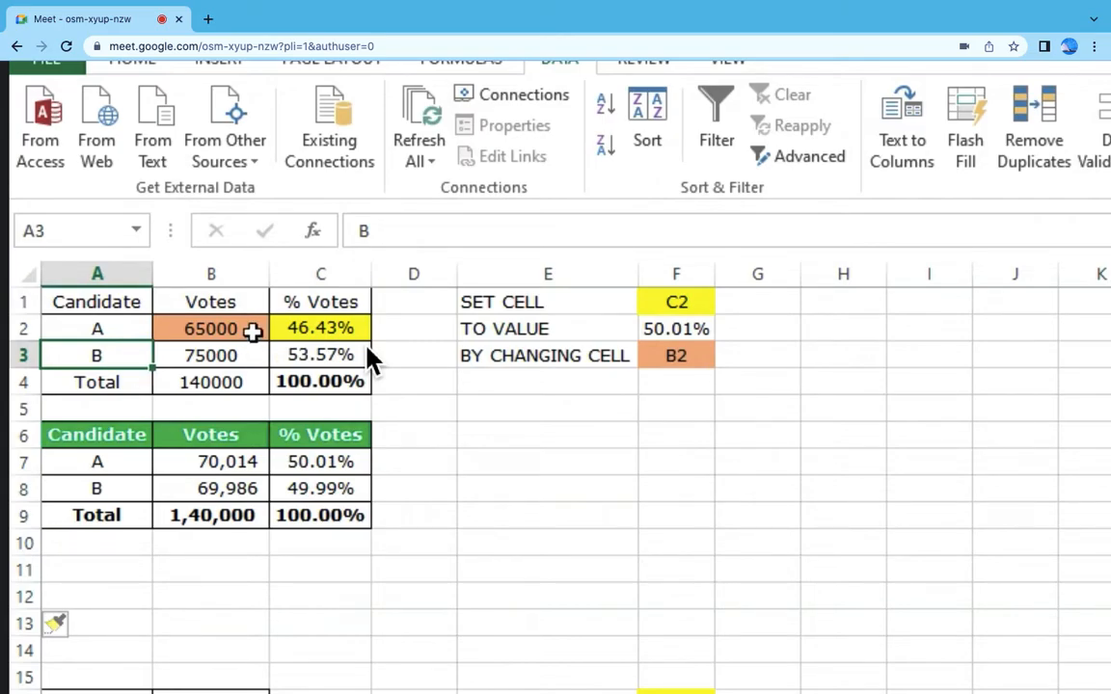
- Examine both candidates' vote counts in B2 and B3 and the goal value in F2 on the Goal Seek sheet
{"action": "left_click", "coordinate": [251, 330]}
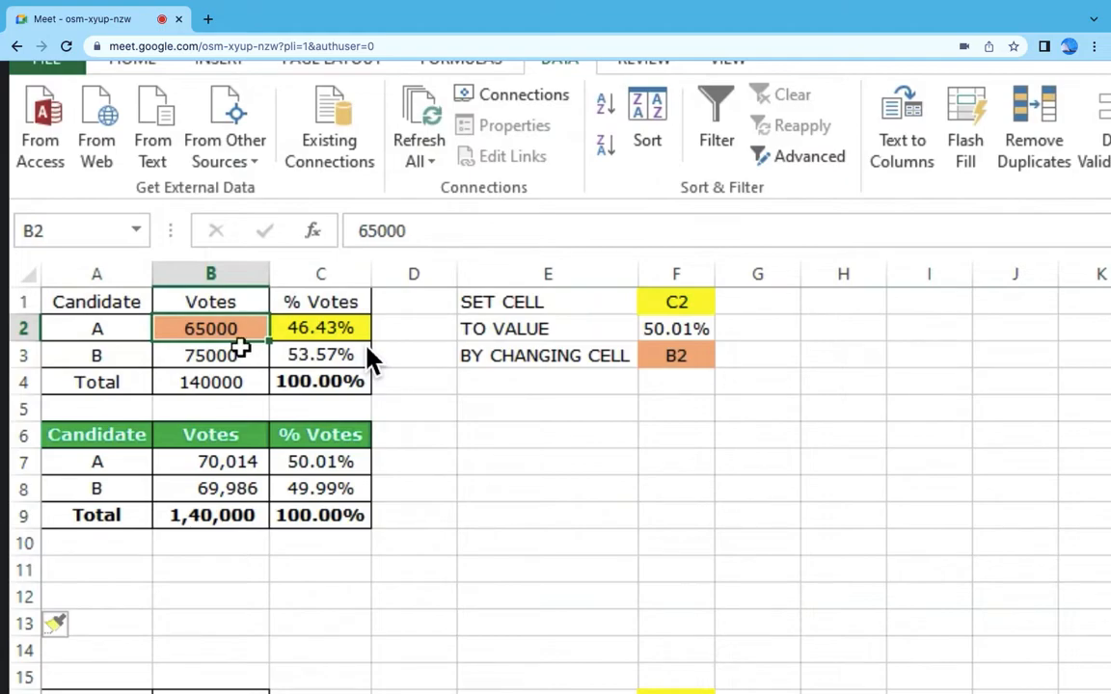
{"action": "left_click", "coordinate": [234, 355]}
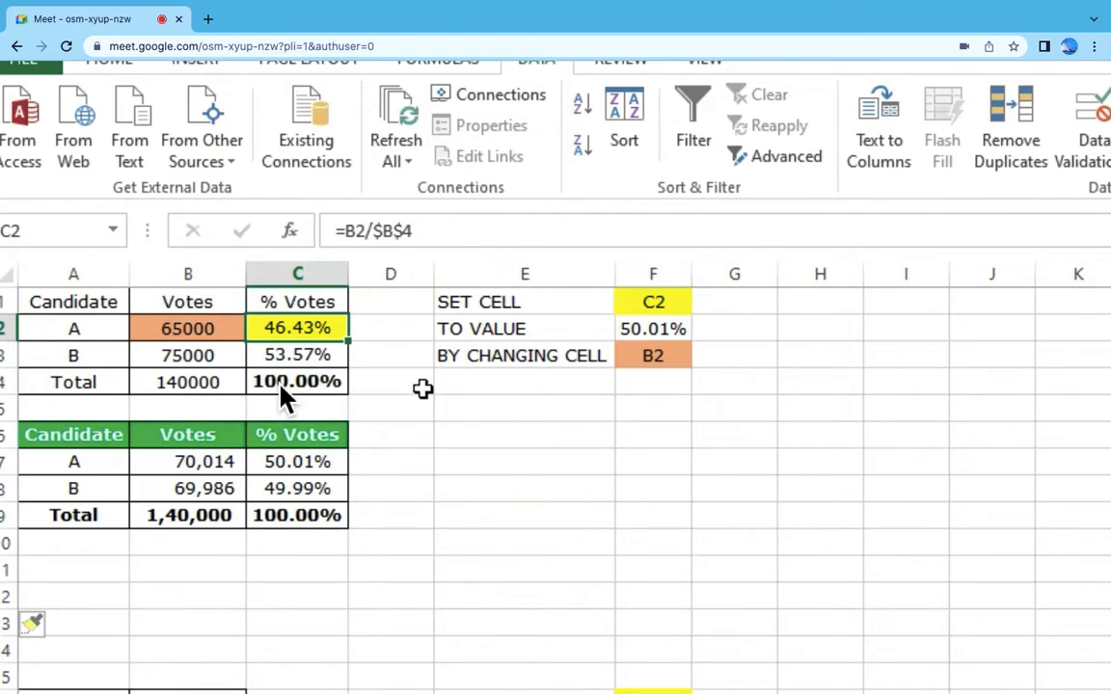
{"action": "left_click", "coordinate": [652, 328]}
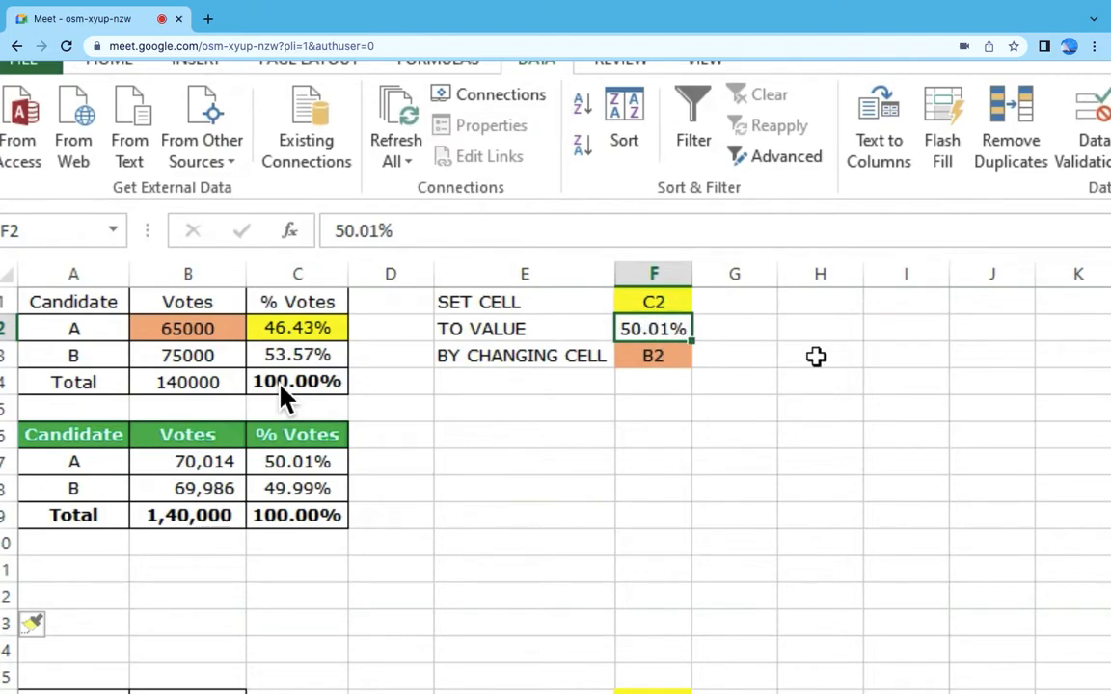
{"action": "left_click", "coordinate": [215, 330]}
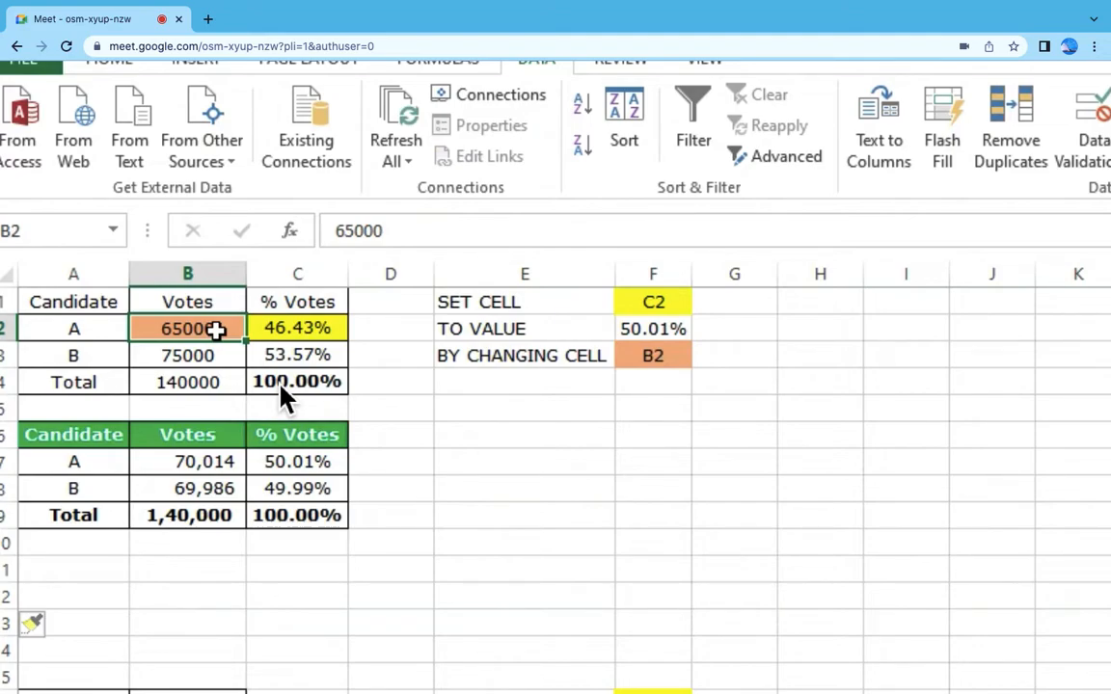
- Open Goal Seek and move its dialog closer to the candidate vote table
{"action": "left_click", "coordinate": [515, 426]}
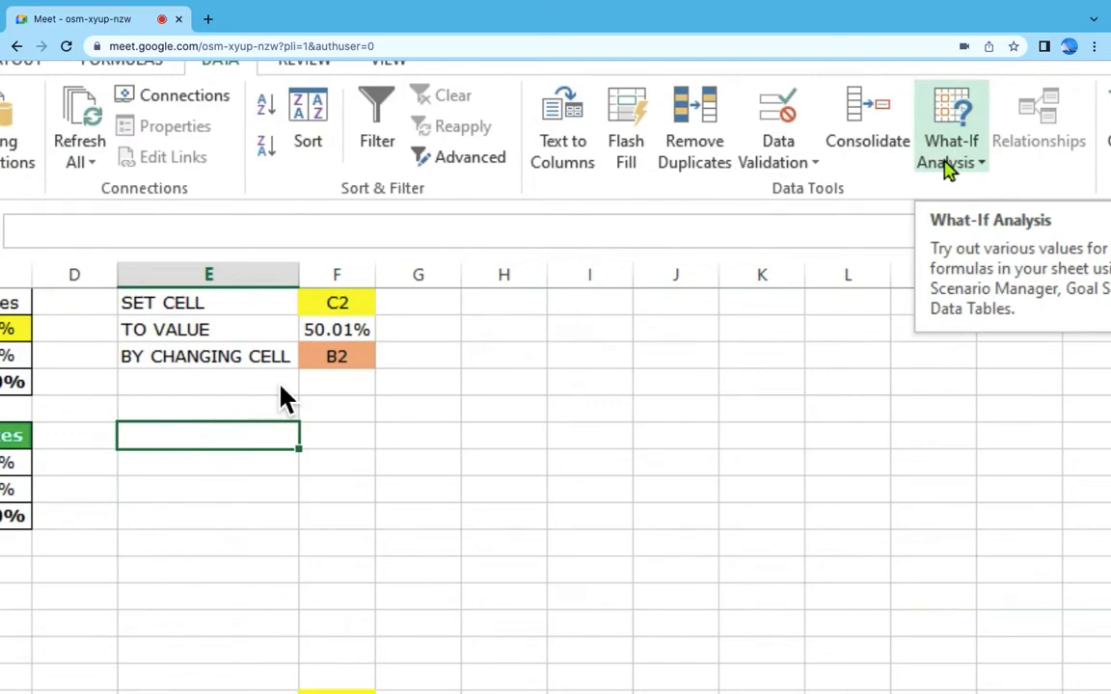
{"action": "left_click", "coordinate": [949, 169]}
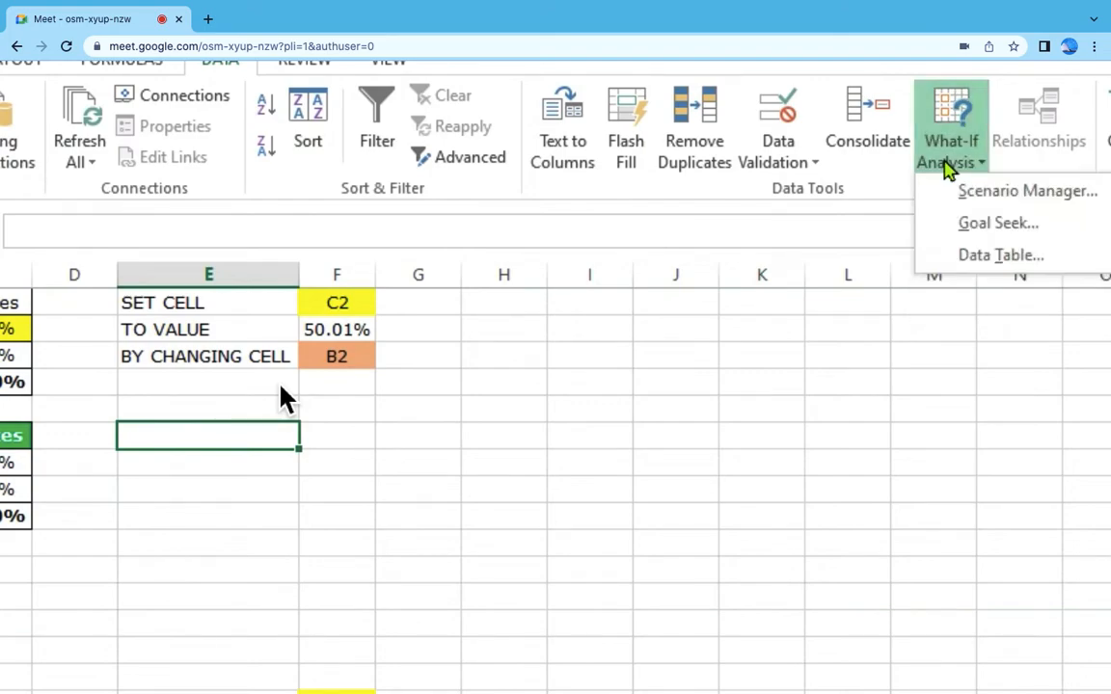
{"action": "left_click", "coordinate": [985, 238]}
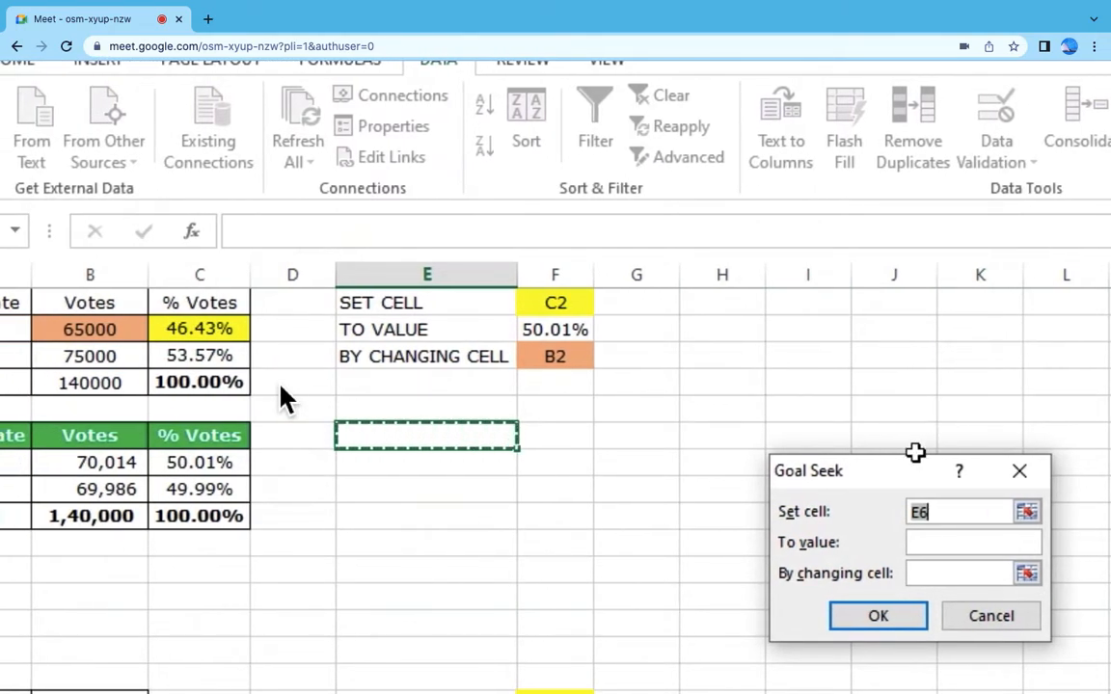
{"action": "left_click_drag", "start_coordinate": [905, 469], "coordinate": [764, 261]}
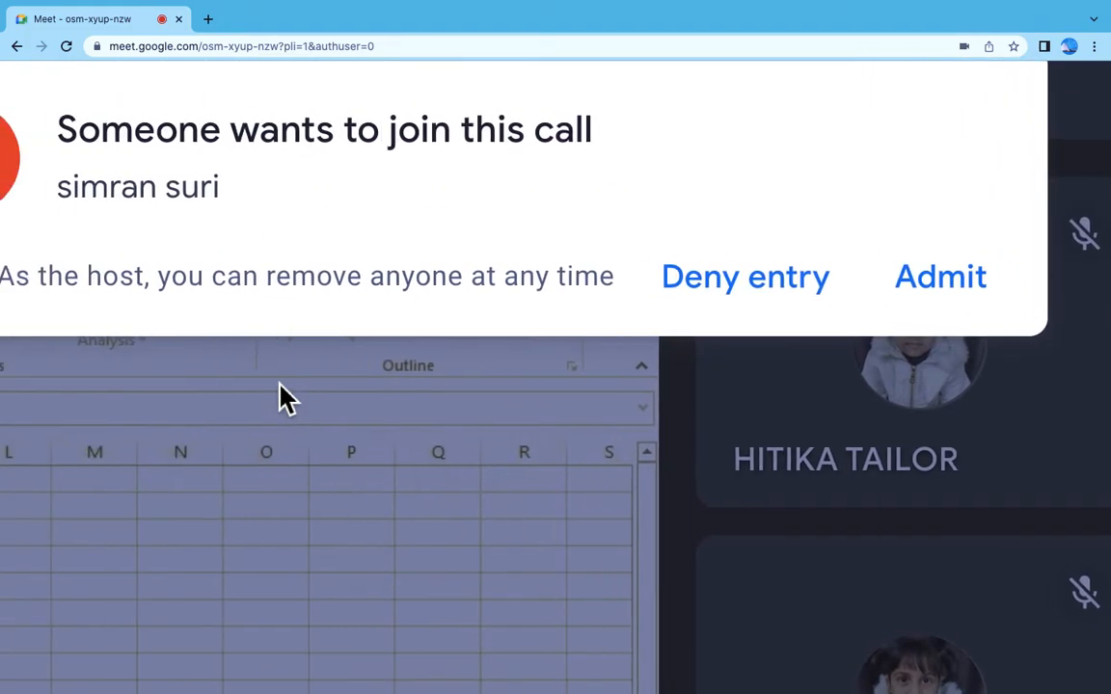
- Admit the waiting participant to the Google Meet call and rejoin it with the microphone on and the camera off
{"action": "left_click", "coordinate": [733, 287]}
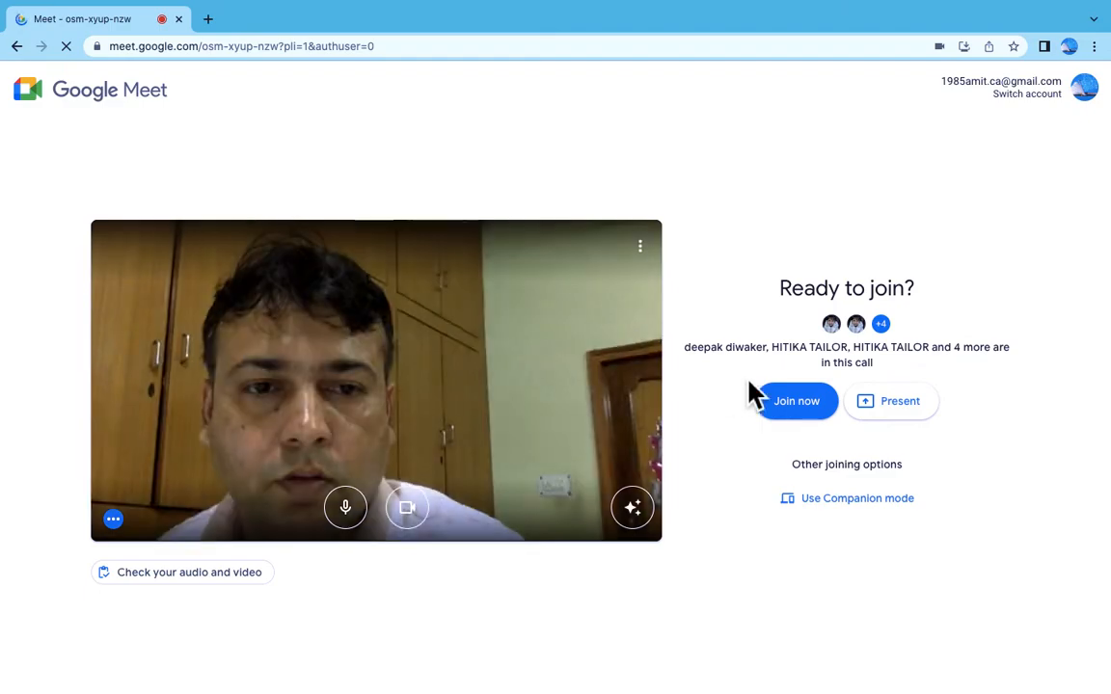
{"action": "left_click", "coordinate": [794, 403]}
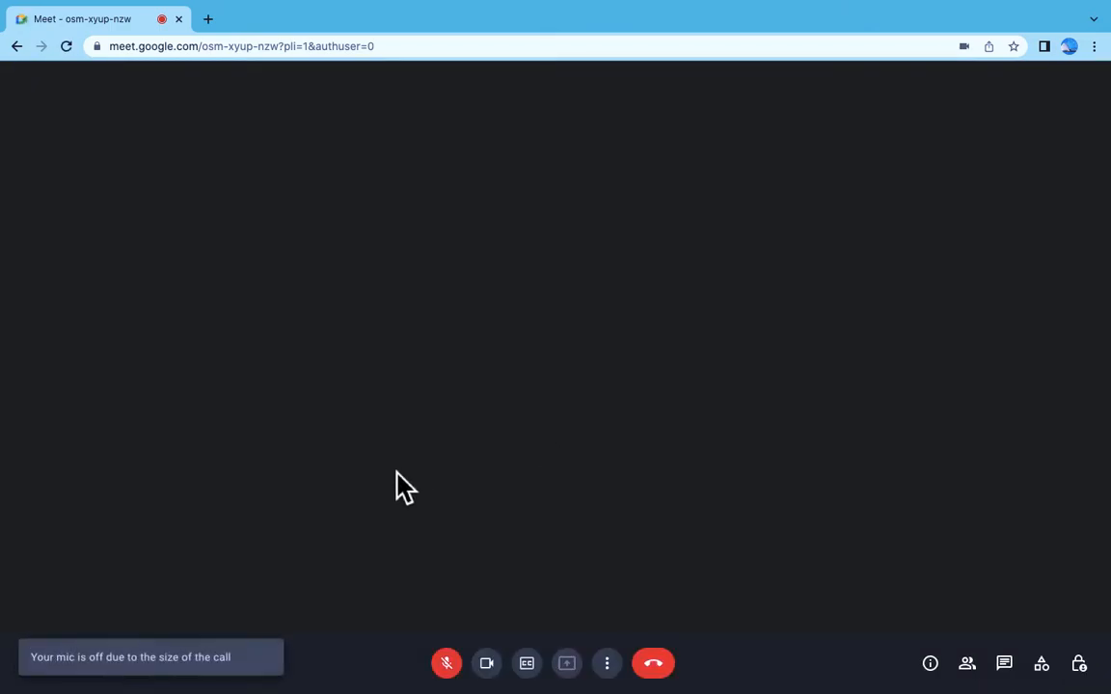
{"action": "left_click", "coordinate": [427, 667]}
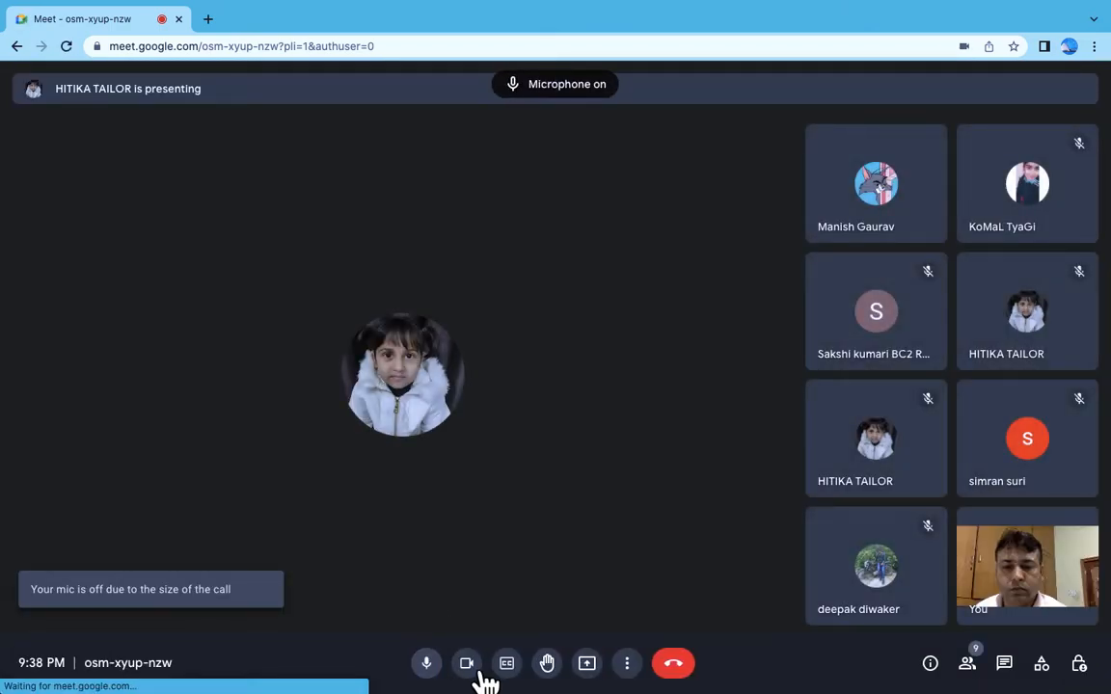
{"action": "left_click", "coordinate": [471, 666]}
- Try Goal Seek with set cell C2, value 50.01% and changing cell B2, and discard the solution
{"action": "scroll", "coordinate": [476, 516], "scroll_direction": "up", "scroll_amount": 5}
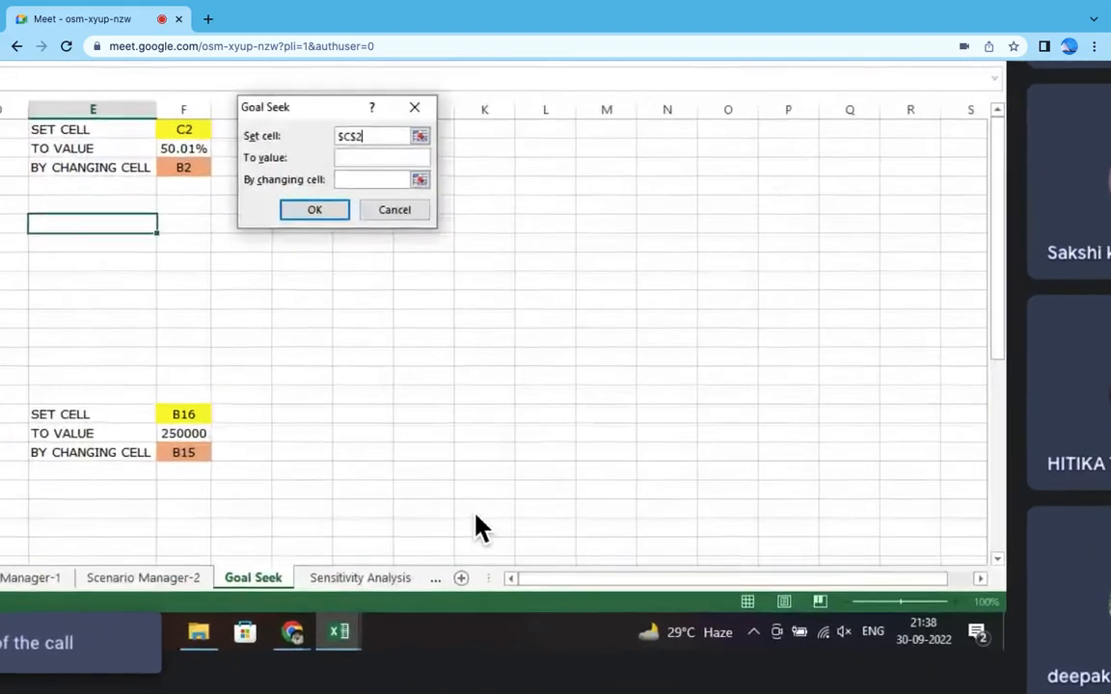
{"action": "scroll", "coordinate": [476, 516], "scroll_direction": "left", "scroll_amount": 2}
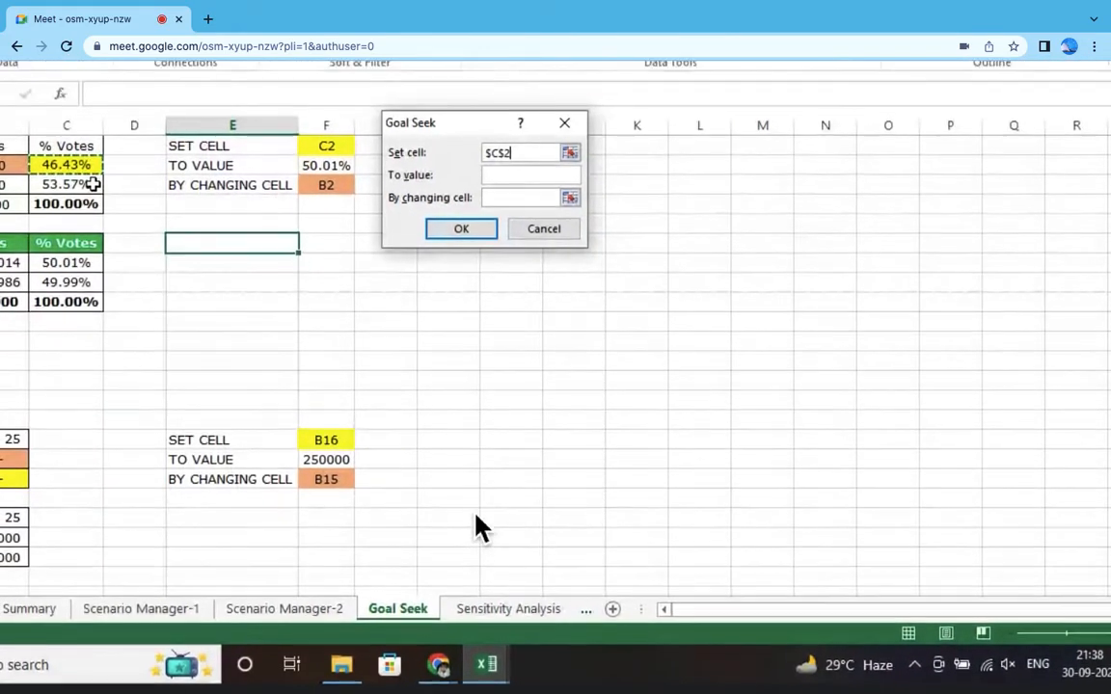
{"action": "scroll", "coordinate": [480, 525], "scroll_direction": "left", "scroll_amount": 3}
{"action": "scroll", "coordinate": [479, 526], "scroll_direction": "up", "scroll_amount": 2}
{"action": "scroll", "coordinate": [474, 514], "scroll_direction": "left", "scroll_amount": 1}
{"action": "scroll", "coordinate": [474, 514], "scroll_direction": "up", "scroll_amount": 1}
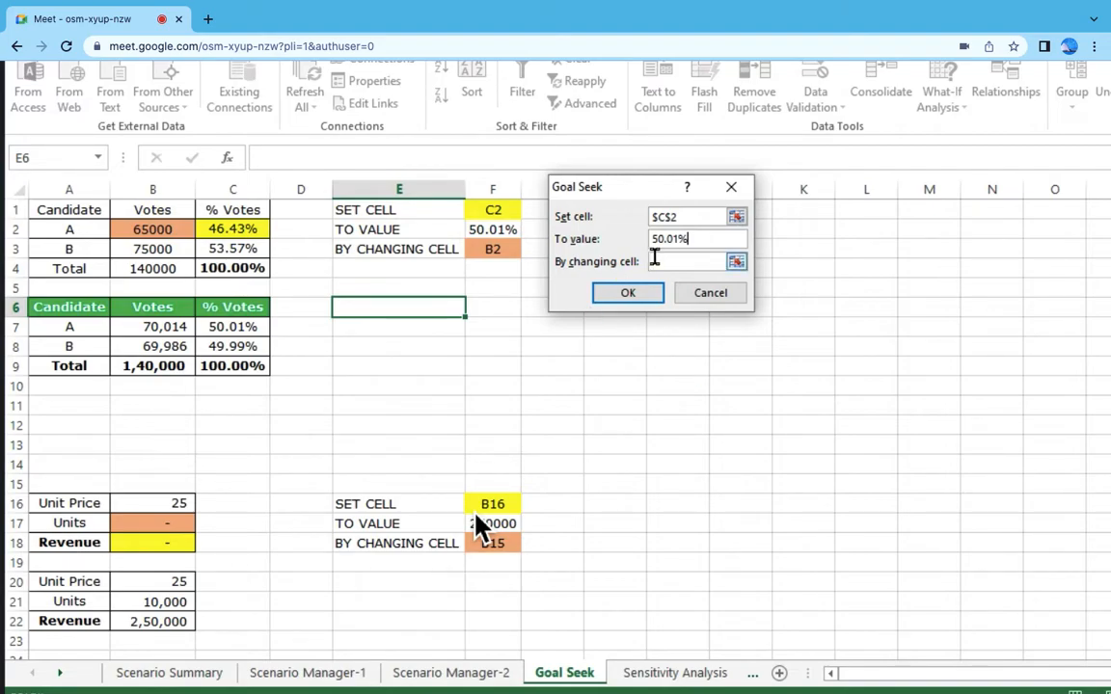
{"action": "left_click", "coordinate": [736, 263]}
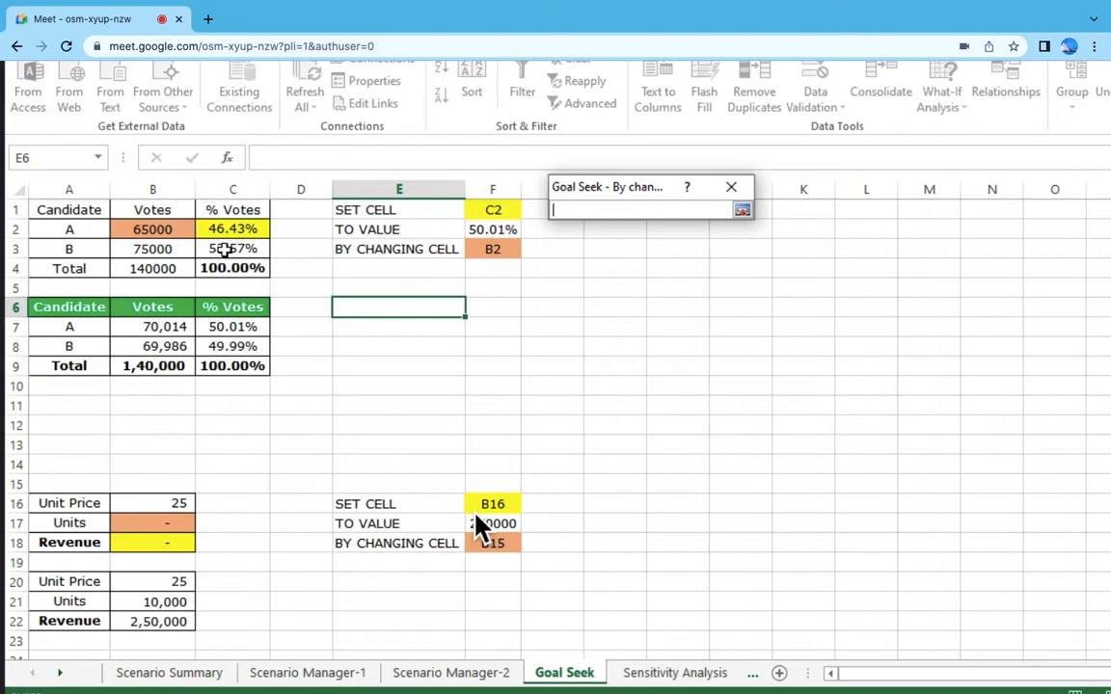
{"action": "left_click", "coordinate": [166, 229]}
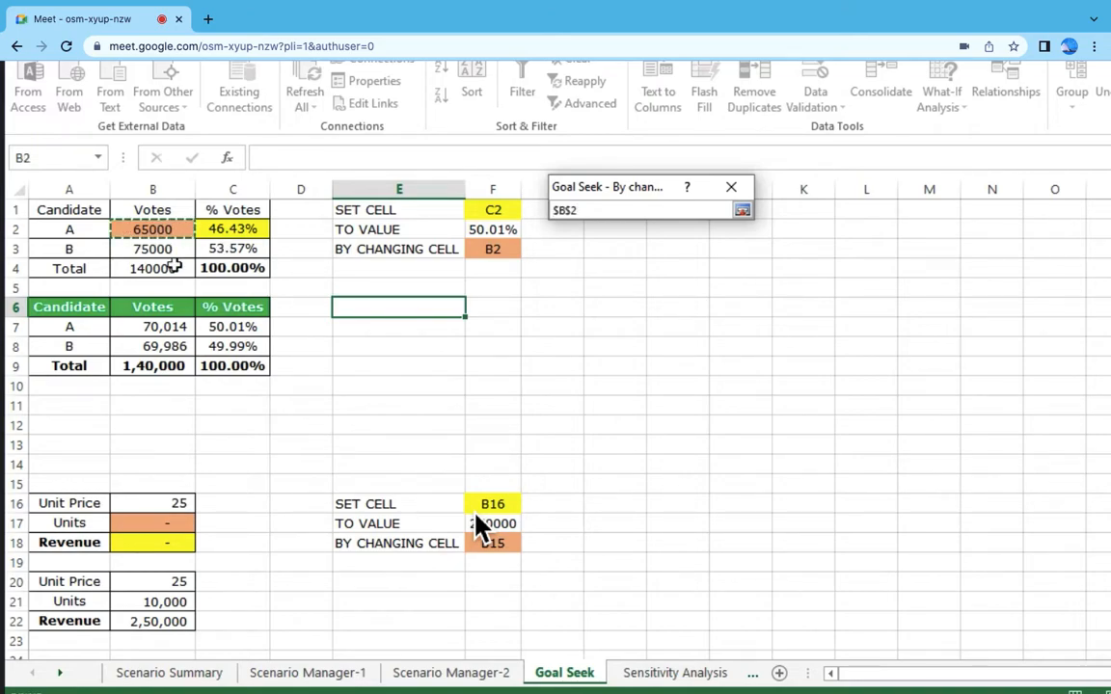
{"action": "left_click", "coordinate": [742, 210]}
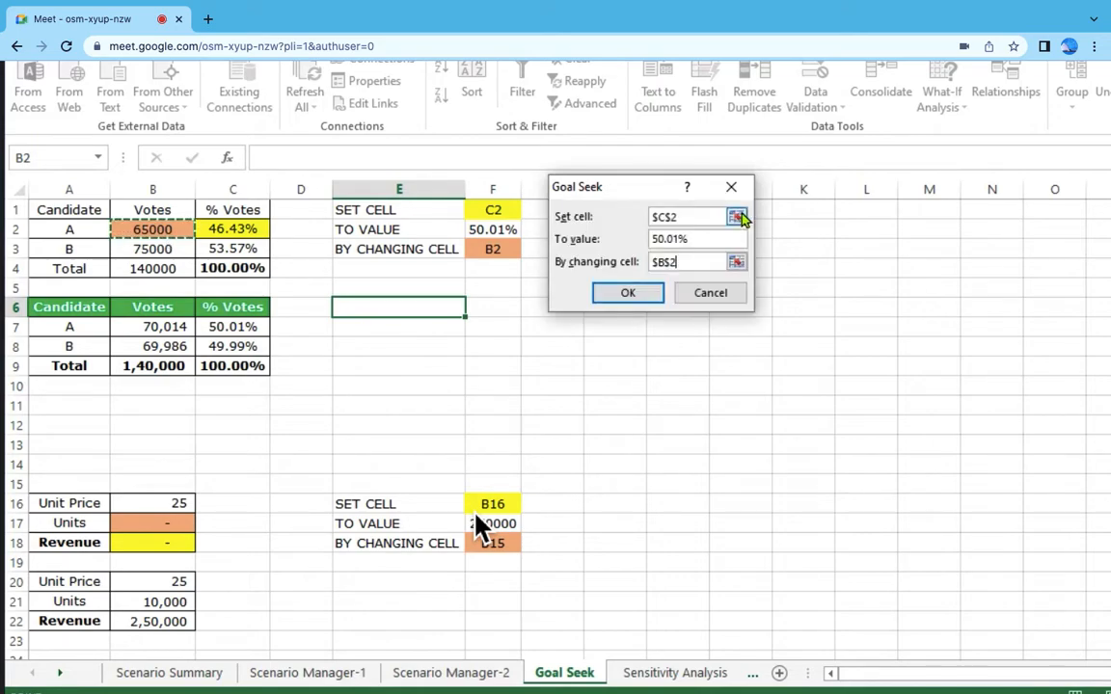
{"action": "left_click", "coordinate": [628, 296]}
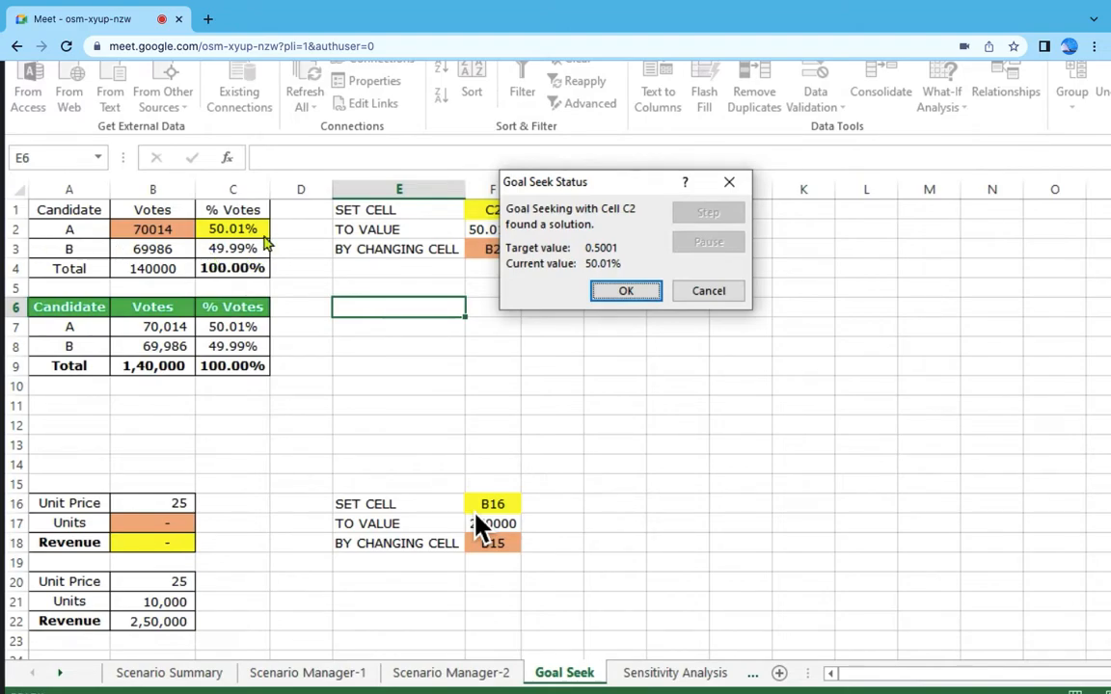
{"action": "left_click", "coordinate": [708, 291]}
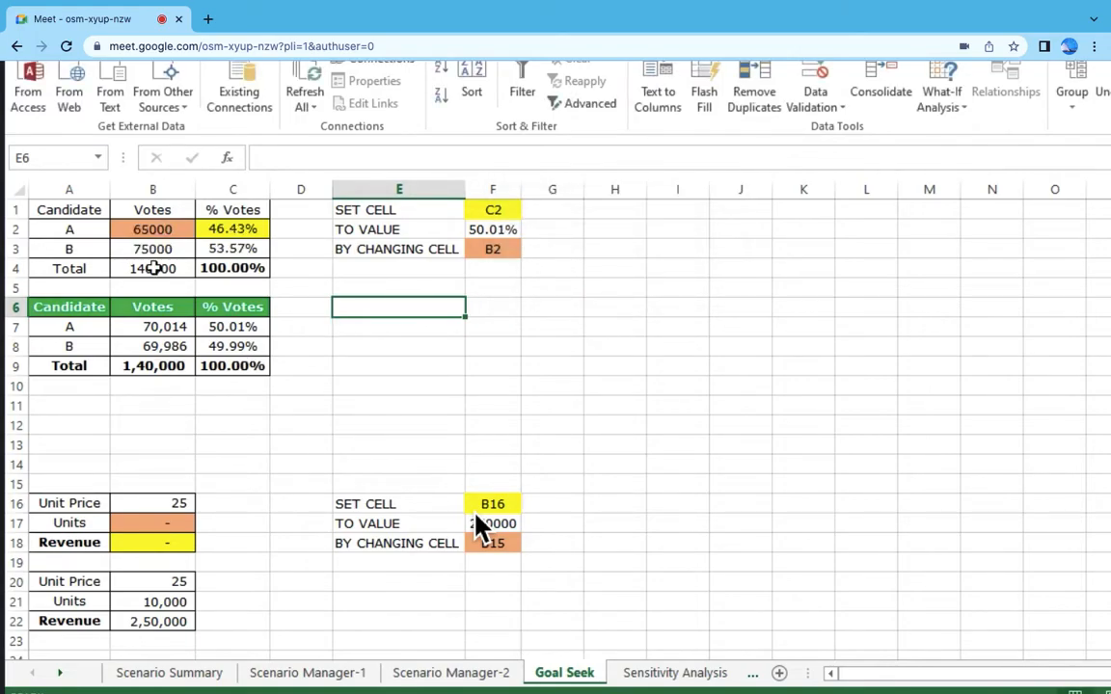
- Review the candidate vote table in A1:C4, including the percentage formula in C2 and the votes in B2
{"action": "left_click", "coordinate": [573, 247]}
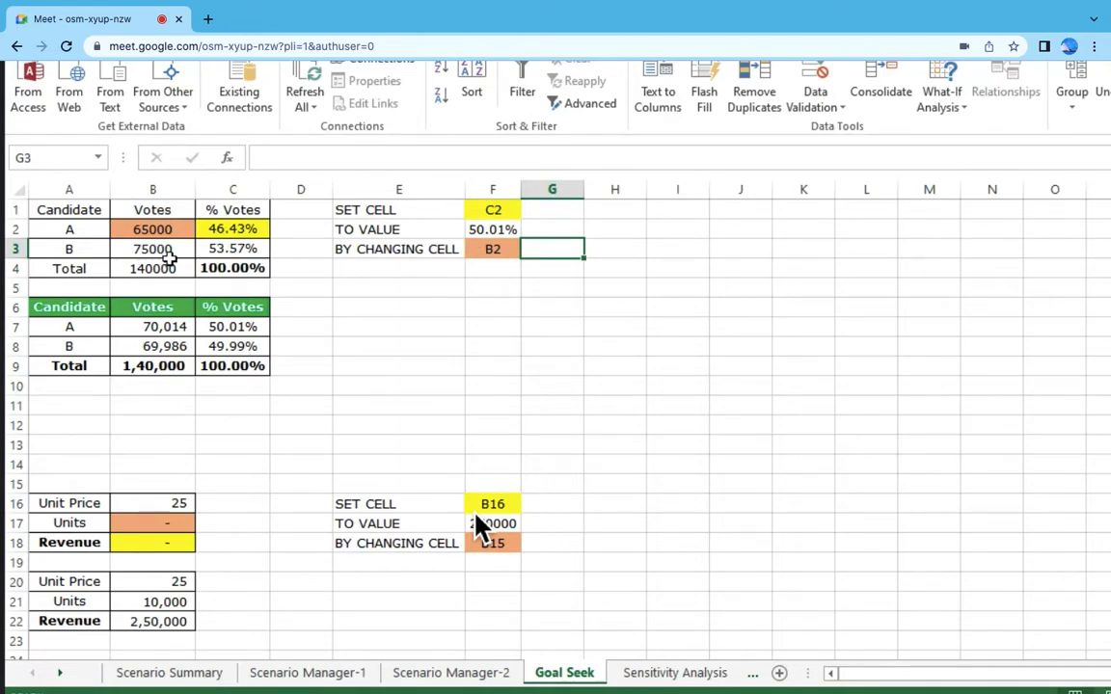
{"action": "left_click_drag", "start_coordinate": [89, 210], "coordinate": [247, 270]}
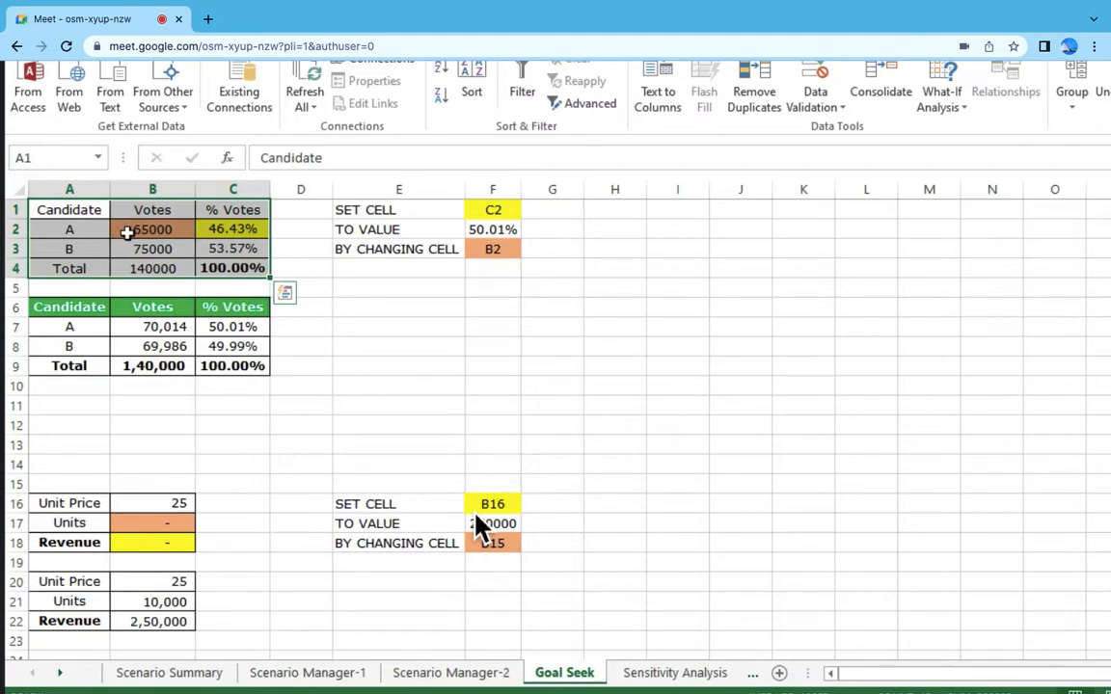
{"action": "left_click", "coordinate": [246, 229]}
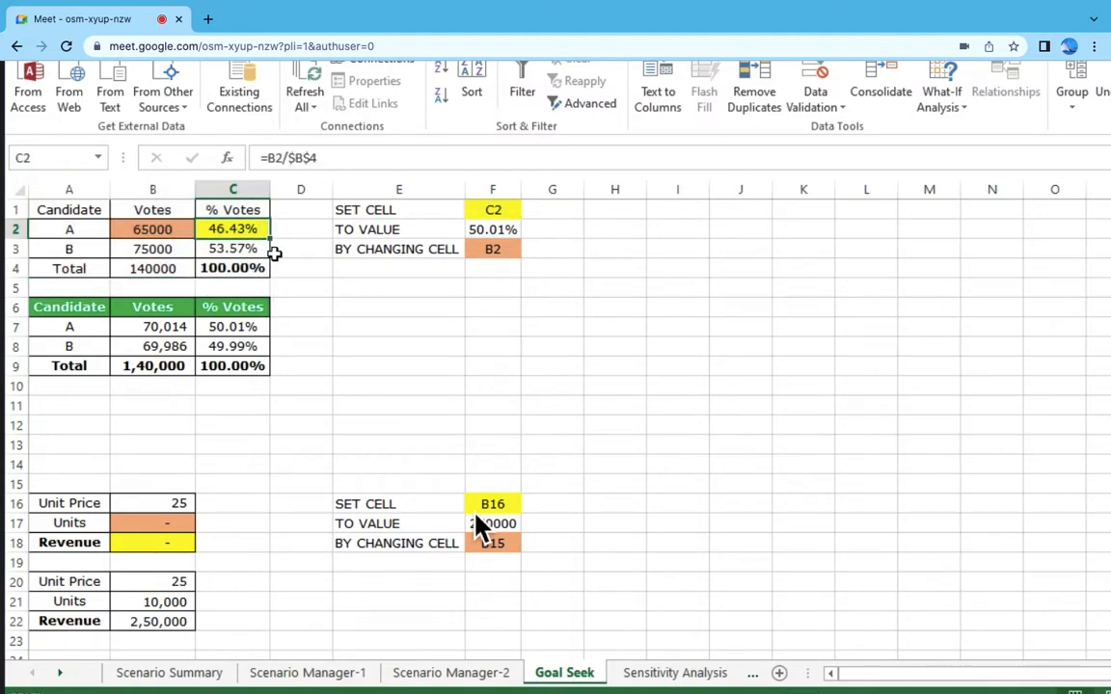
{"action": "left_click", "coordinate": [152, 228]}
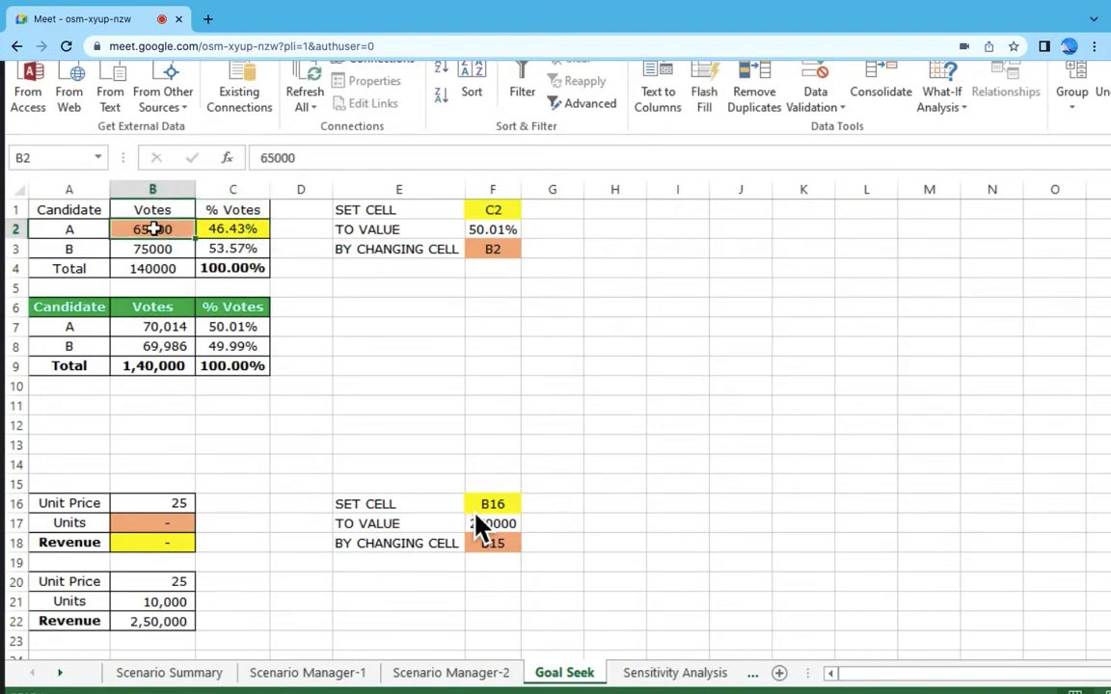
- Open Goal Seek again with C2 as the set cell and 50.01% as the target value
{"action": "left_click", "coordinate": [950, 109]}
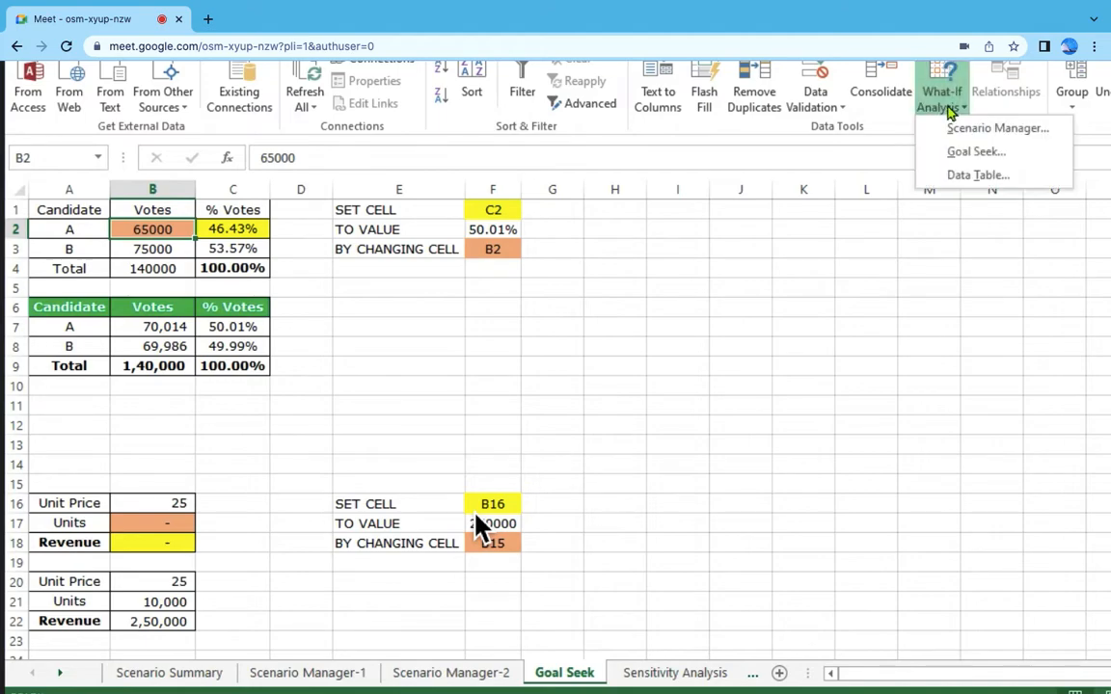
{"action": "left_click", "coordinate": [969, 154]}
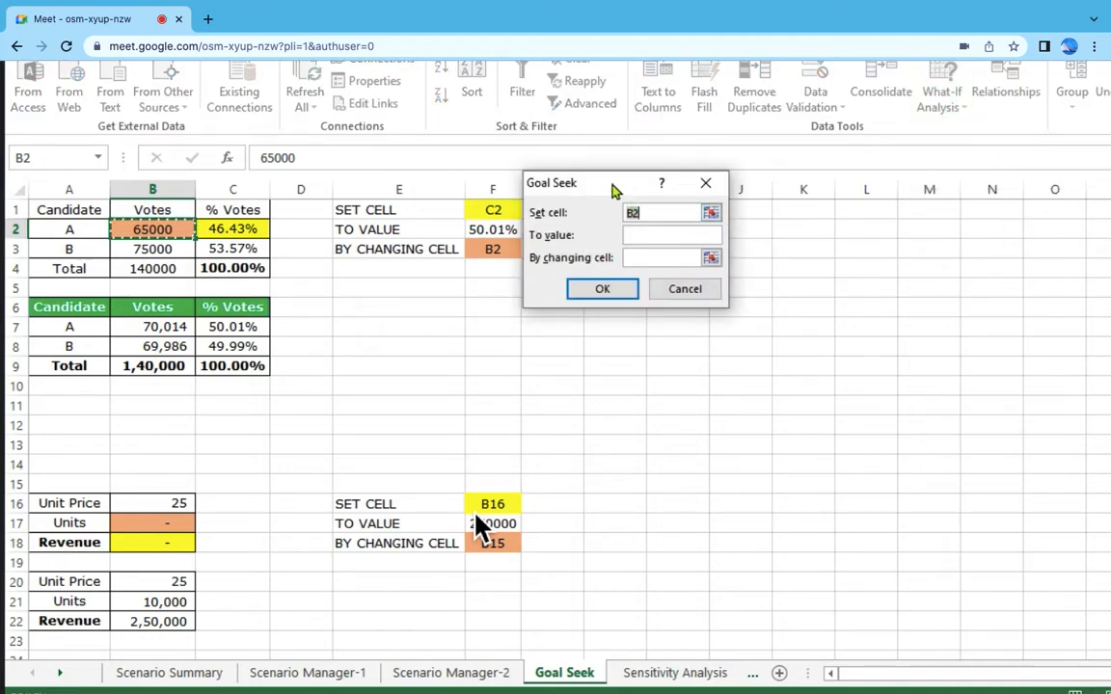
{"action": "left_click_drag", "start_coordinate": [613, 186], "coordinate": [803, 217]}
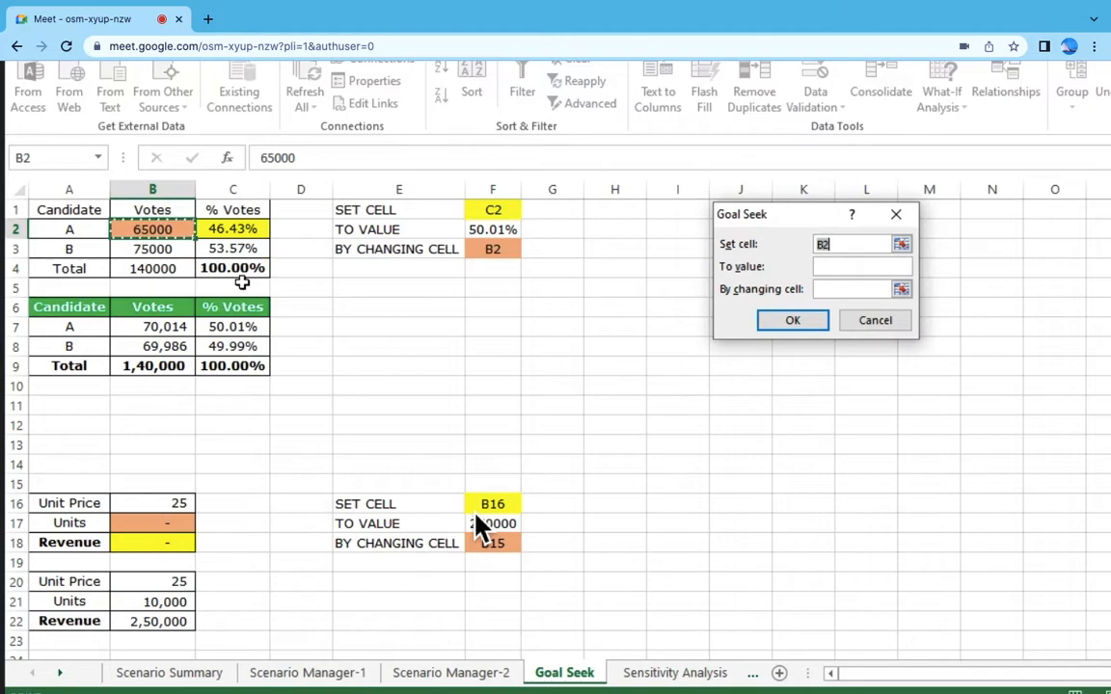
{"action": "left_click", "coordinate": [240, 228]}
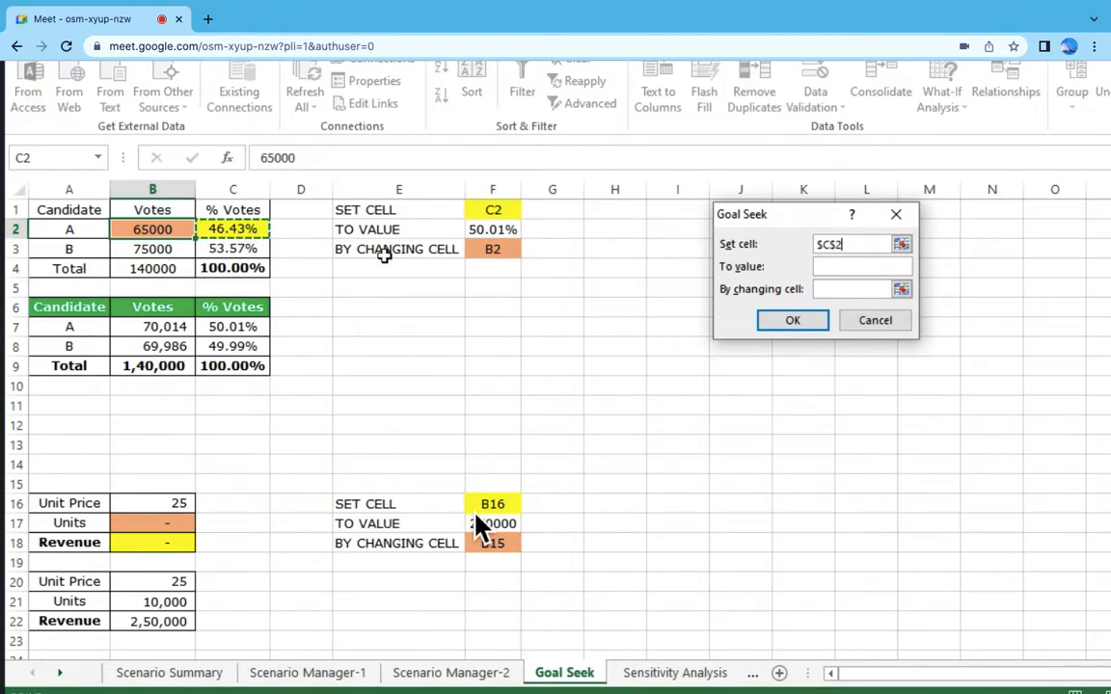
{"action": "left_click", "coordinate": [868, 268]}
{"action": "type", "text": "50.01"}
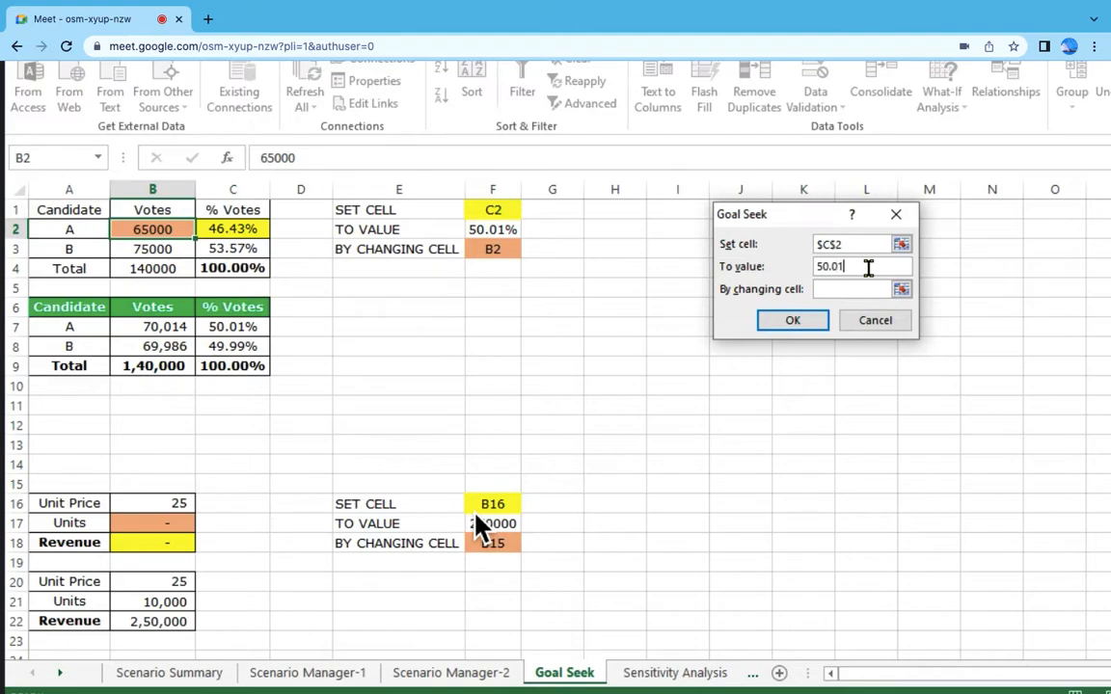
{"action": "type", "text": "%"}
- Choose B2 as the changing cell, run Goal Seek and keep its solution in the vote table
{"action": "left_click", "coordinate": [900, 290]}
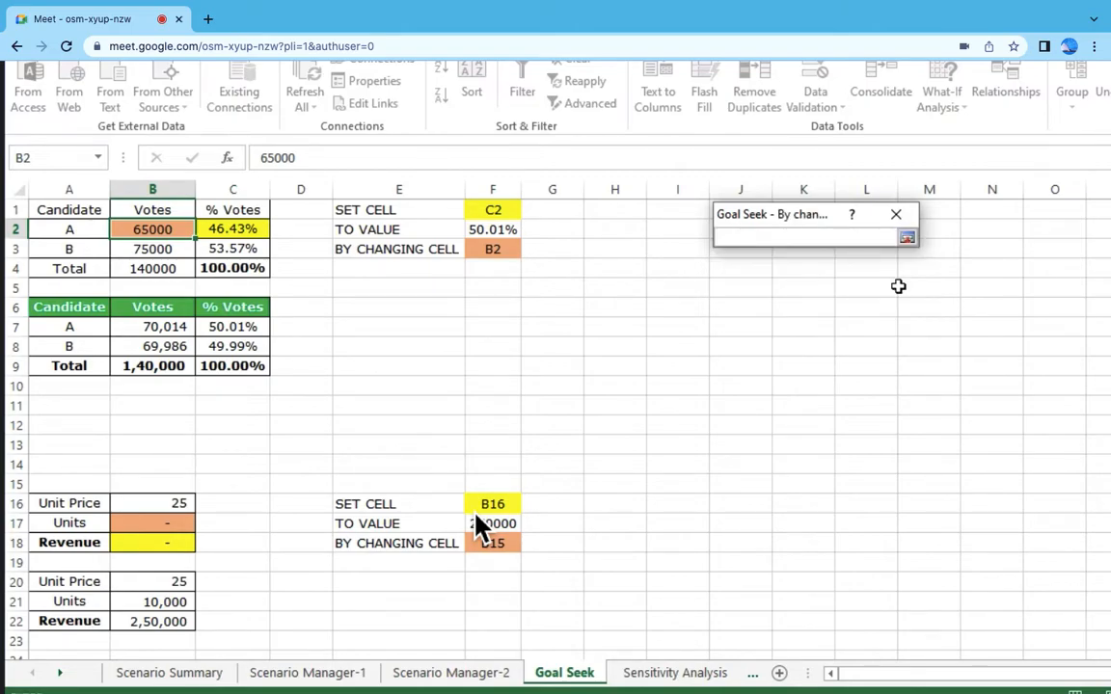
{"action": "left_click", "coordinate": [144, 227]}
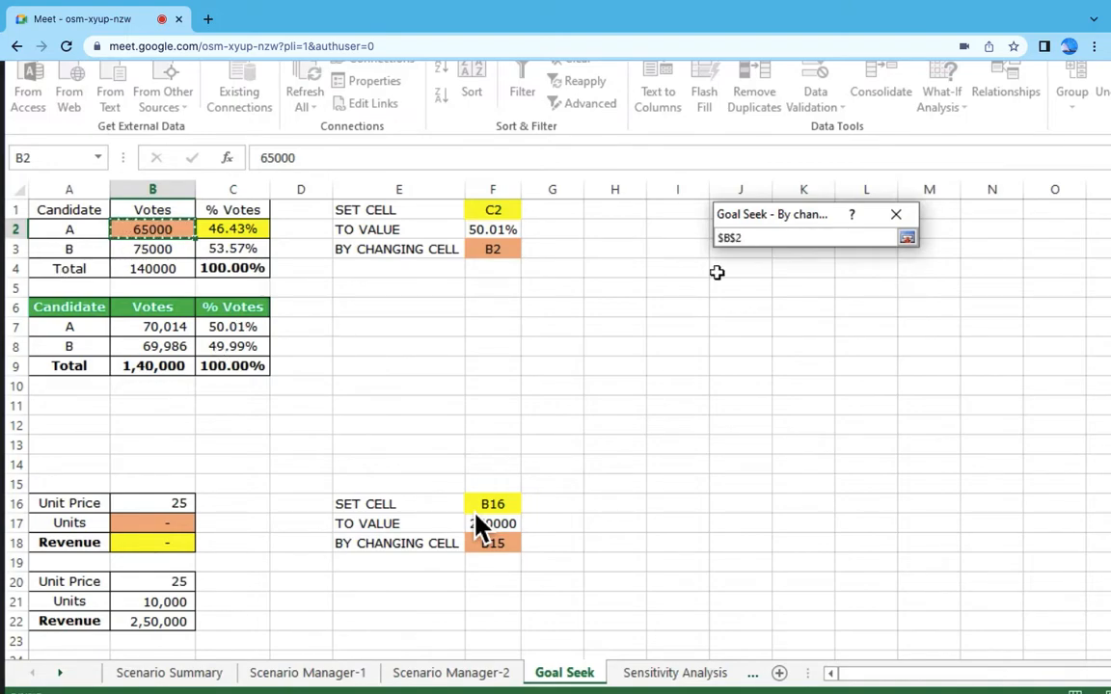
{"action": "left_click", "coordinate": [907, 240]}
{"action": "left_click", "coordinate": [796, 322]}
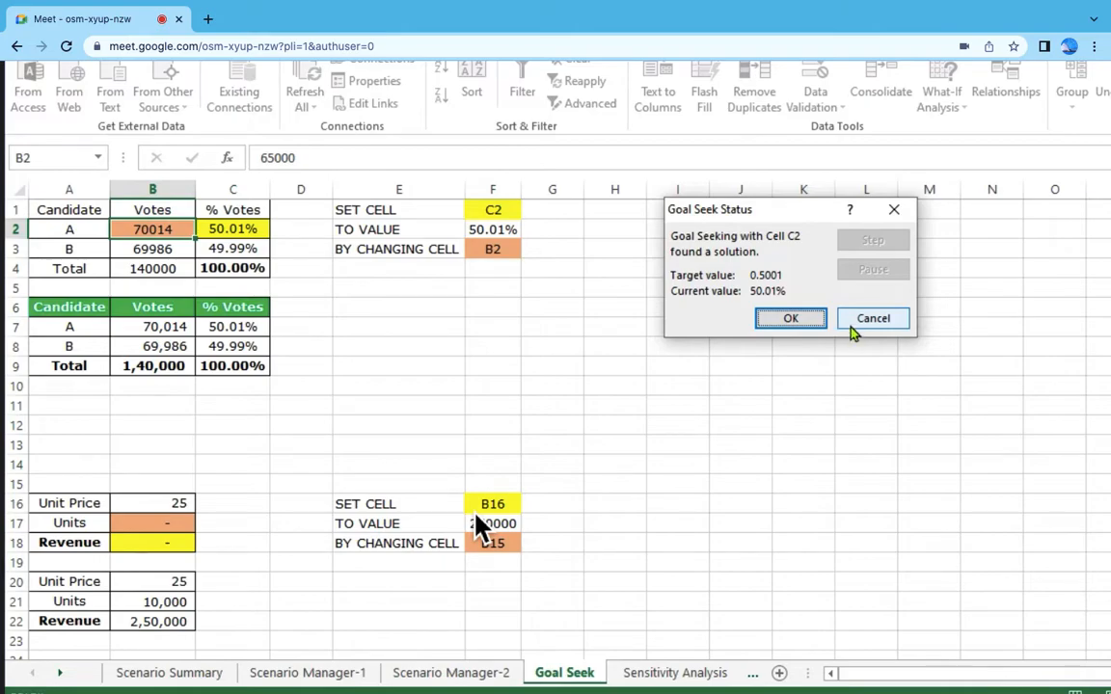
{"action": "left_click", "coordinate": [788, 323]}
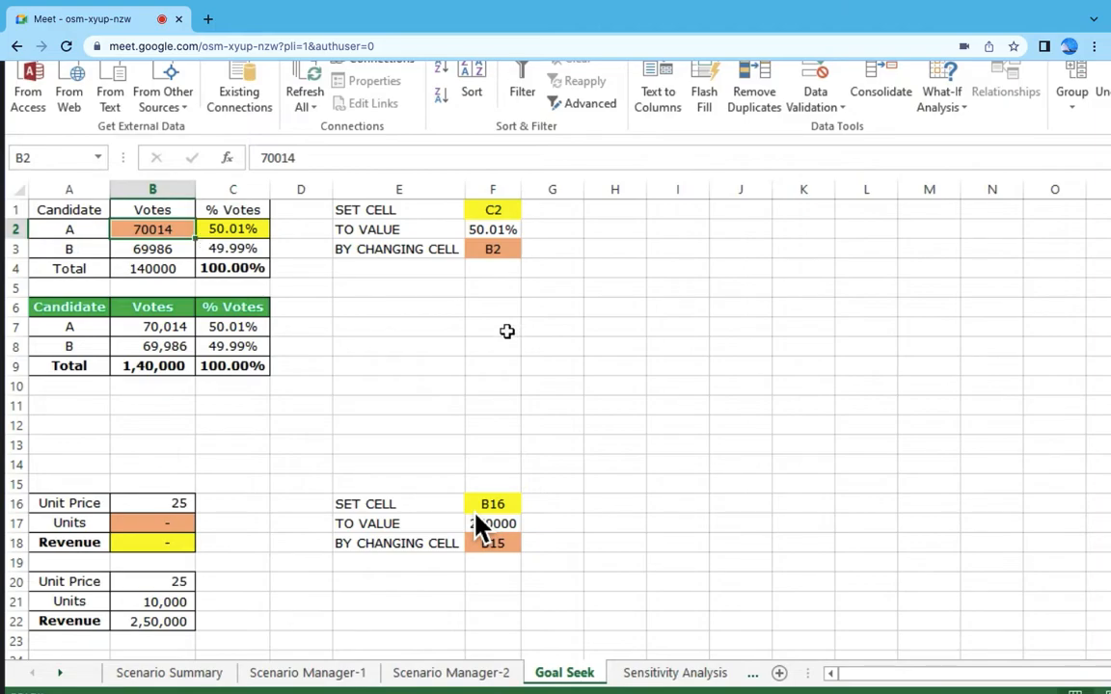
- Delete the empty rows 12 to 15 above the Unit Price, Units and Revenue table
{"action": "scroll", "coordinate": [320, 511], "scroll_direction": "down", "scroll_amount": 3}
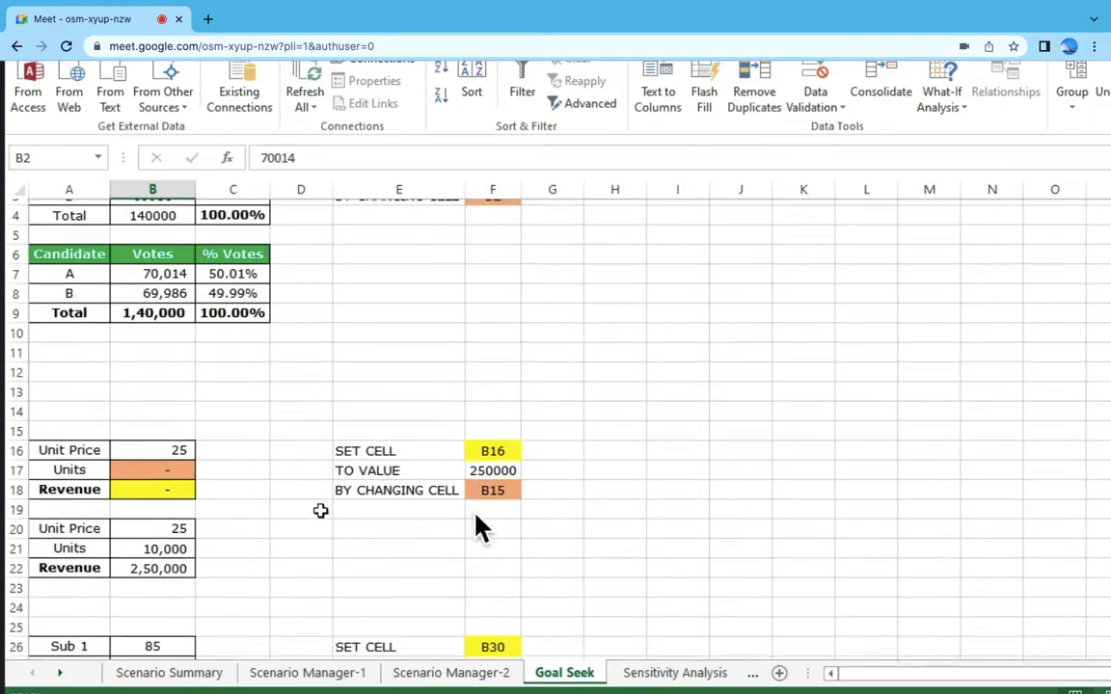
{"action": "scroll", "coordinate": [320, 510], "scroll_direction": "down", "scroll_amount": 2}
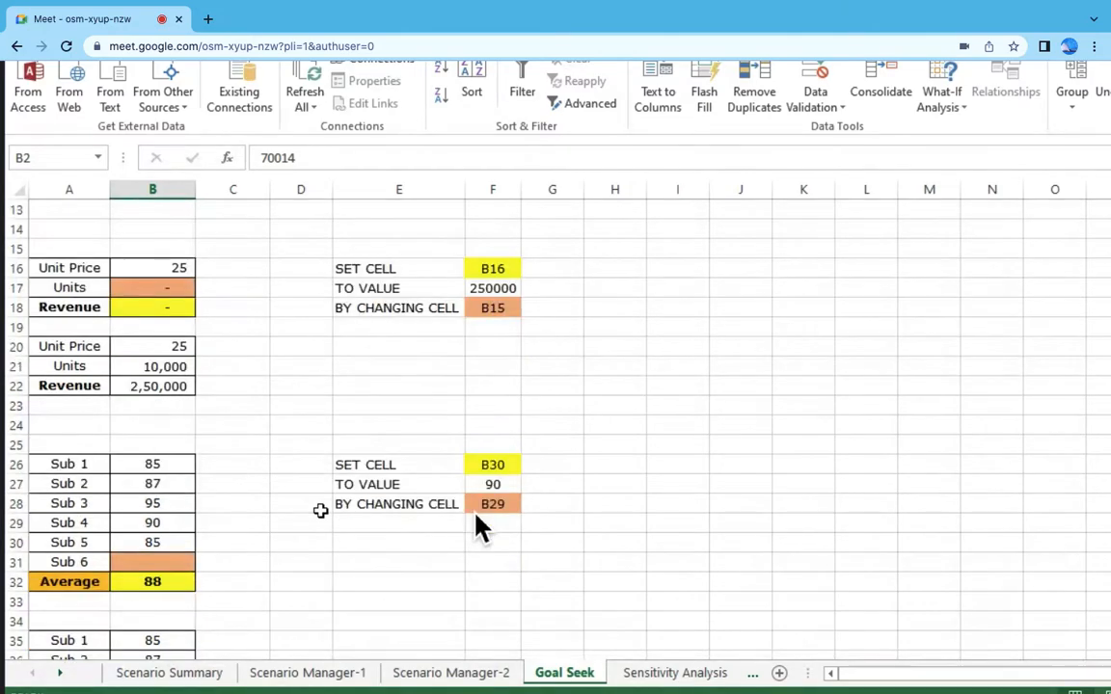
{"action": "scroll", "coordinate": [320, 510], "scroll_direction": "up", "scroll_amount": 1}
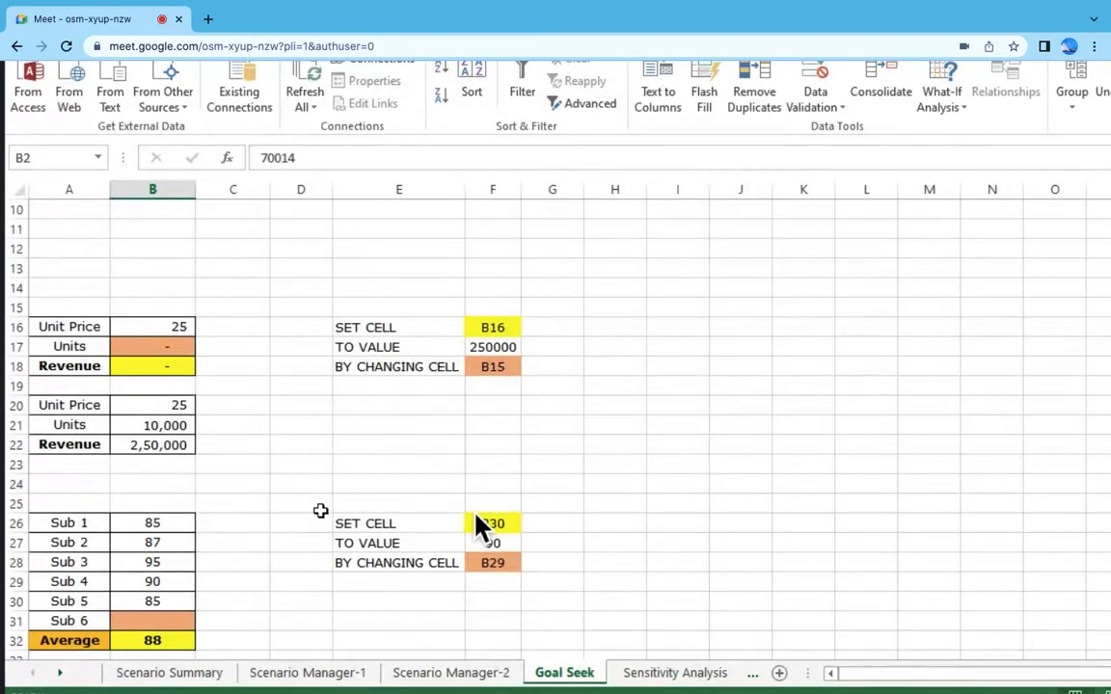
{"action": "left_click_drag", "start_coordinate": [16, 249], "coordinate": [21, 308]}
{"action": "right_click", "coordinate": [21, 307]}
{"action": "key", "text": "ctrl+minus"}
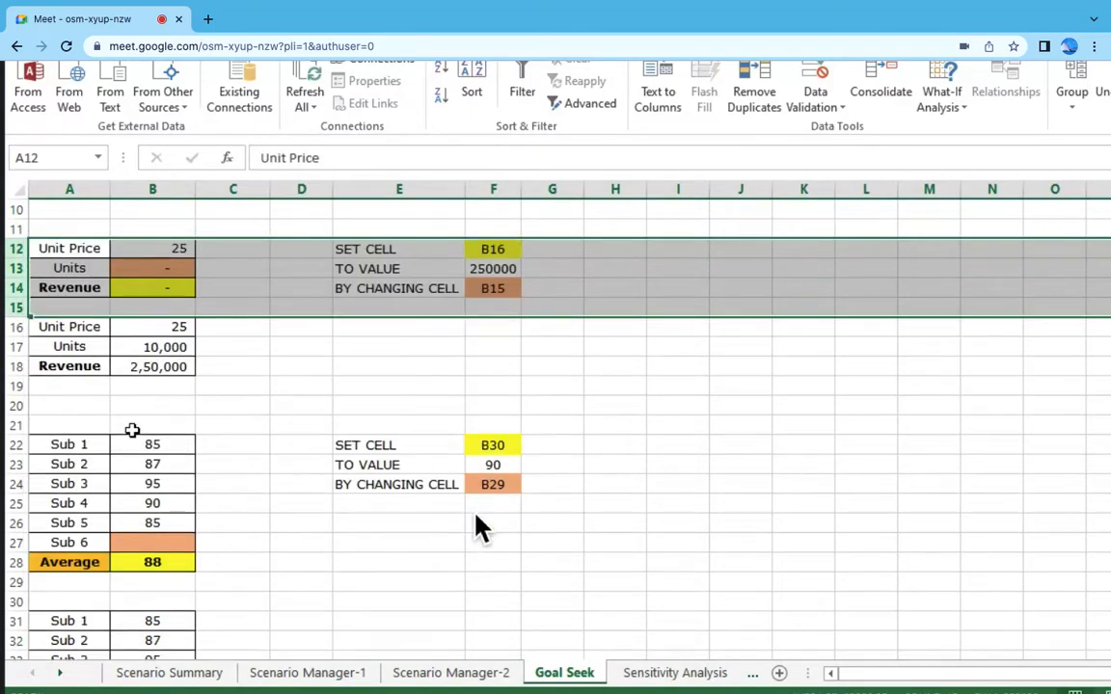
{"action": "left_click", "coordinate": [229, 384]}
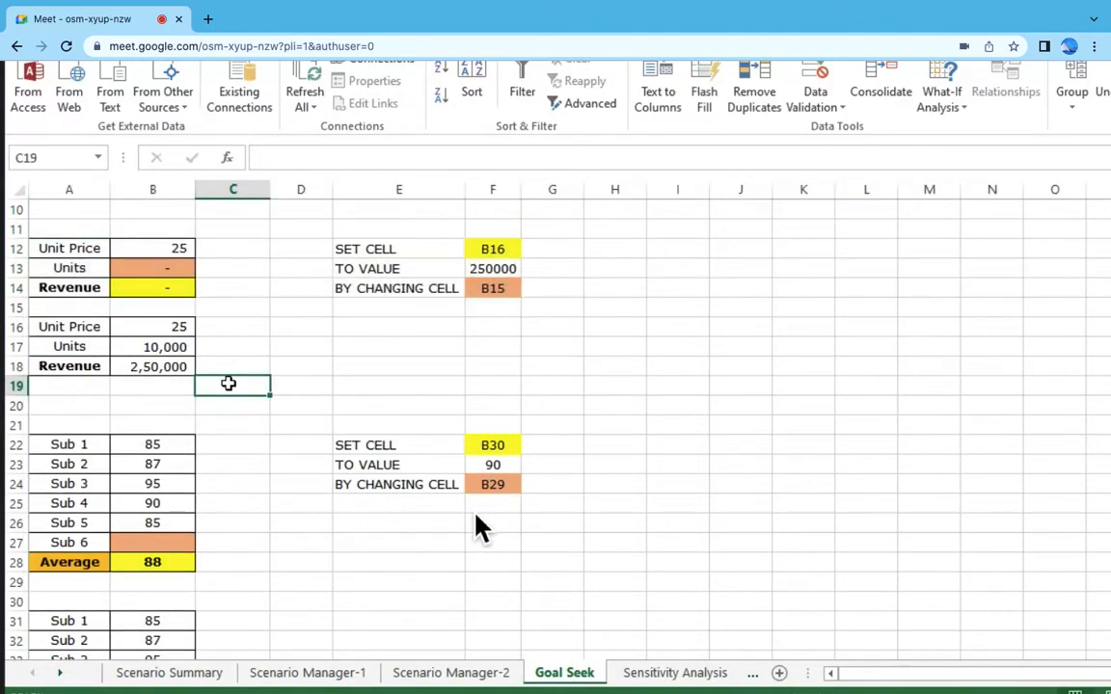
- Review the unit price, units and revenue formula in B12:B14, and the revenue target in F13
{"action": "left_click", "coordinate": [85, 255]}
{"action": "left_click", "coordinate": [143, 254]}
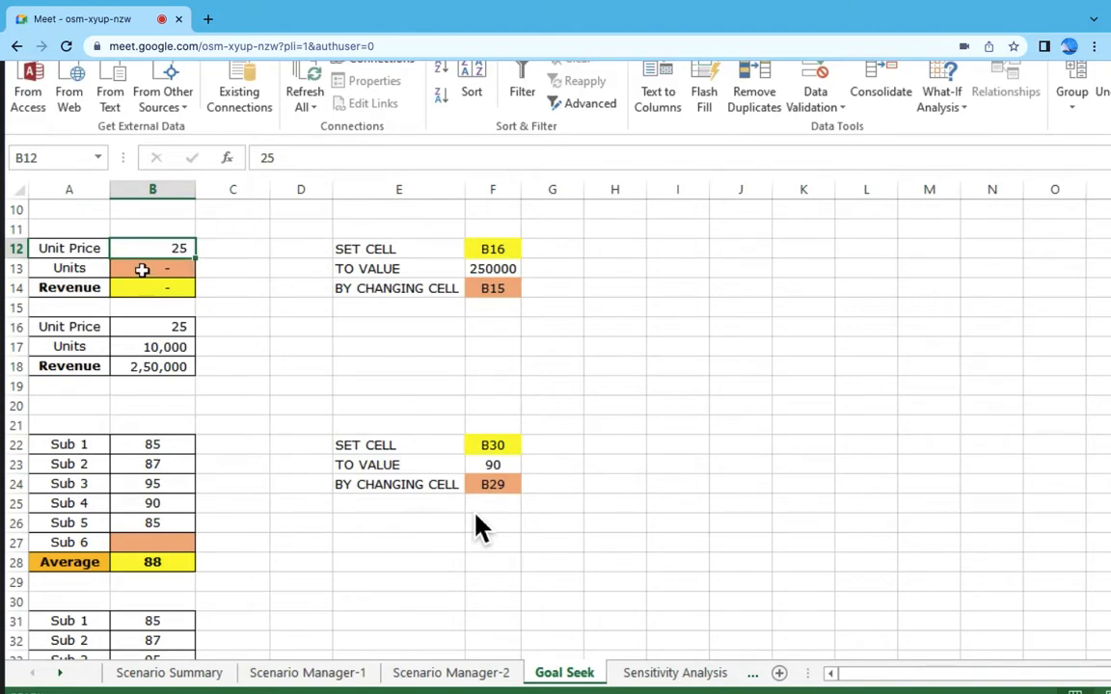
{"action": "left_click", "coordinate": [144, 268]}
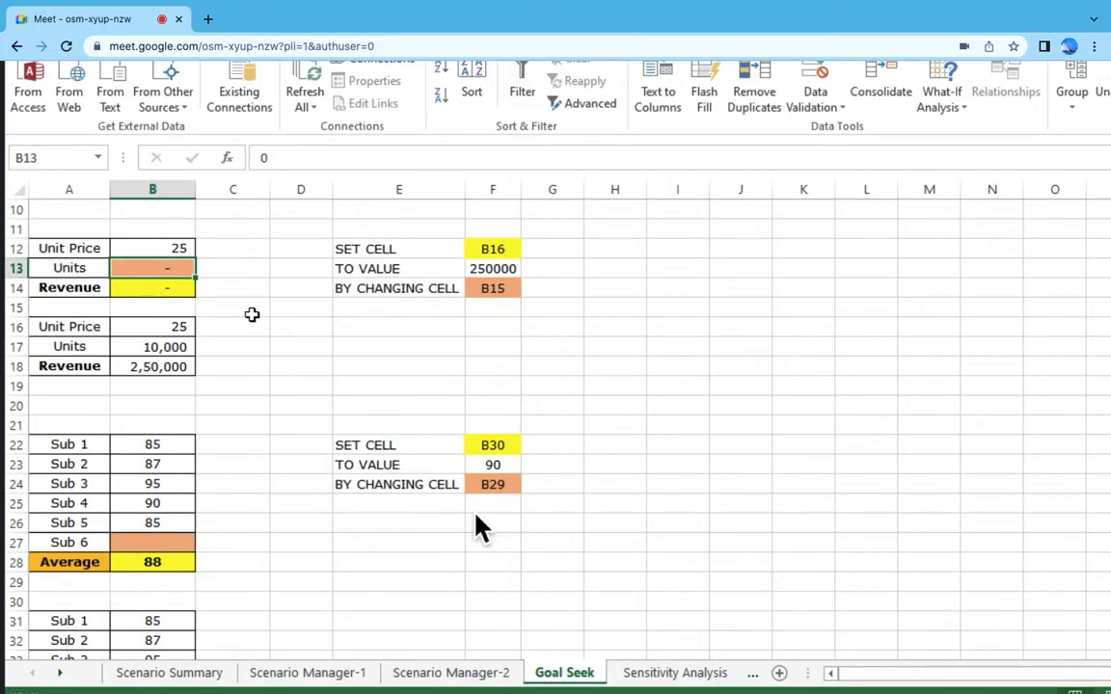
{"action": "left_click", "coordinate": [151, 293]}
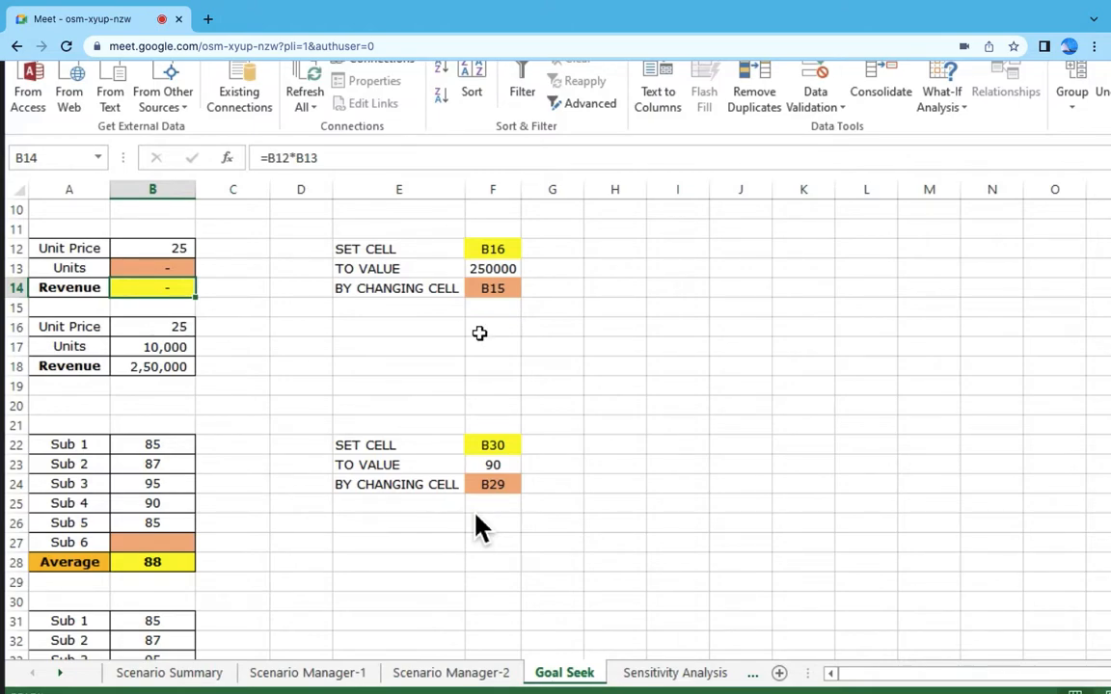
{"action": "left_click", "coordinate": [502, 271]}
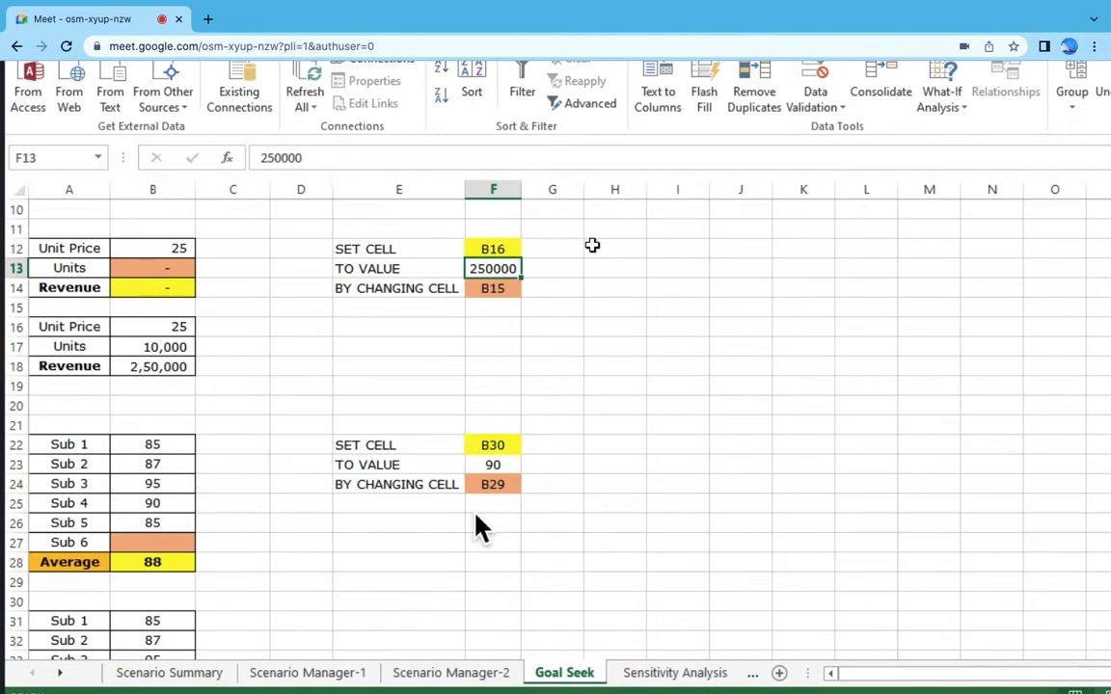
- Open Goal Seek with the revenue cell B14 as the set cell and 250000 as the target value
{"action": "left_click", "coordinate": [942, 96]}
{"action": "left_click", "coordinate": [993, 152]}
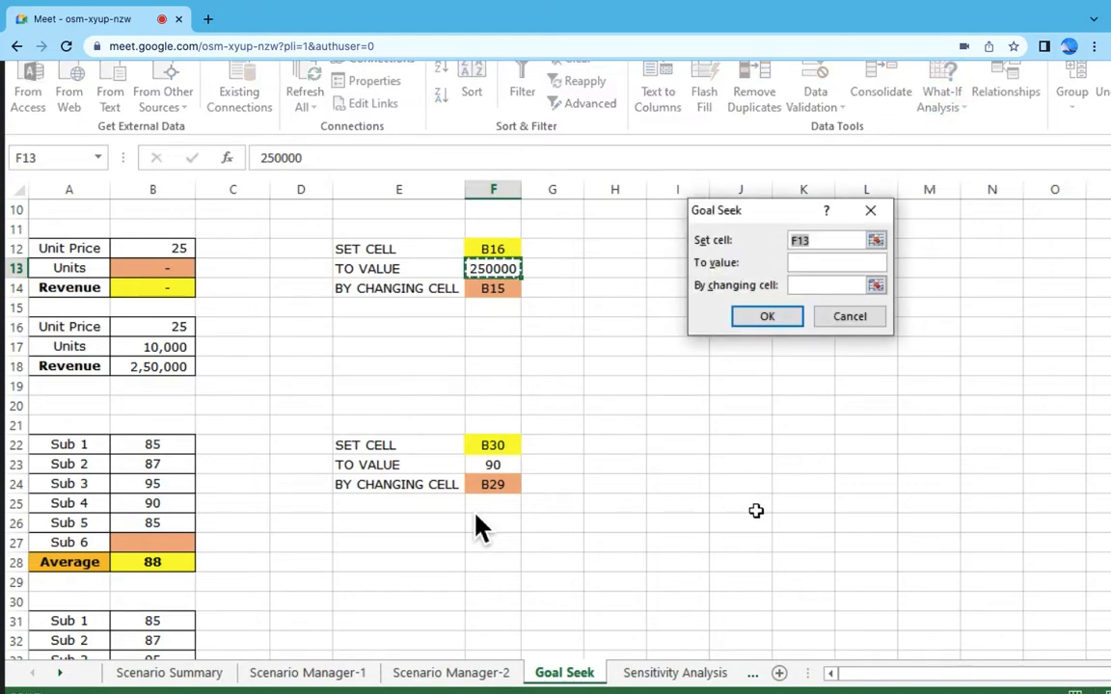
{"action": "left_click", "coordinate": [880, 243]}
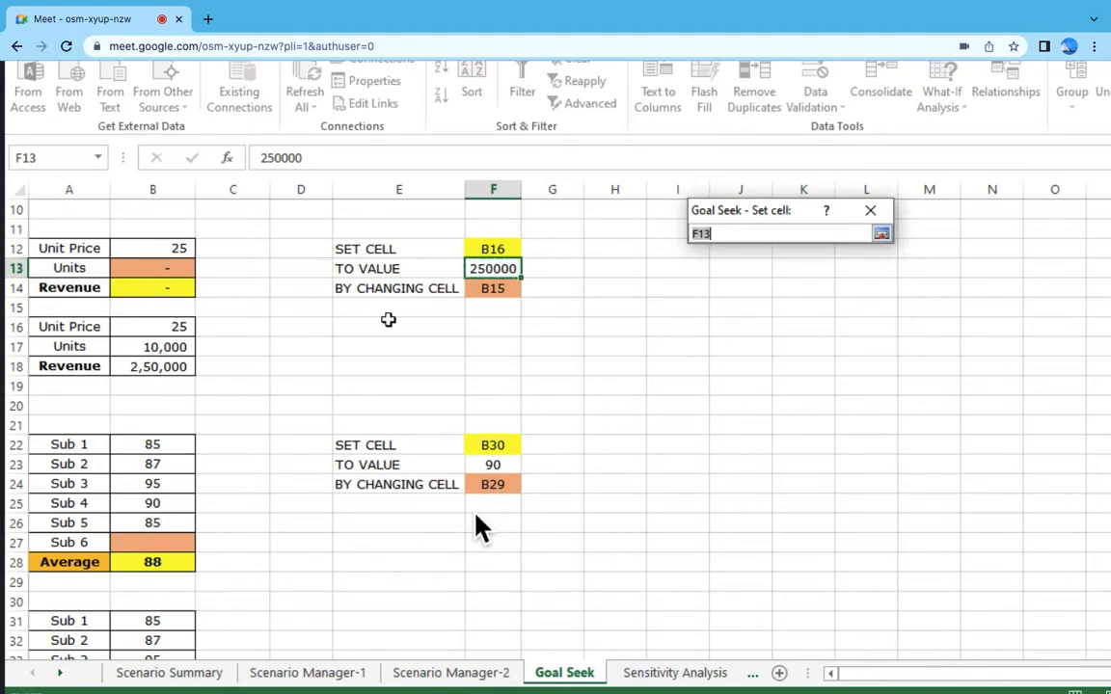
{"action": "left_click", "coordinate": [168, 287]}
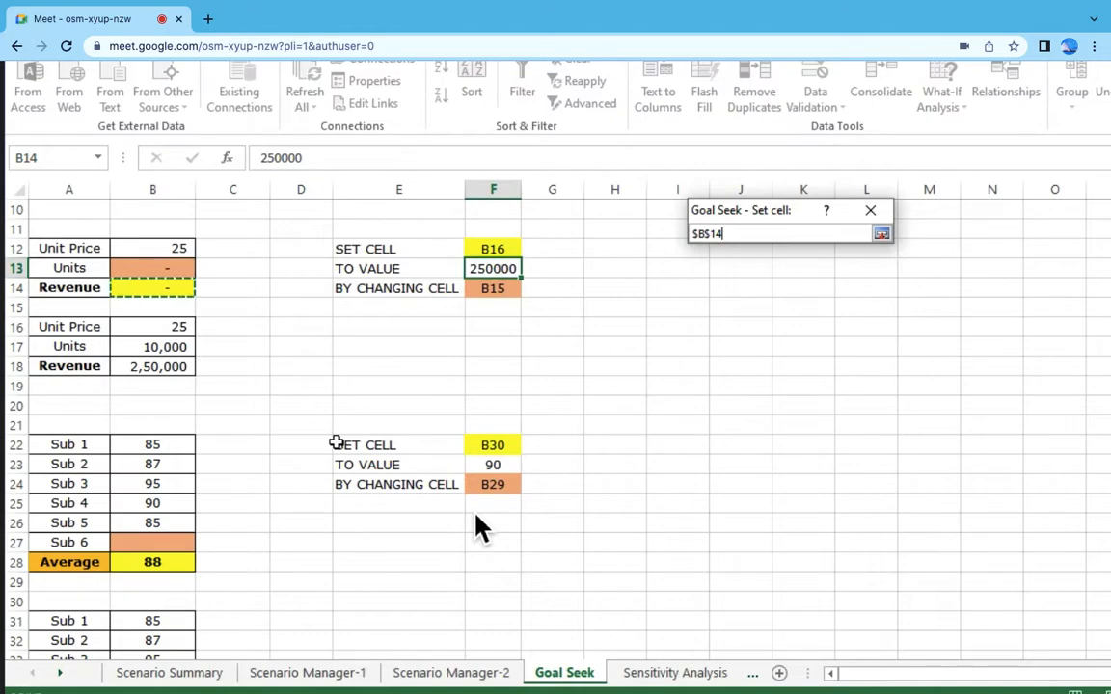
{"action": "left_click", "coordinate": [881, 233]}
{"action": "left_click", "coordinate": [826, 261]}
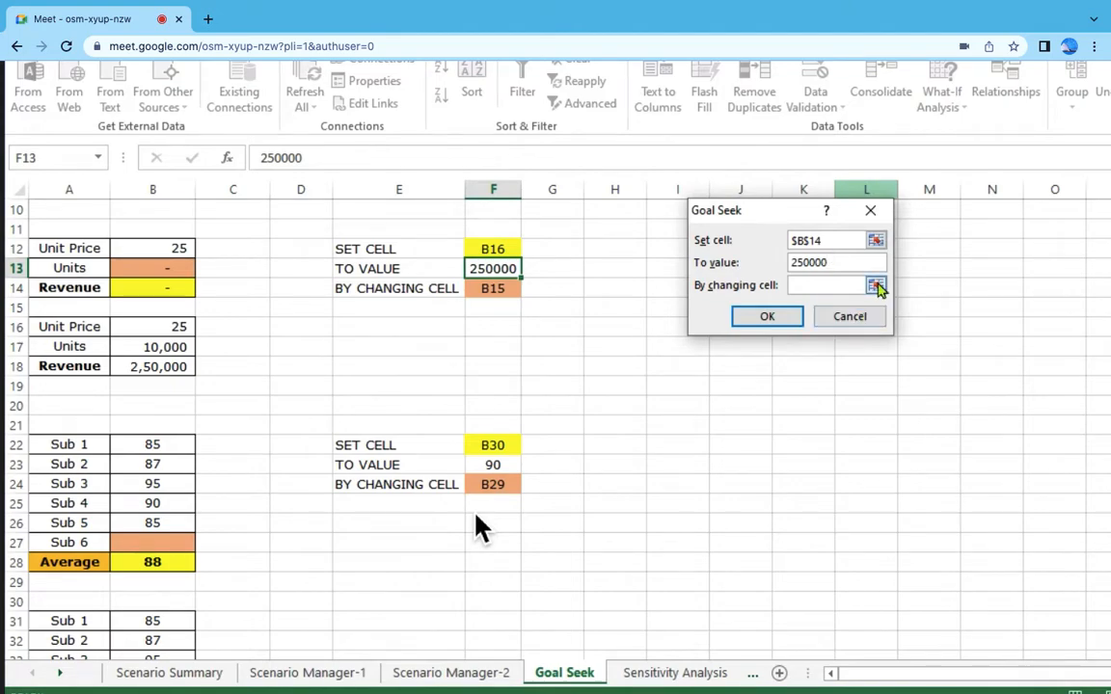
- Choose the units cell B13 as the changing cell, run Goal Seek and keep its solution
{"action": "left_click", "coordinate": [877, 287]}
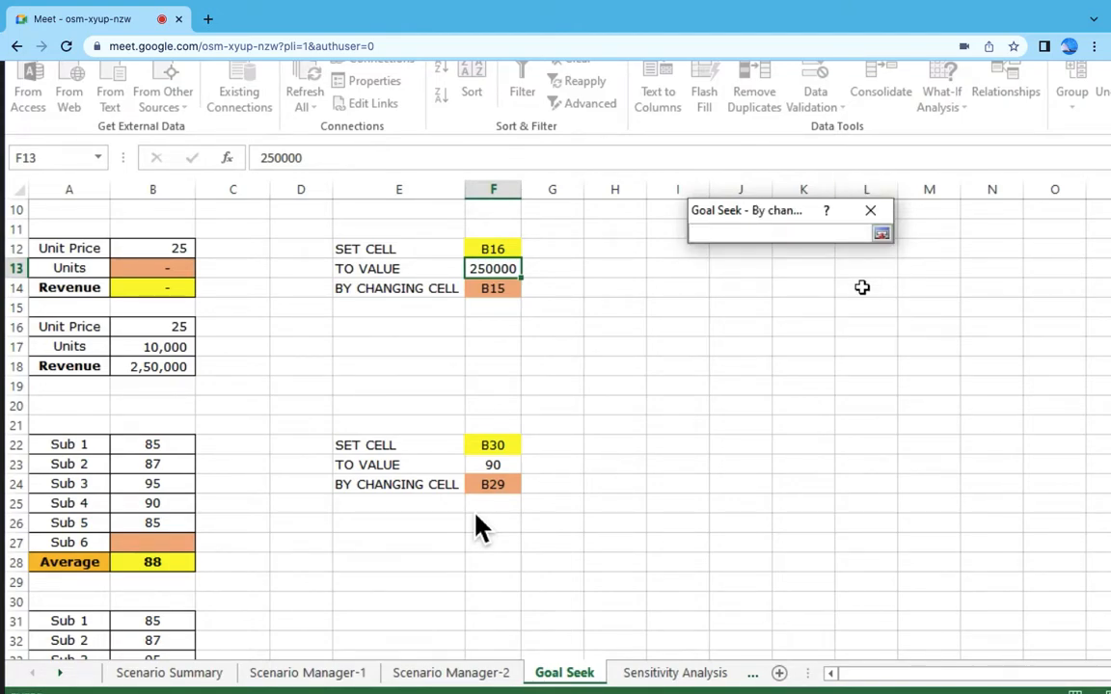
{"action": "left_click", "coordinate": [156, 266]}
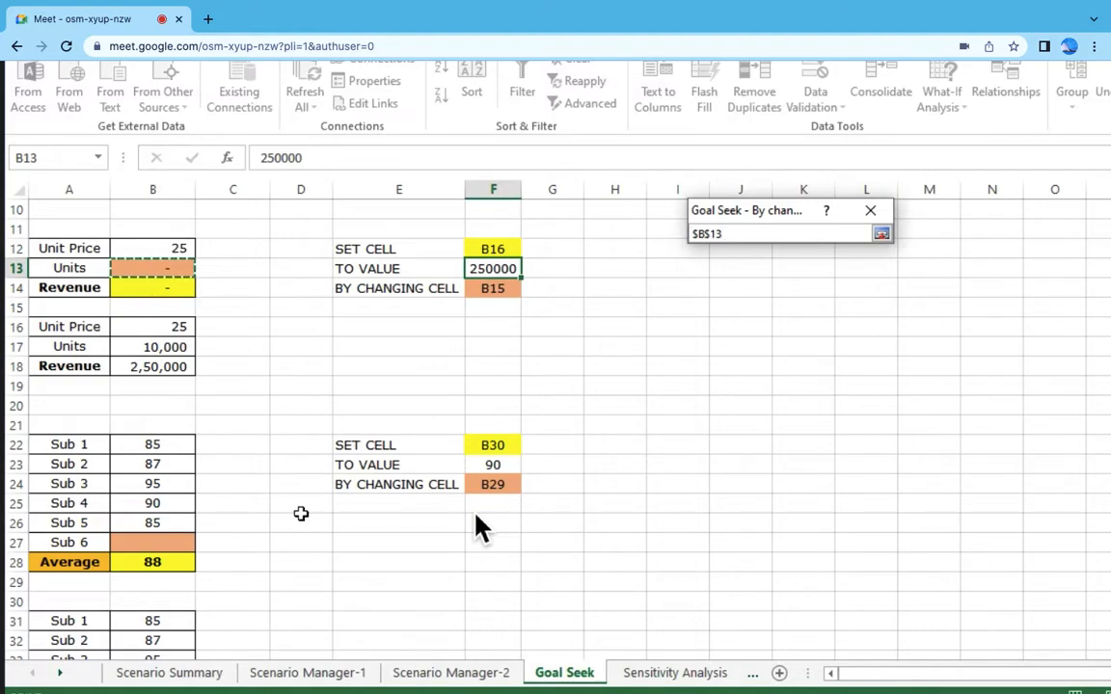
{"action": "key", "text": "Return"}
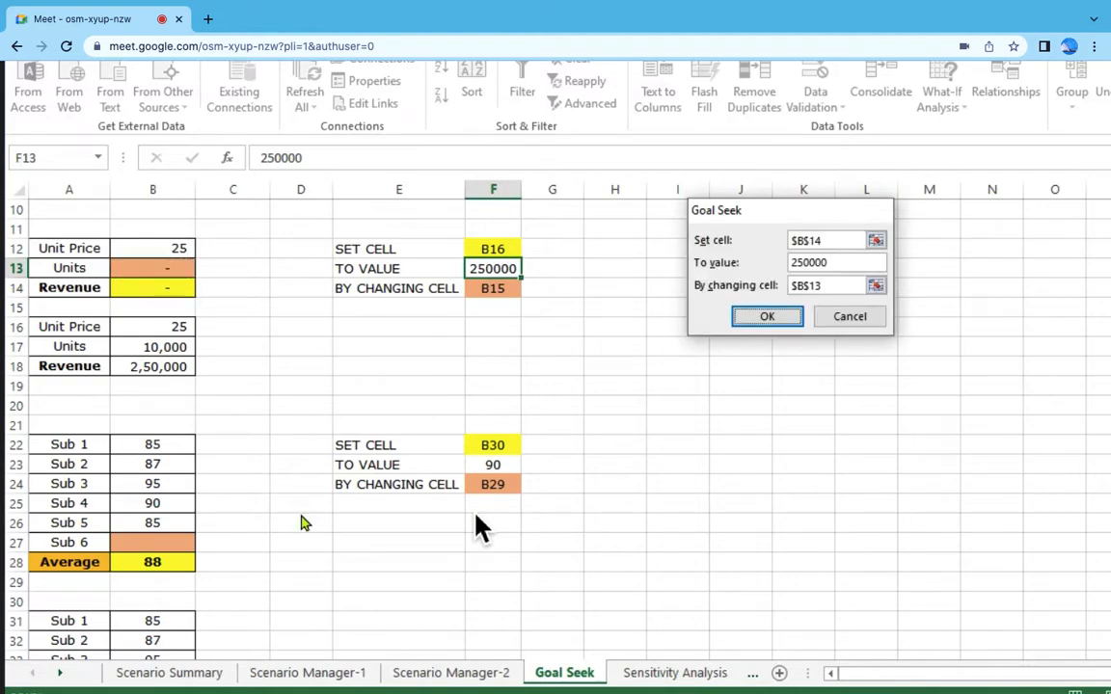
{"action": "key", "text": "Return"}
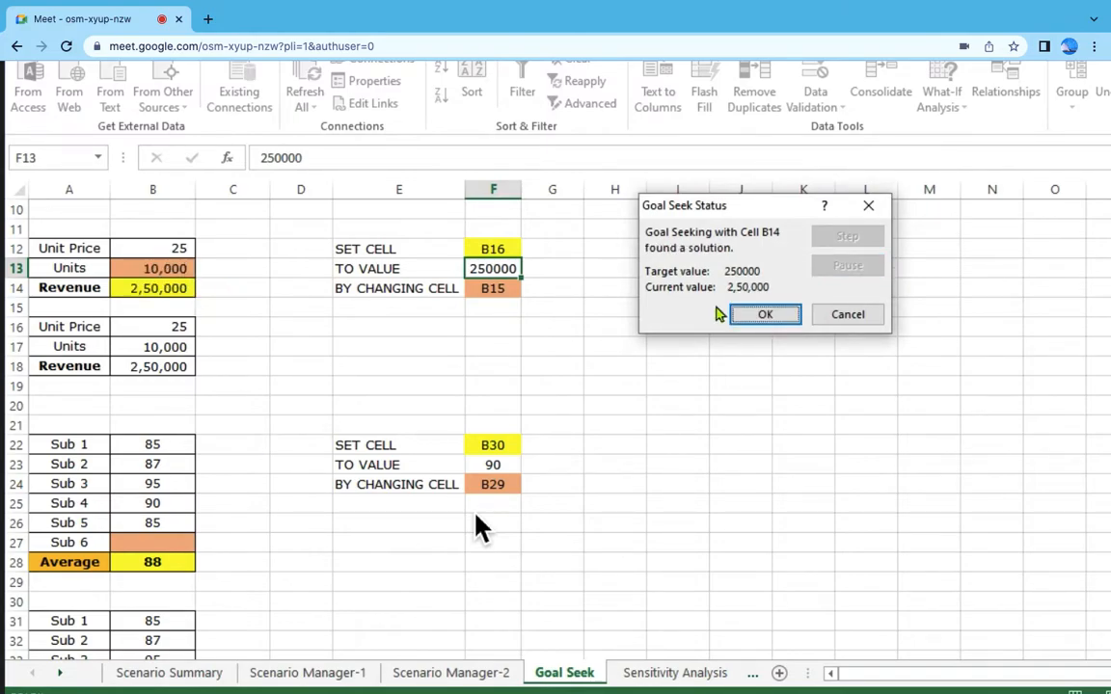
{"action": "left_click", "coordinate": [776, 316]}
{"action": "left_click", "coordinate": [165, 270]}
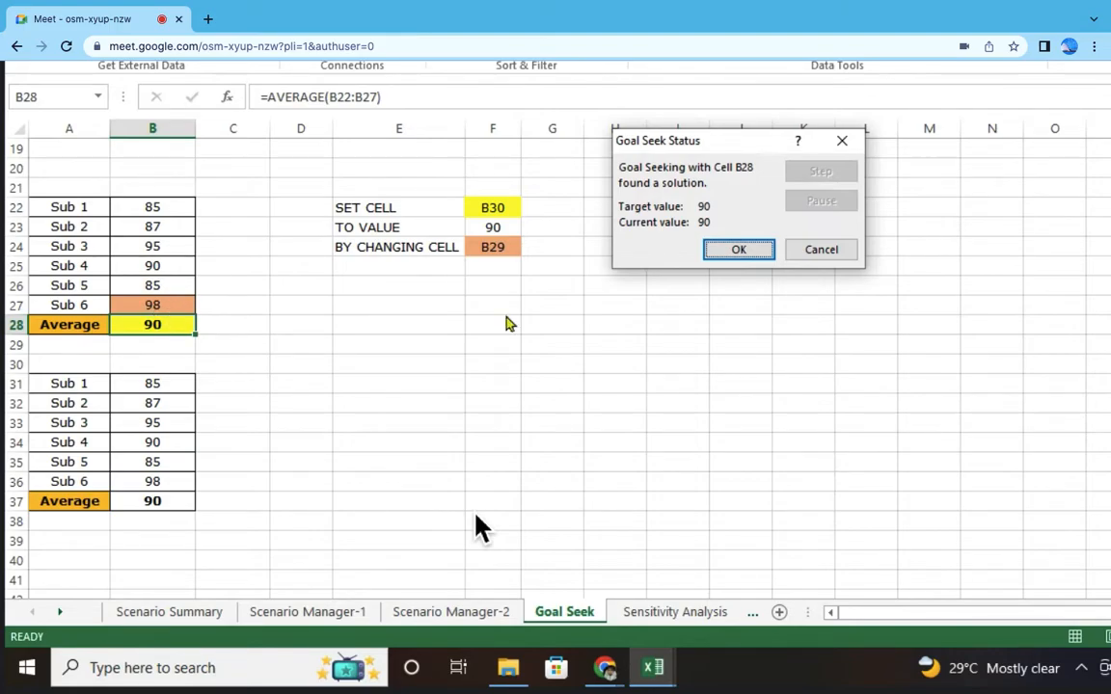
- Accept the Goal Seek solution for the subject average in B28 with its target value of 90
{"action": "left_click", "coordinate": [719, 249]}
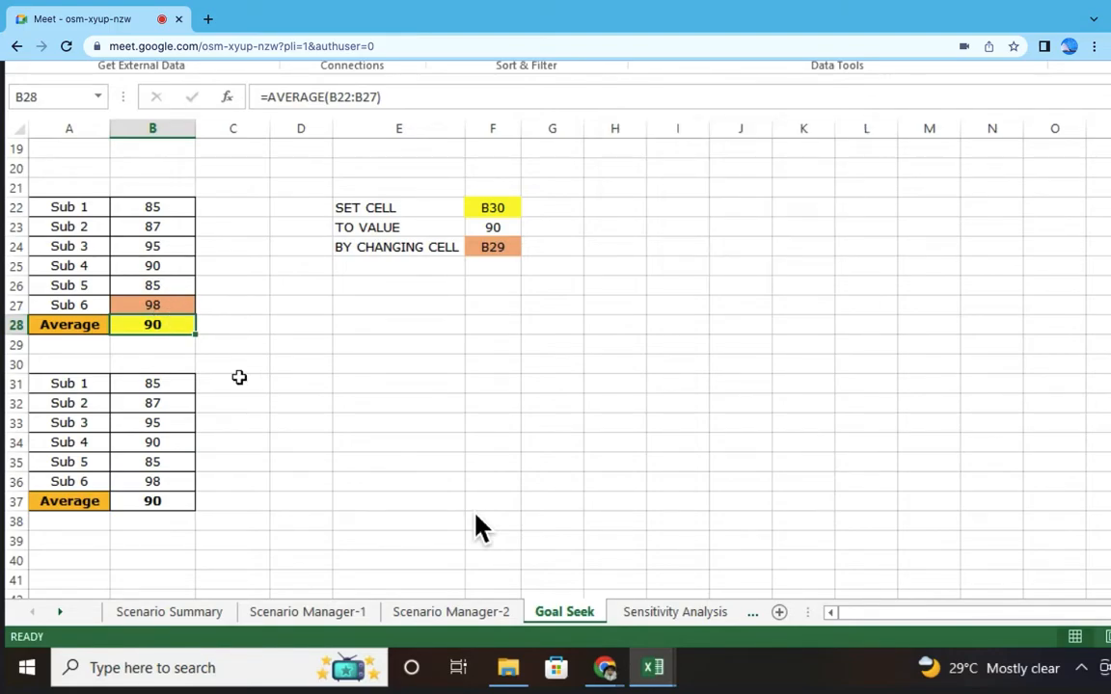
{"action": "scroll", "coordinate": [475, 514], "scroll_direction": "up", "scroll_amount": 1}
{"action": "scroll", "coordinate": [475, 515], "scroll_direction": "down", "scroll_amount": 5}
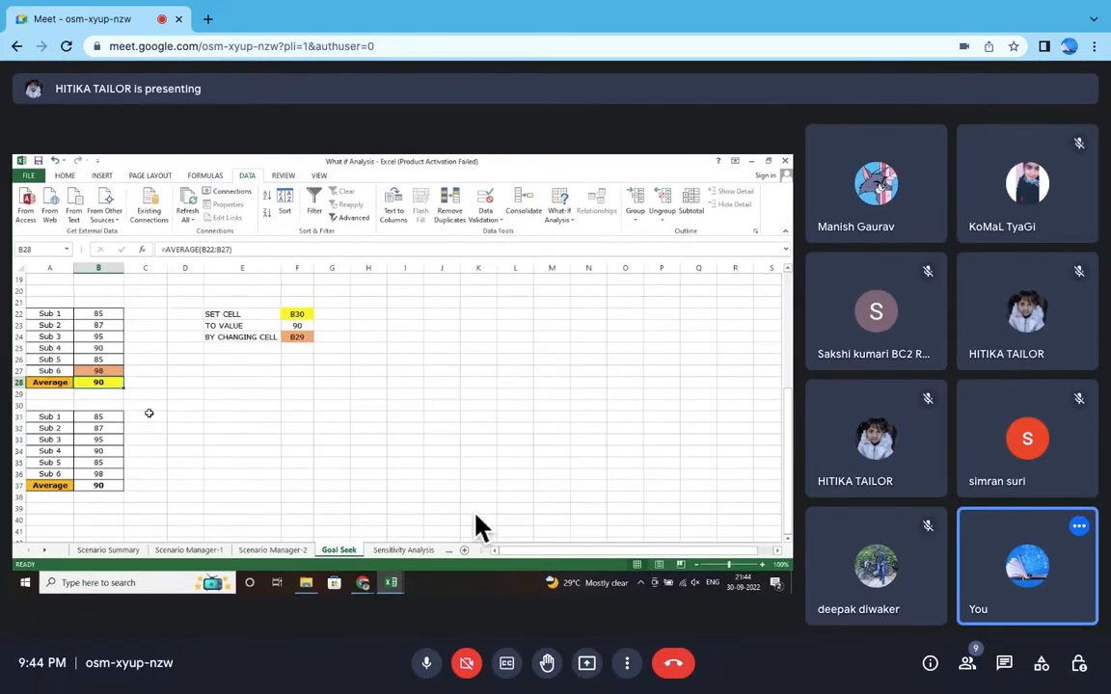
- Turn the meeting camera on briefly and switch it off again
{"action": "left_click", "coordinate": [468, 664]}
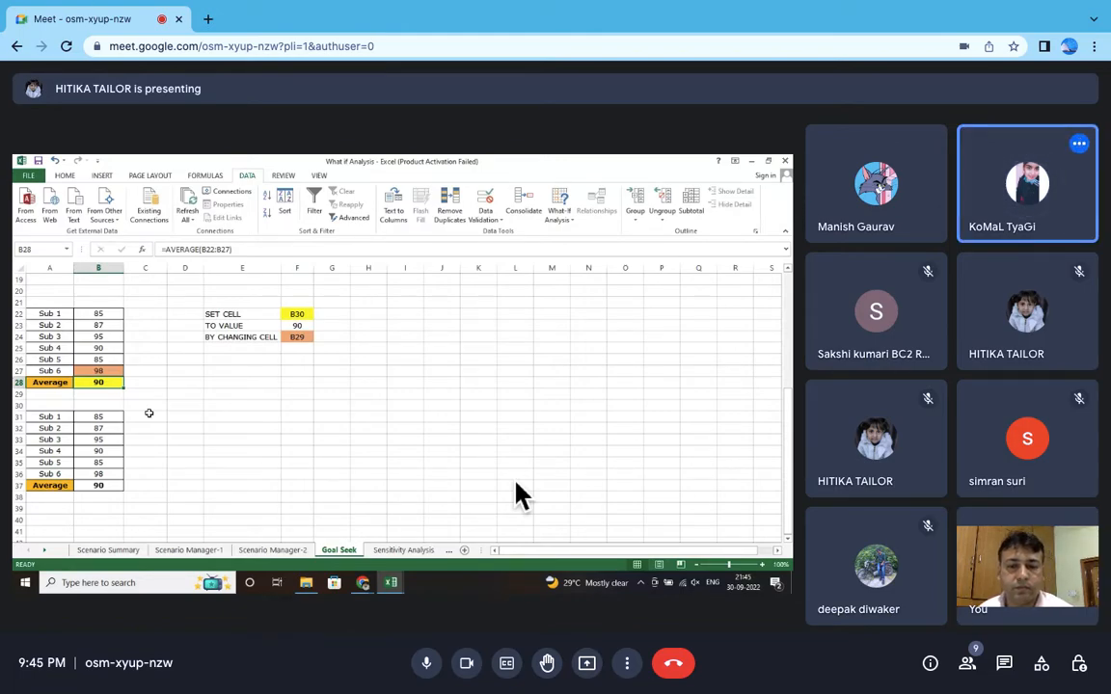
{"action": "left_click", "coordinate": [468, 665]}
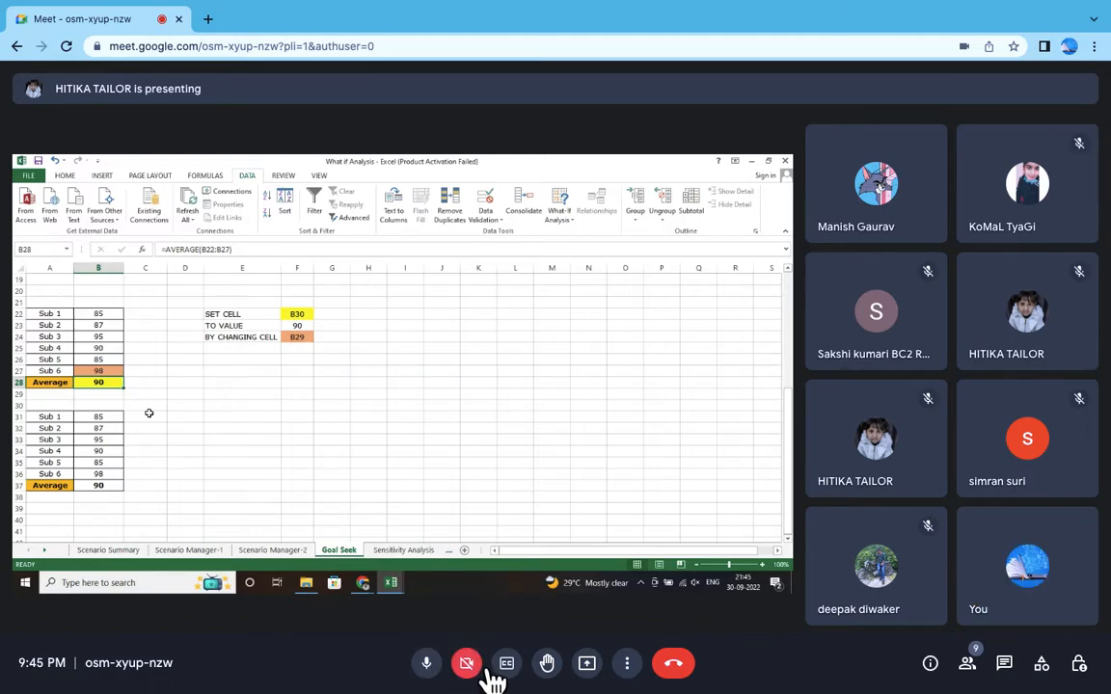
- Switch to the DATA in Excel workbook
{"action": "scroll", "coordinate": [432, 448], "scroll_direction": "up", "scroll_amount": 5}
{"action": "scroll", "coordinate": [432, 448], "scroll_direction": "left", "scroll_amount": 3}
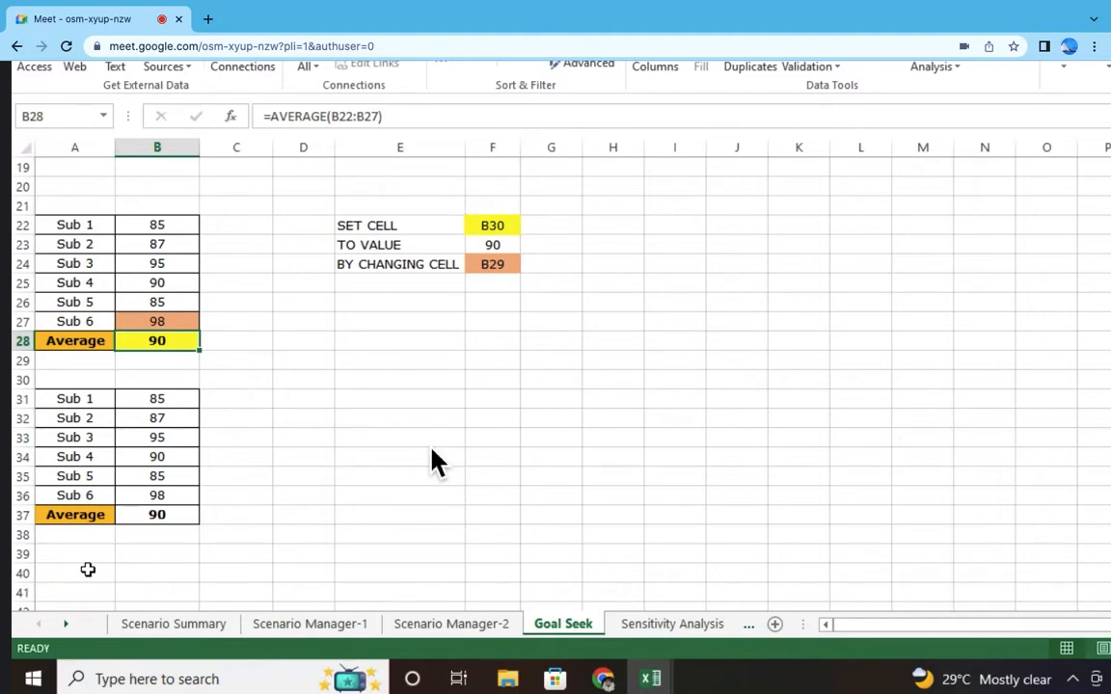
{"action": "mouse_move", "coordinate": [650, 678]}
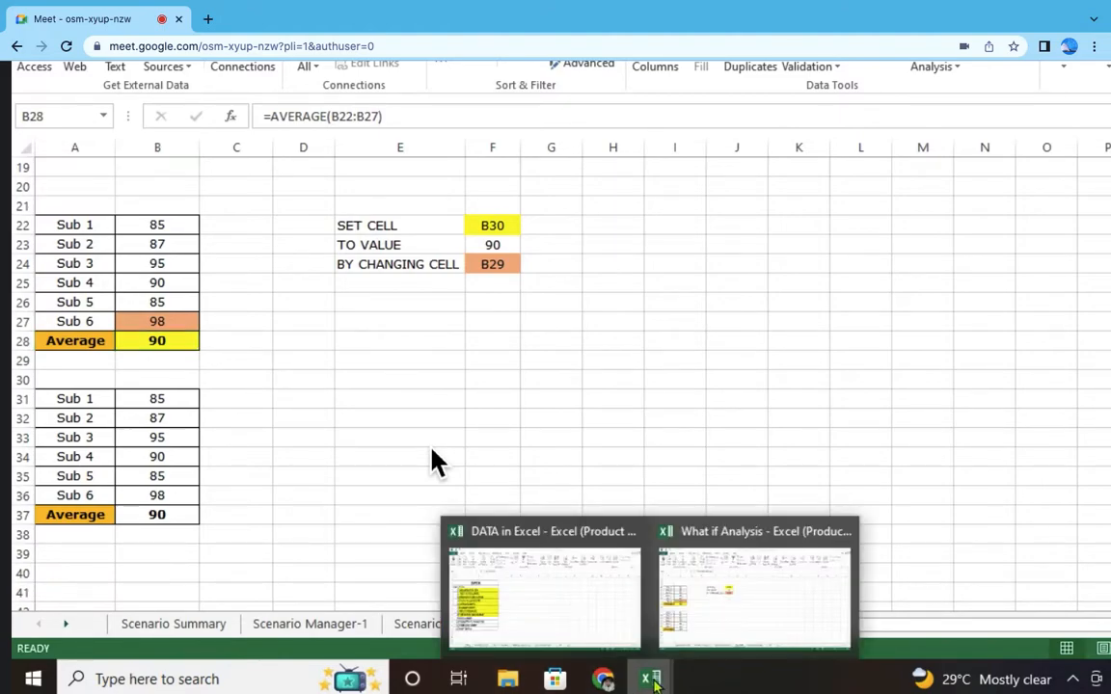
{"action": "left_click", "coordinate": [622, 622]}
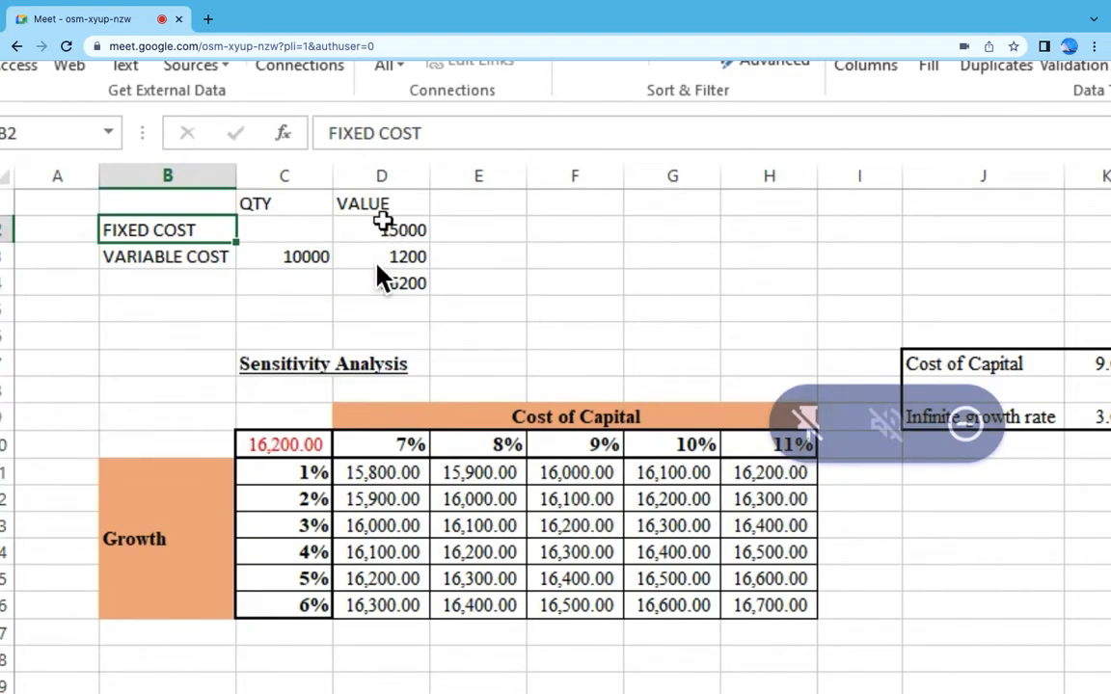
- Review the fixed and variable cost entries and set the variable cost quantity in C3 to 1000
{"action": "left_click", "coordinate": [383, 224]}
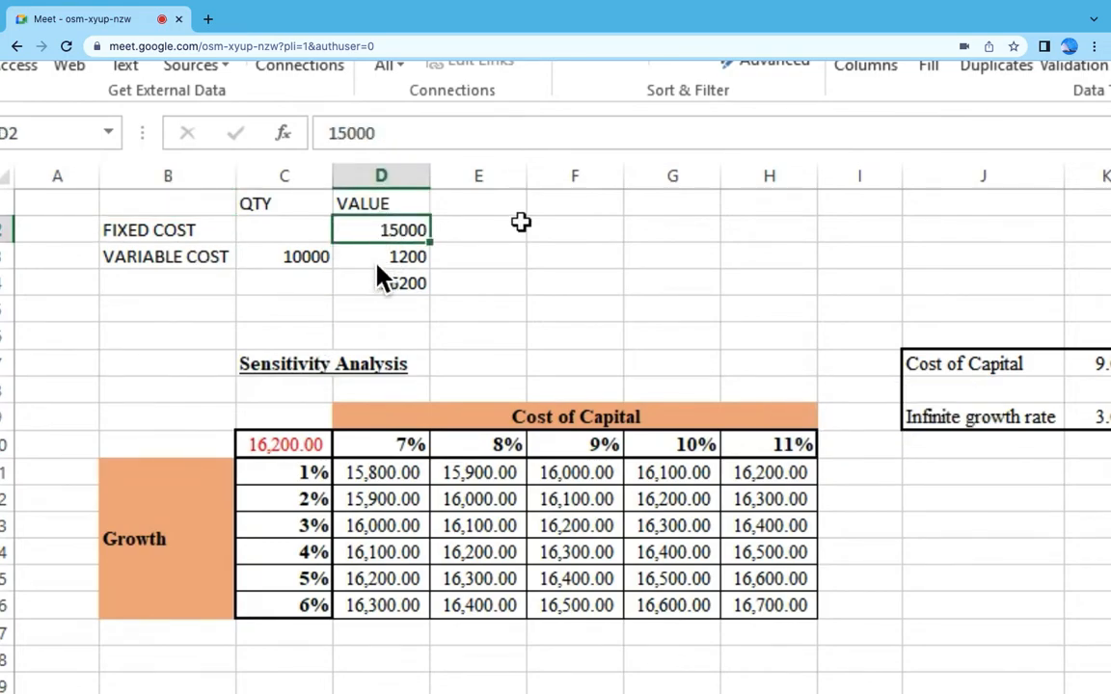
{"action": "left_click", "coordinate": [160, 256]}
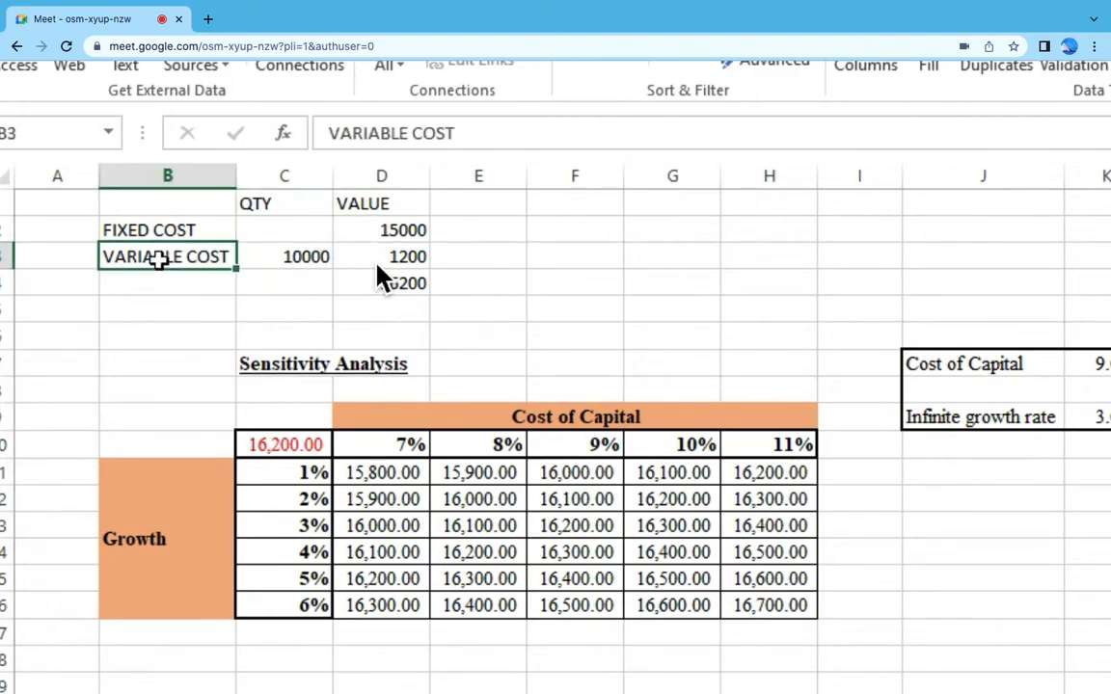
{"action": "left_click", "coordinate": [293, 256]}
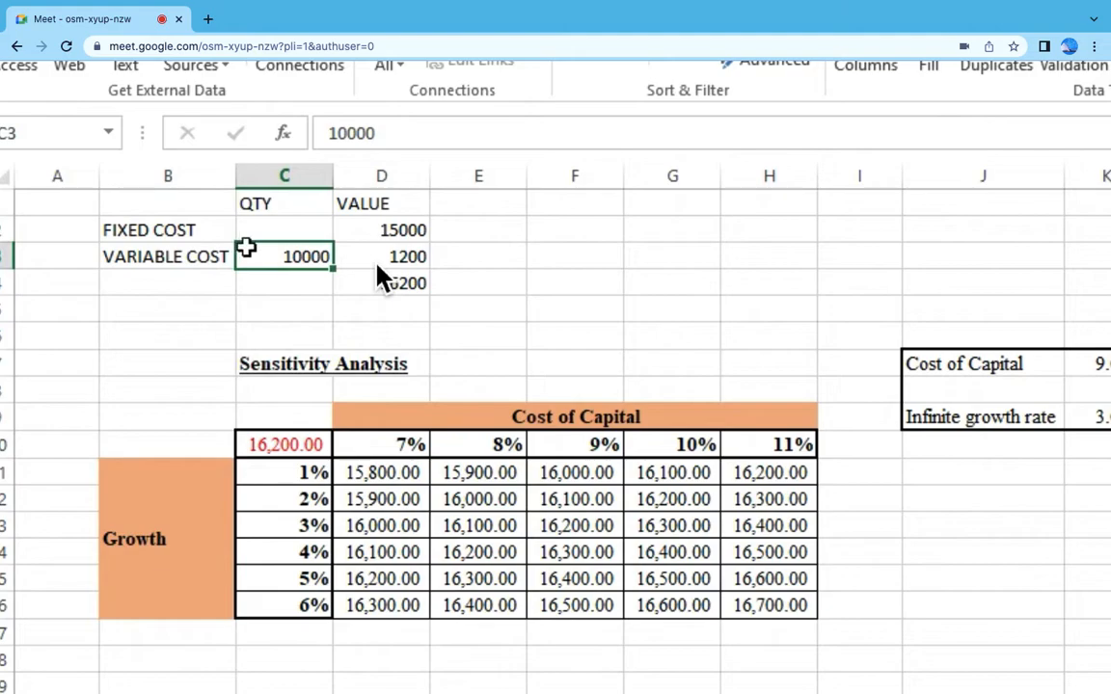
{"action": "type", "text": "1000"}
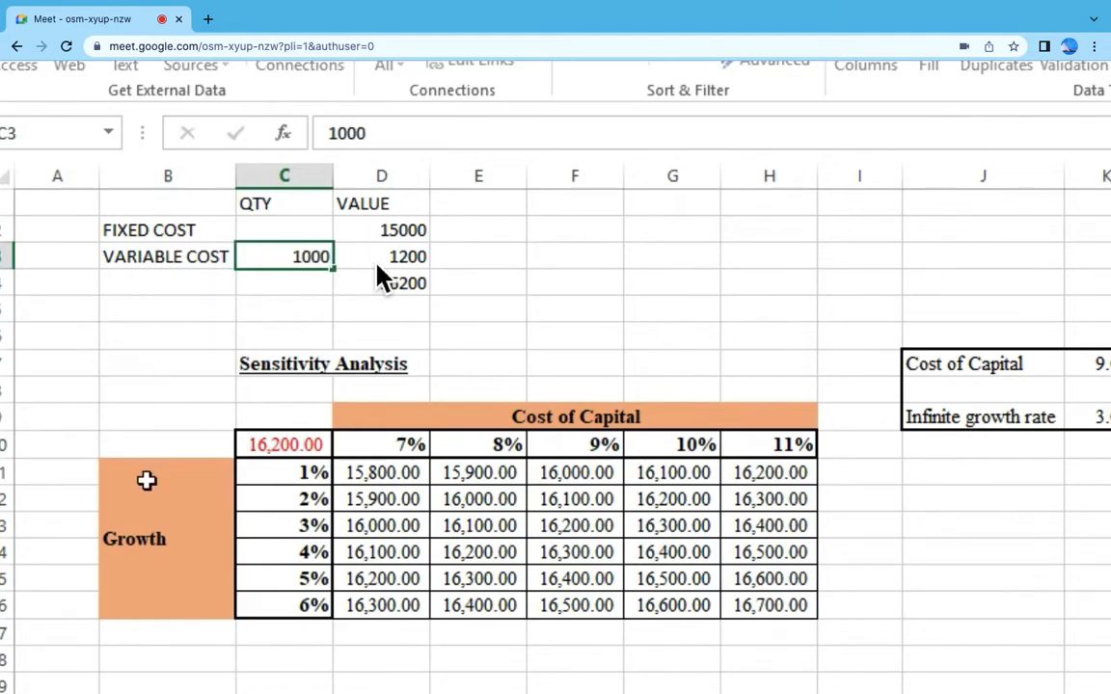
{"action": "key", "text": "Return"}
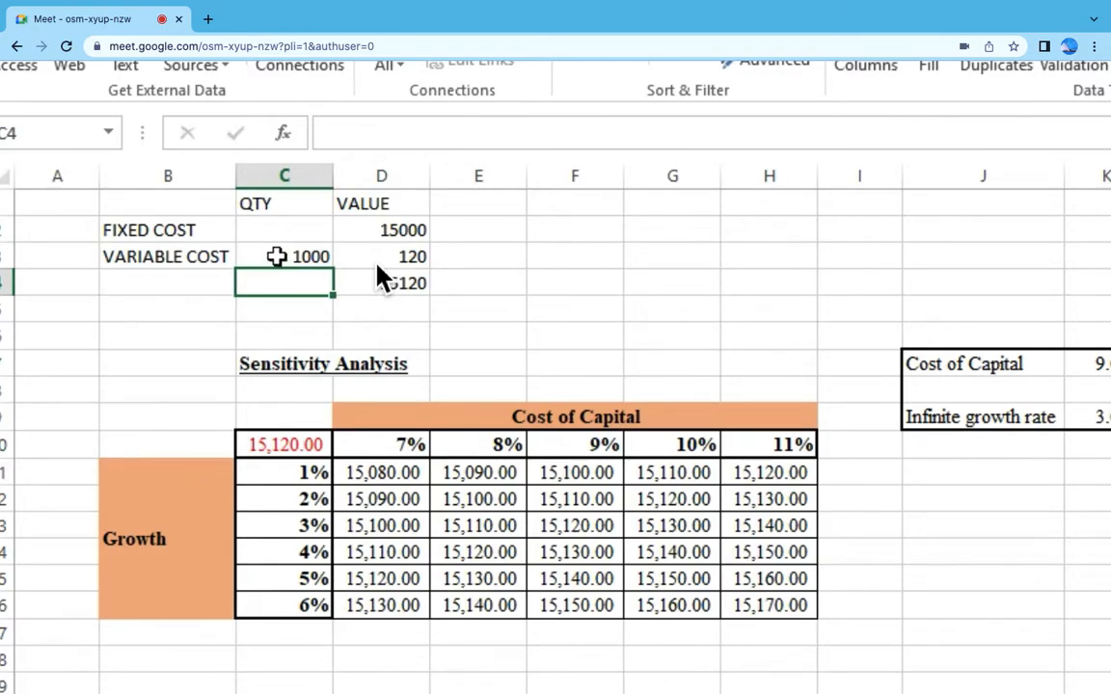
- Restore the variable cost quantity in C3 to 10000
{"action": "left_click", "coordinate": [277, 256]}
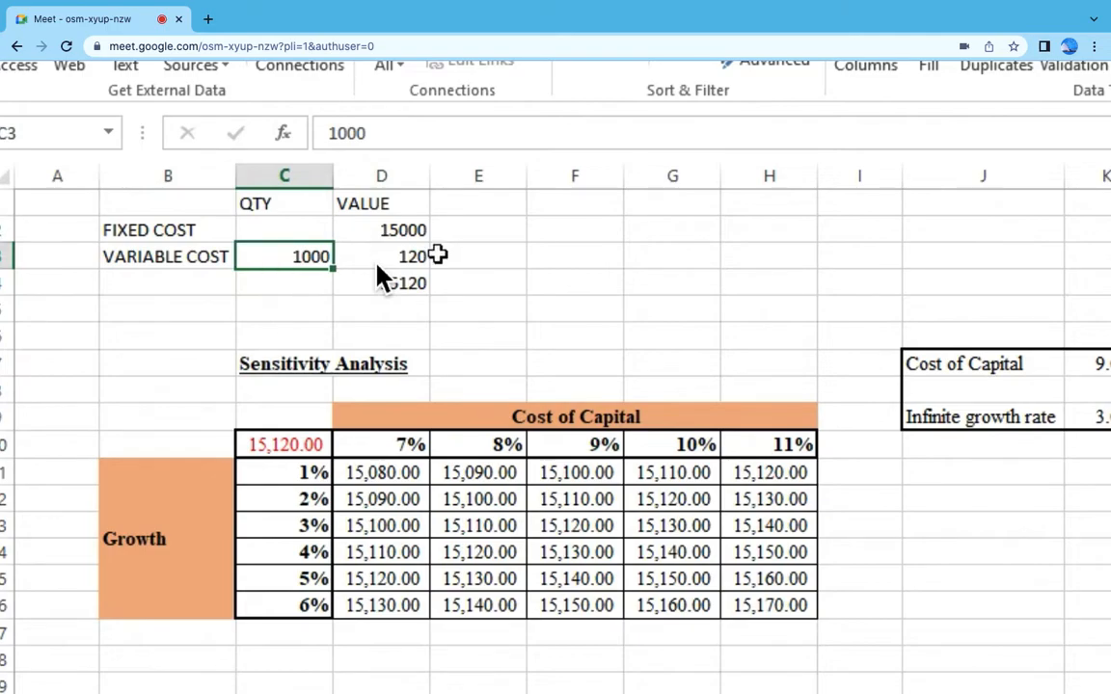
{"action": "key", "text": "F2"}
{"action": "key", "text": "BackSpace"}
{"action": "type", "text": "00"}
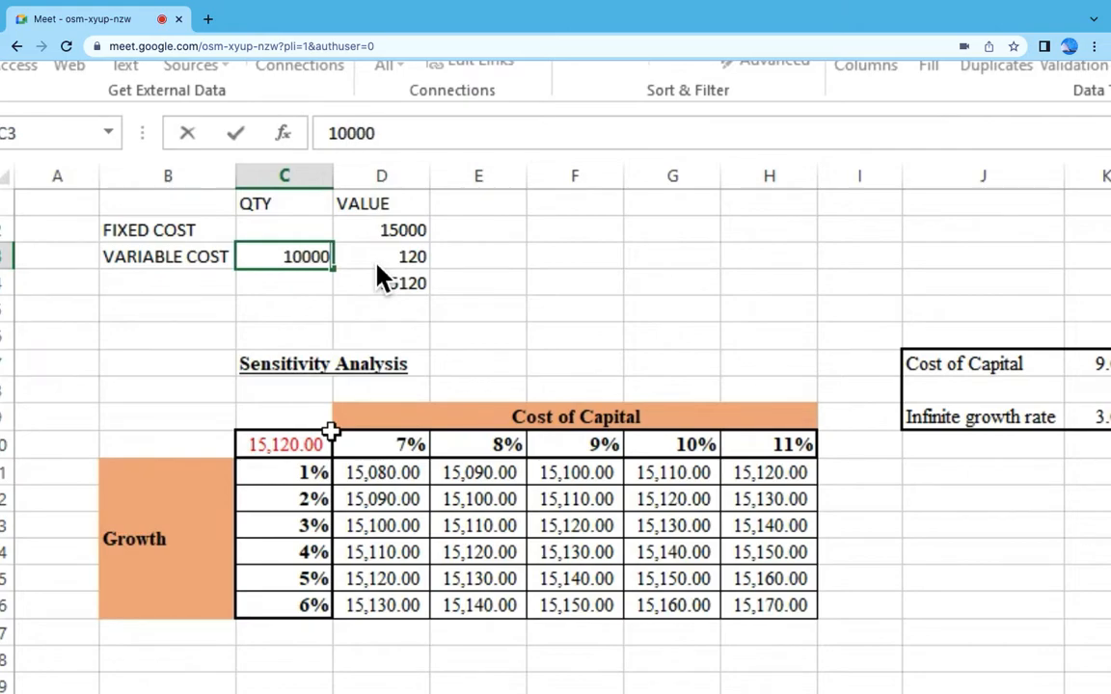
{"action": "key", "text": "Return"}
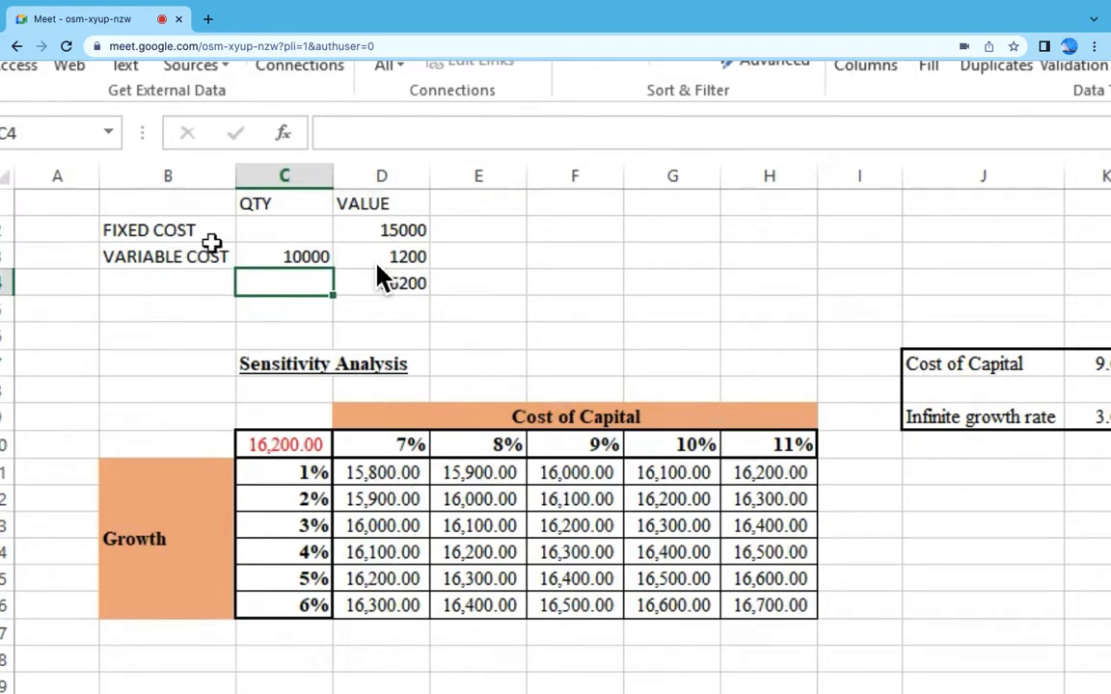
- Examine the total cost in D4 and the sensitivity table of growth against cost of capital
{"action": "left_click", "coordinate": [390, 283]}
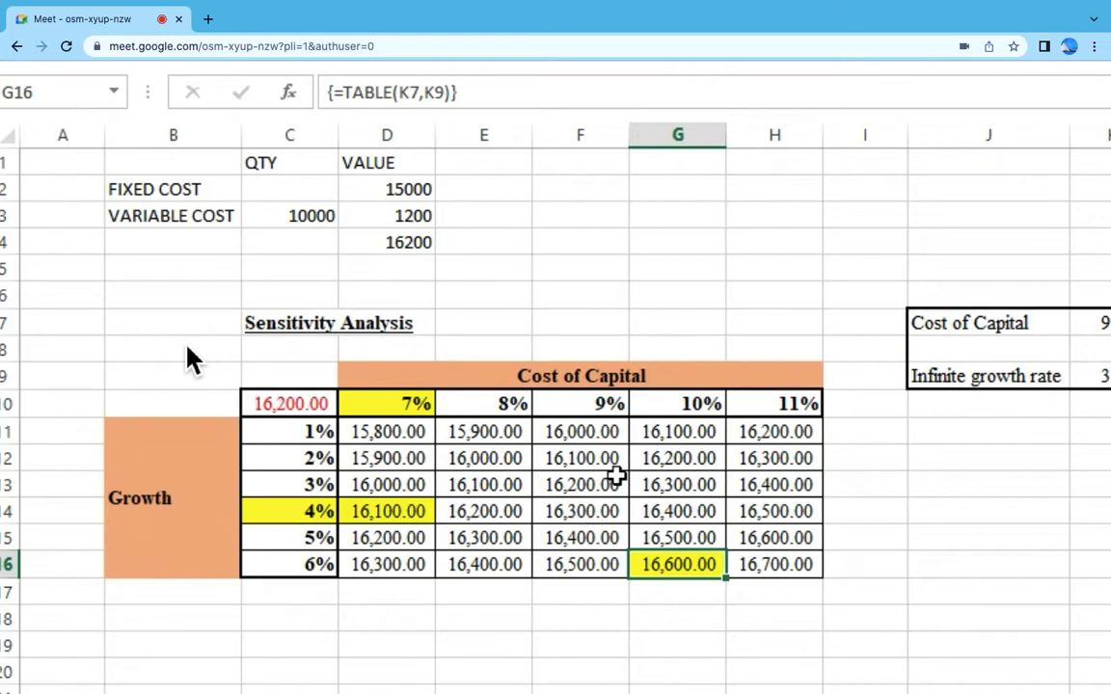
{"action": "left_click", "coordinate": [988, 476]}
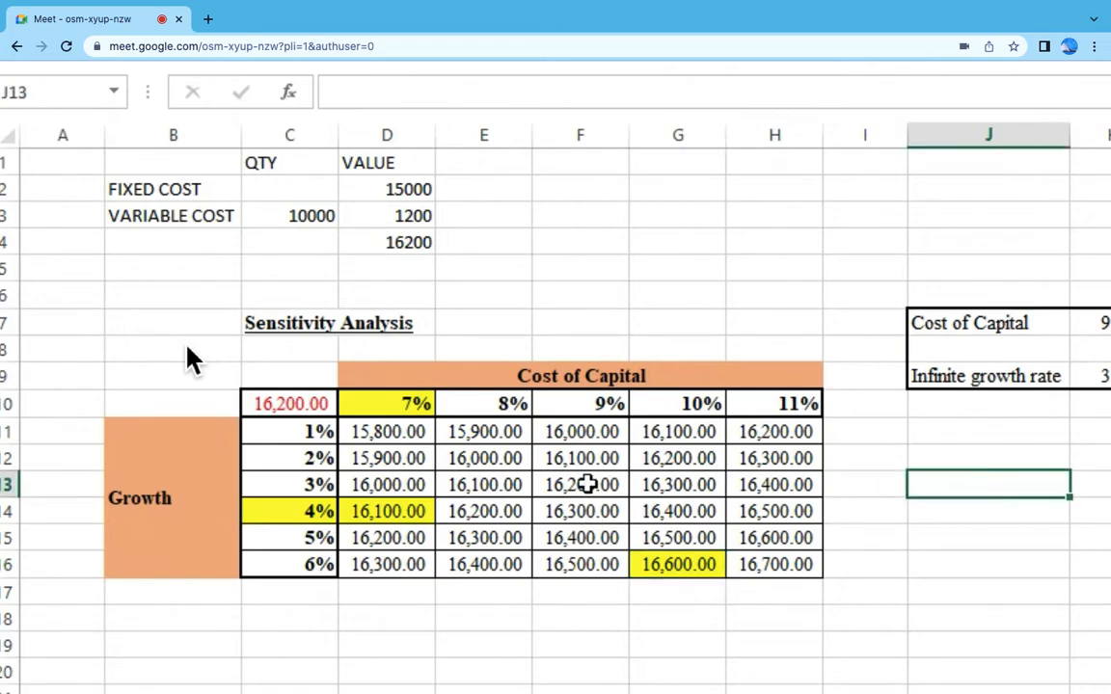
- Clear the results in D11:H16 and remove the yellow highlighting from the sensitivity table
{"action": "left_click_drag", "start_coordinate": [388, 434], "coordinate": [783, 567]}
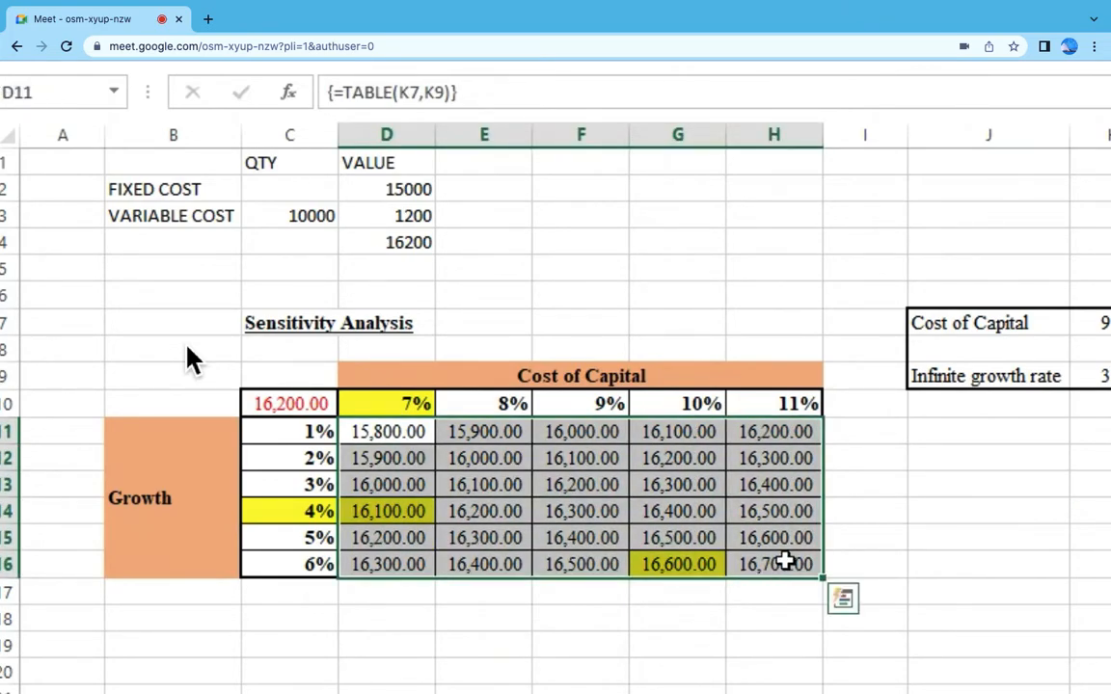
{"action": "key", "text": "Delete"}
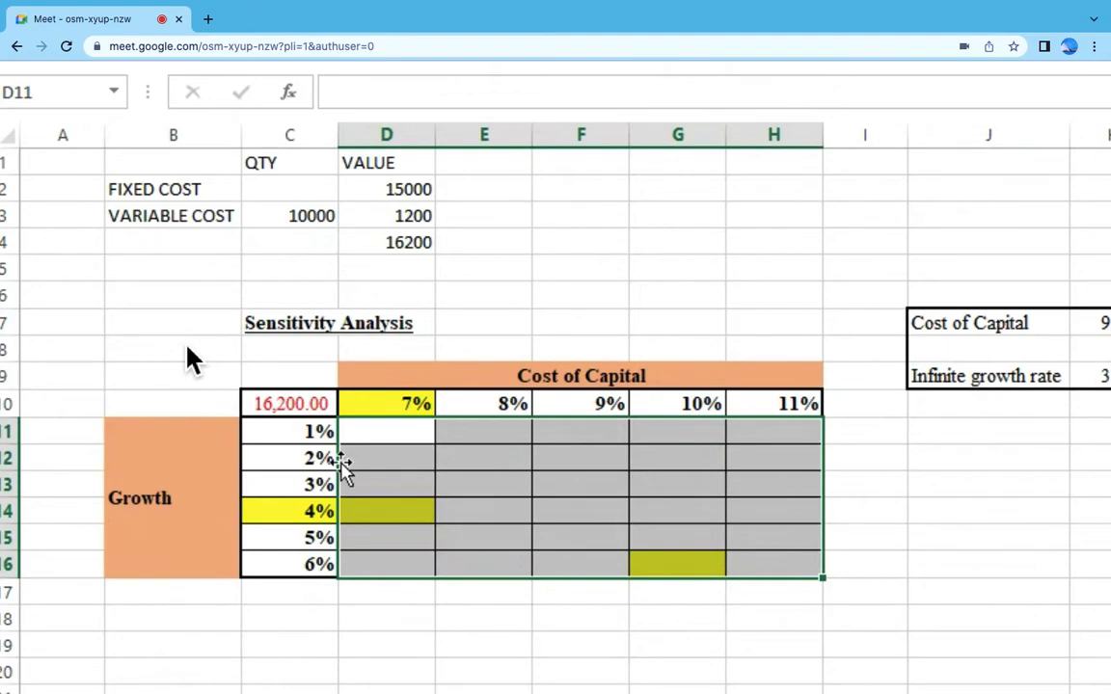
{"action": "left_click_drag", "start_coordinate": [305, 404], "coordinate": [675, 564]}
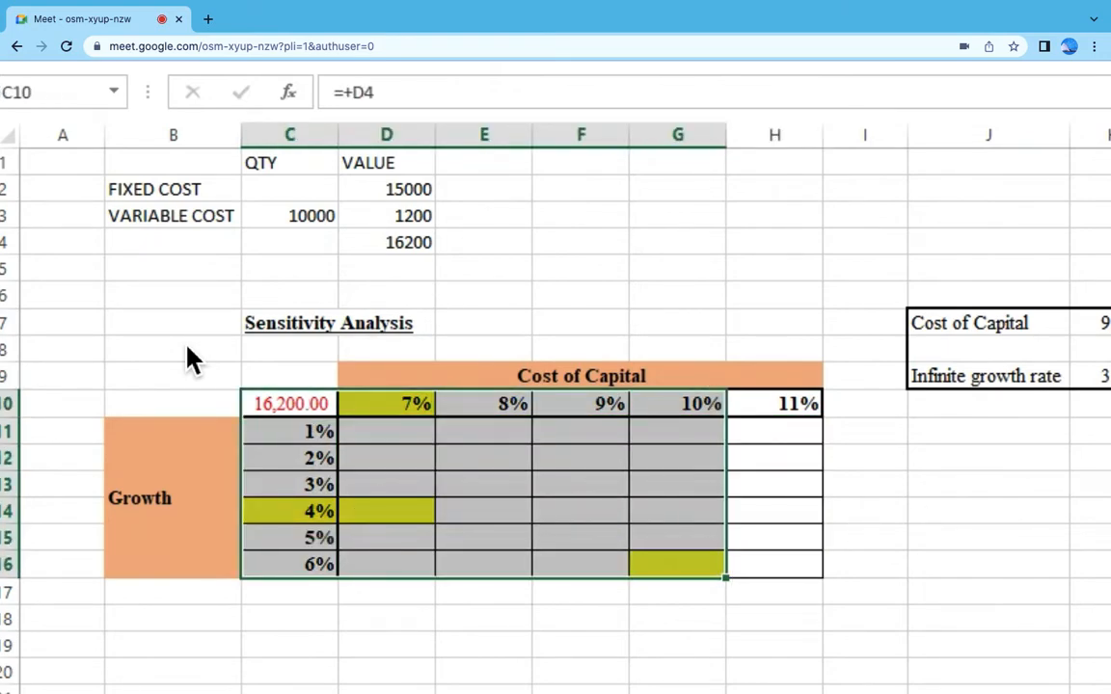
{"action": "left_click", "coordinate": [410, 64]}
{"action": "left_click", "coordinate": [464, 241]}
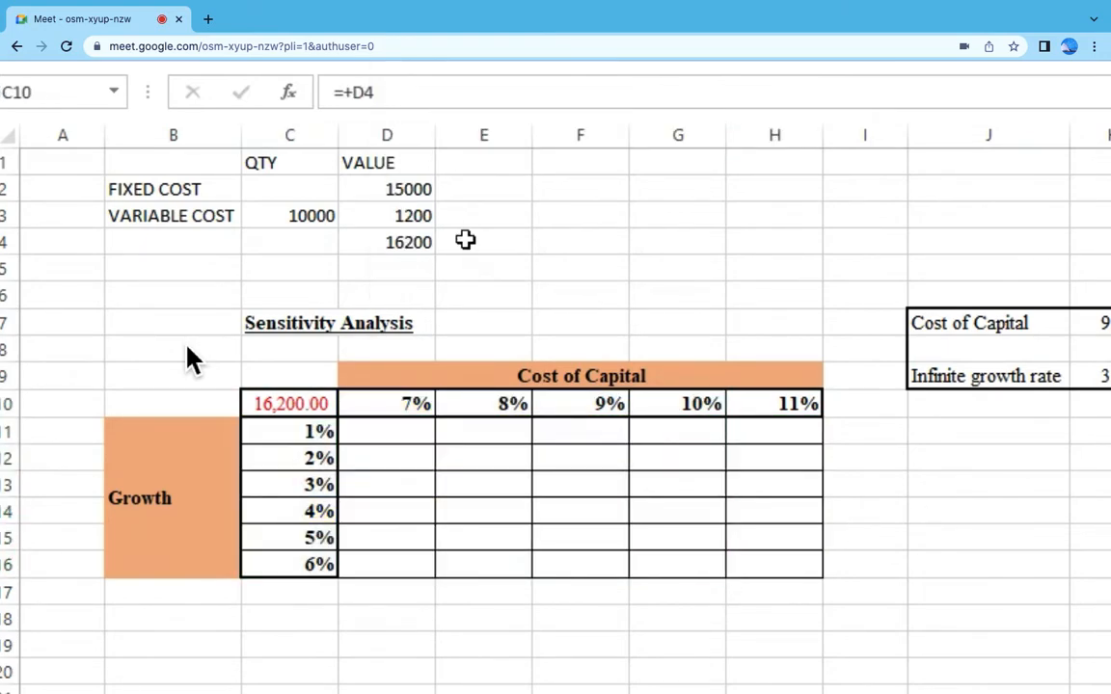
{"action": "left_click", "coordinate": [1077, 539]}
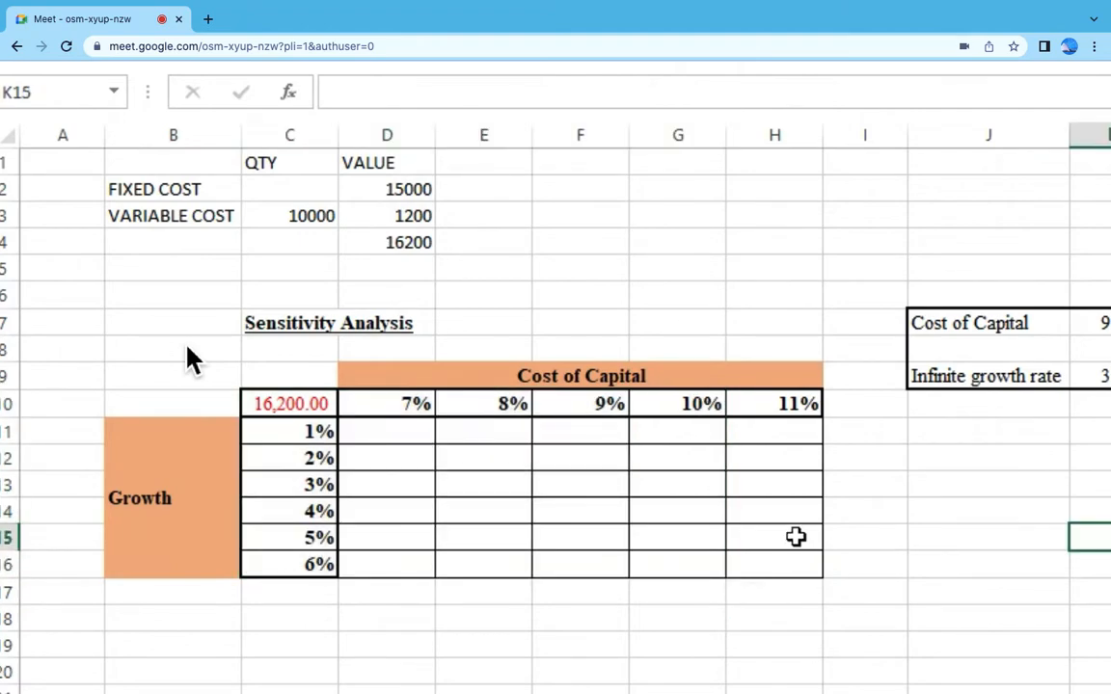
- Examine the blank grid, the cost of capital values in D10:H10, the Growth label and the infinite growth rate in K9
{"action": "left_click_drag", "start_coordinate": [292, 431], "coordinate": [801, 574]}
{"action": "left_click_drag", "start_coordinate": [382, 391], "coordinate": [785, 403]}
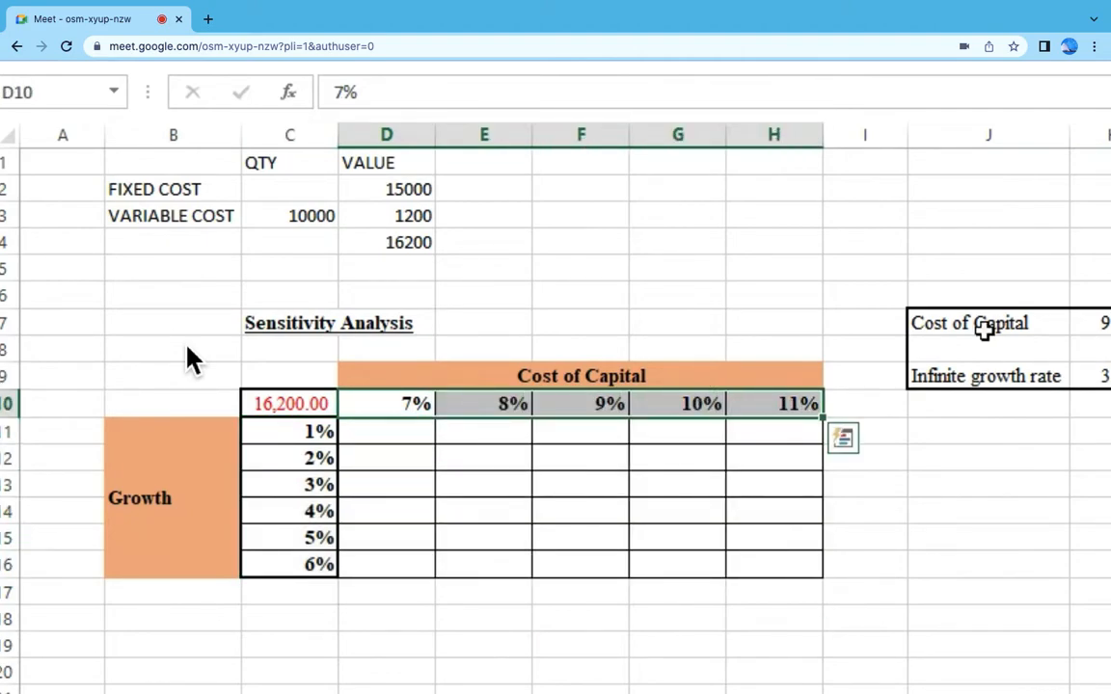
{"action": "left_click_drag", "start_coordinate": [379, 405], "coordinate": [807, 413]}
{"action": "left_click", "coordinate": [509, 403]}
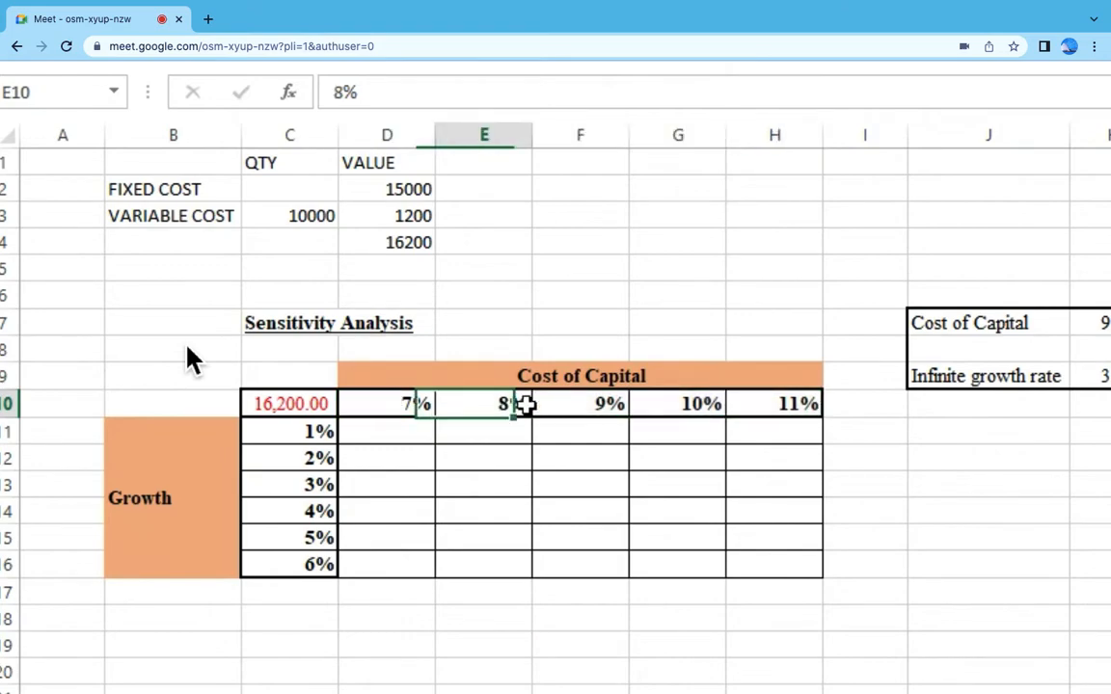
{"action": "left_click", "coordinate": [590, 404]}
{"action": "left_click", "coordinate": [666, 404]}
{"action": "left_click", "coordinate": [791, 404]}
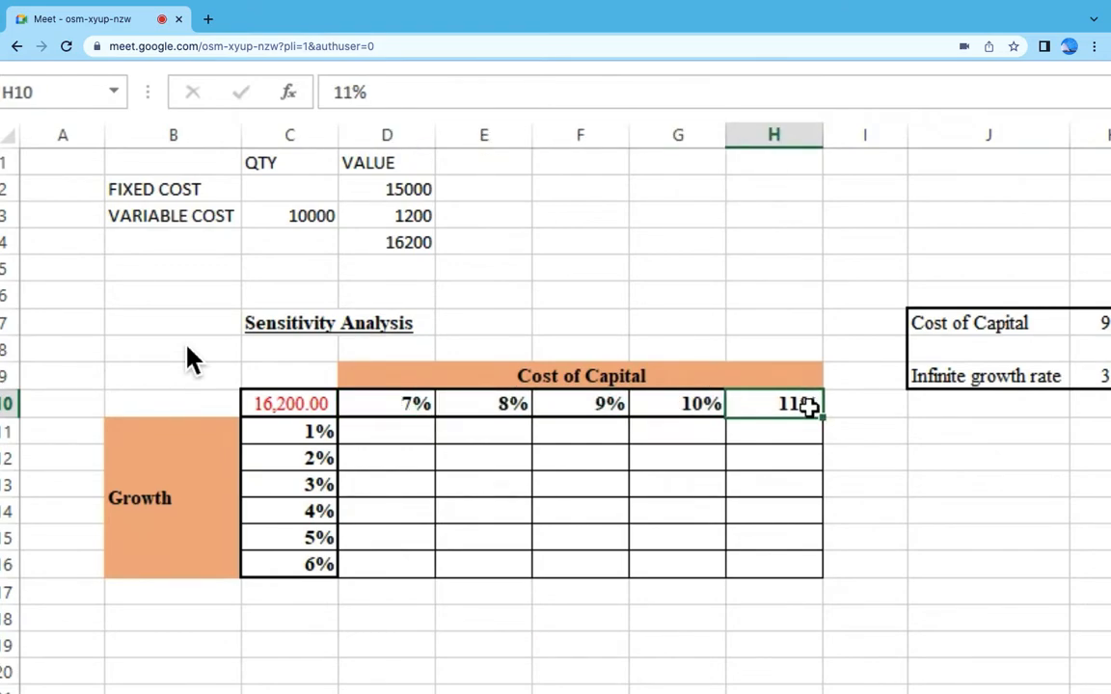
{"action": "left_click", "coordinate": [157, 496]}
{"action": "left_click", "coordinate": [1077, 381]}
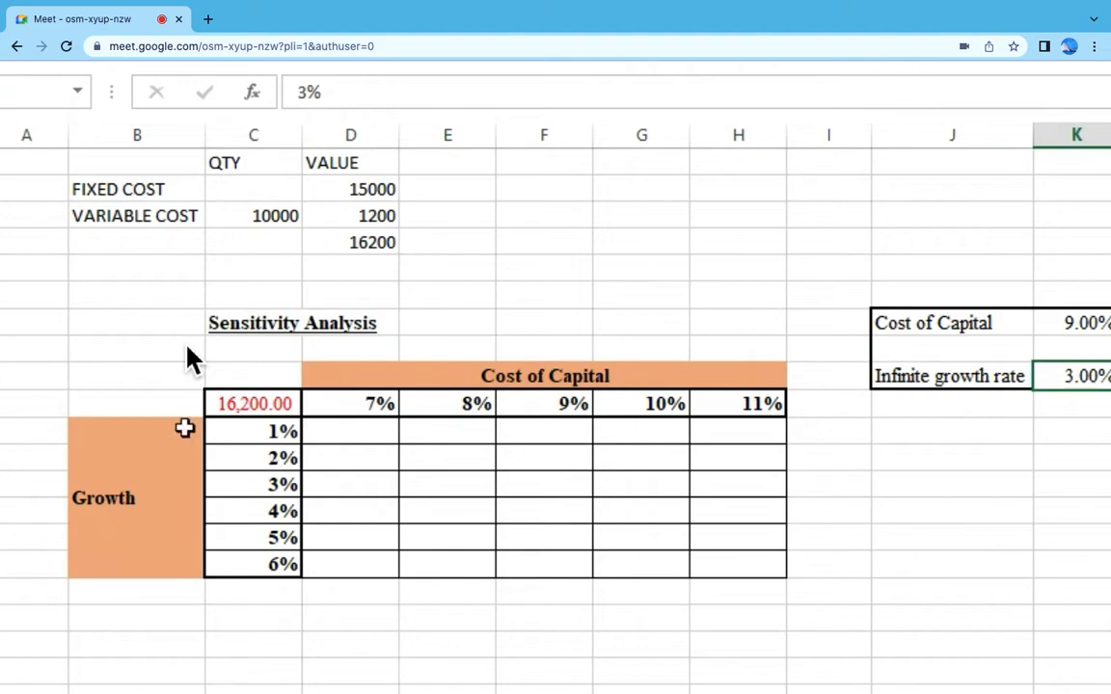
- Fill the sensitivity grid with a What-If data table using K7 as row input cell and K9 as column input cell
{"action": "left_click", "coordinate": [263, 432]}
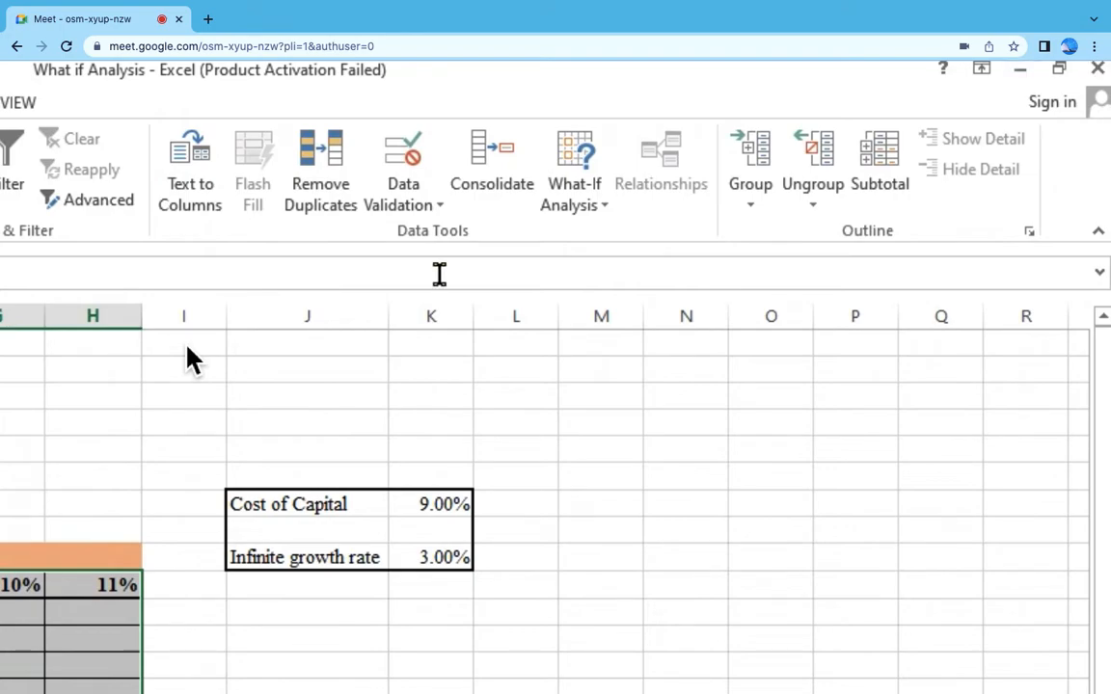
{"action": "left_click", "coordinate": [587, 182]}
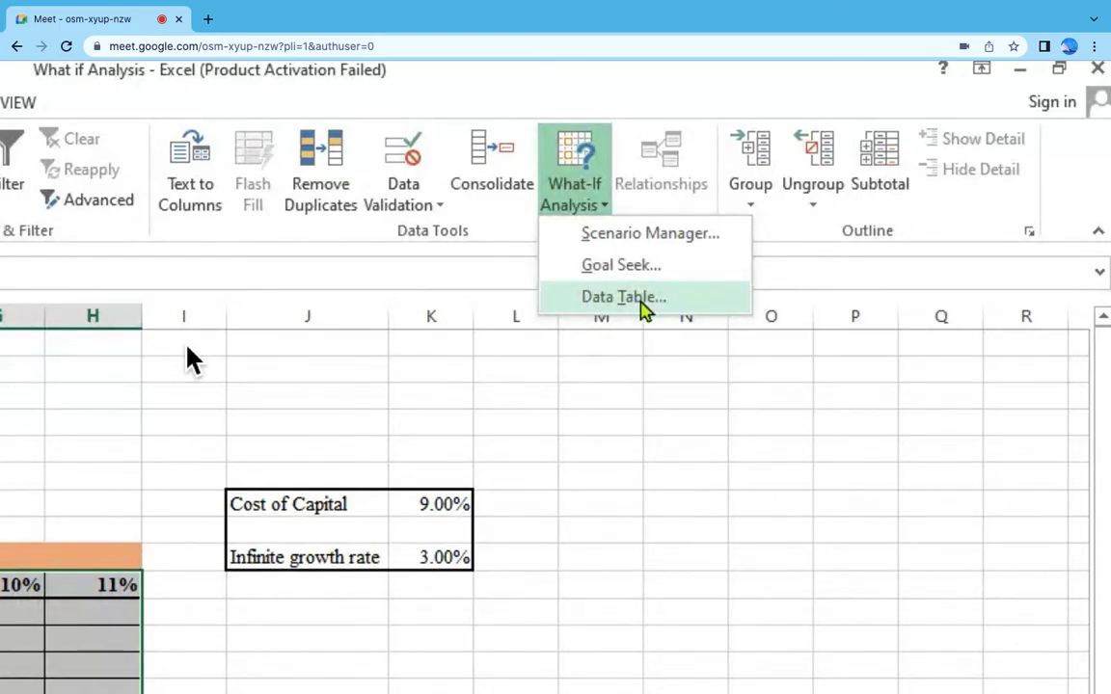
{"action": "left_click", "coordinate": [636, 299]}
{"action": "scroll", "coordinate": [188, 347], "scroll_direction": "down", "scroll_amount": 5}
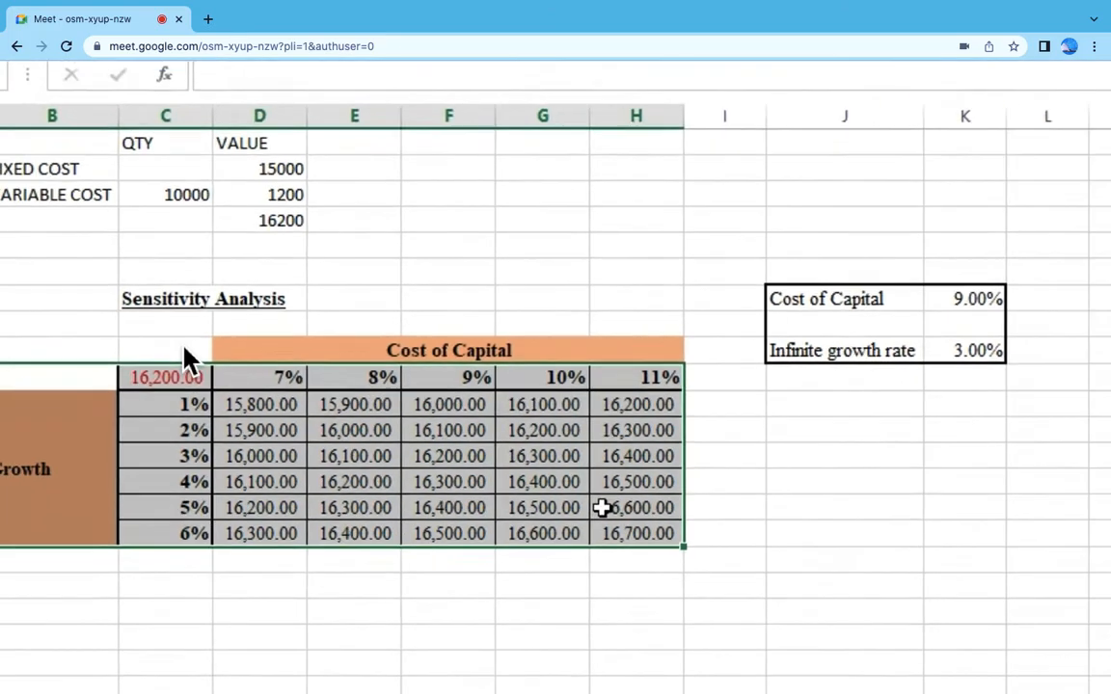
{"action": "scroll", "coordinate": [184, 348], "scroll_direction": "down", "scroll_amount": 5}
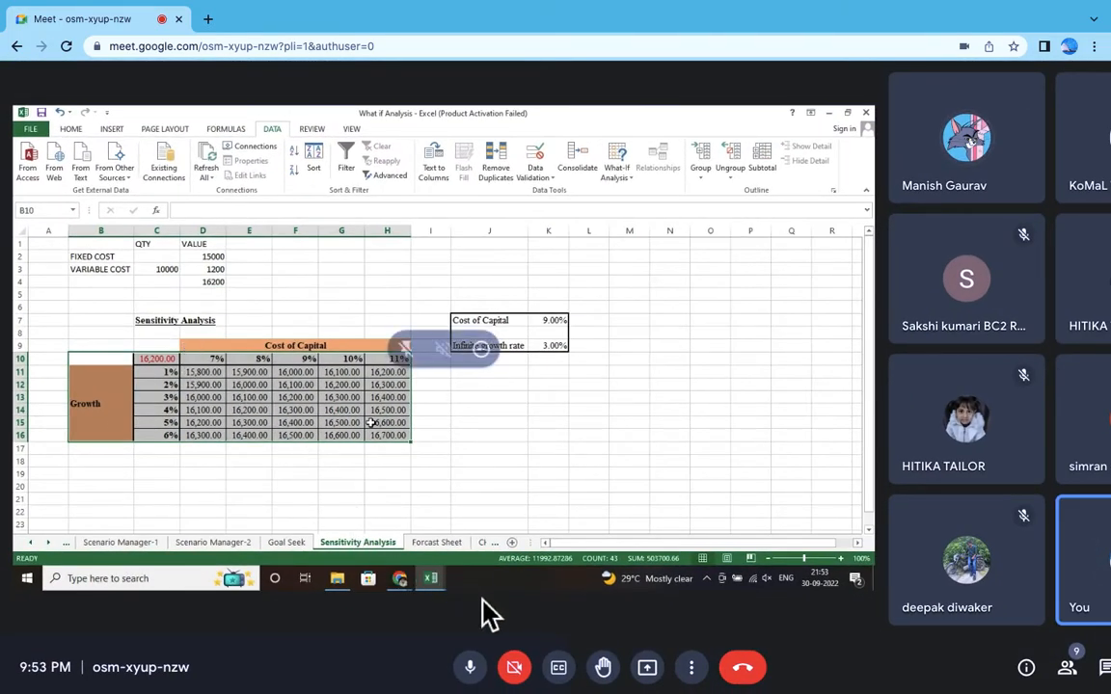
- Turn the meeting camera on and switch it off again
{"action": "left_click", "coordinate": [519, 669]}
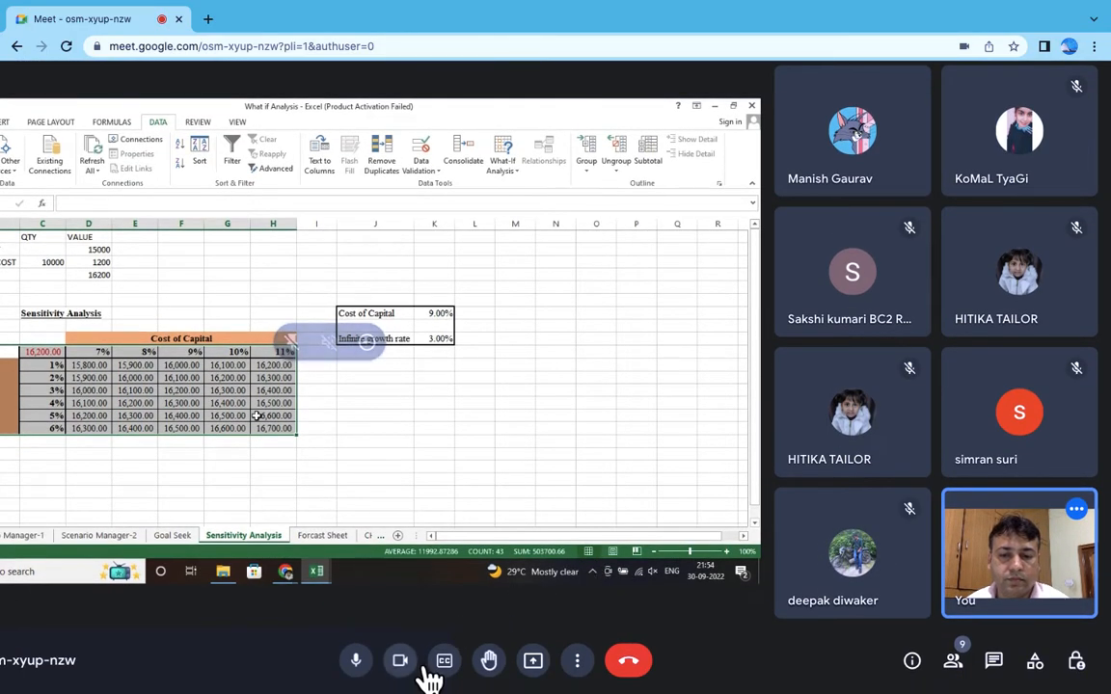
{"action": "left_click", "coordinate": [407, 659]}
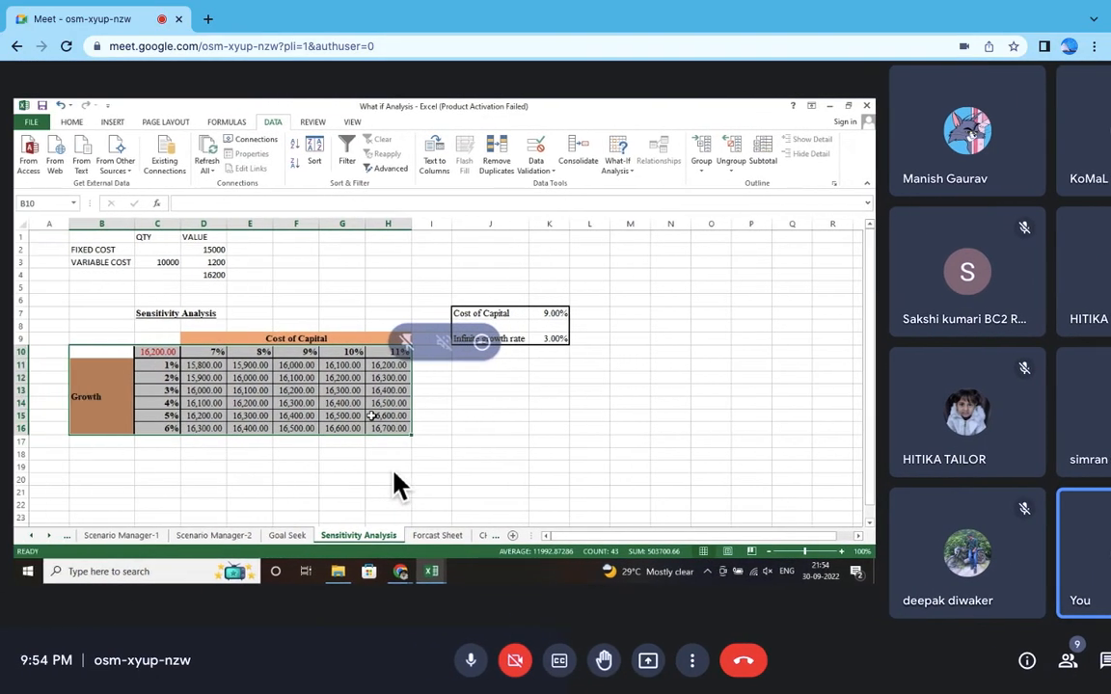
{"action": "scroll", "coordinate": [394, 471], "scroll_direction": "up", "scroll_amount": 5}
{"action": "scroll", "coordinate": [394, 471], "scroll_direction": "left", "scroll_amount": 2}
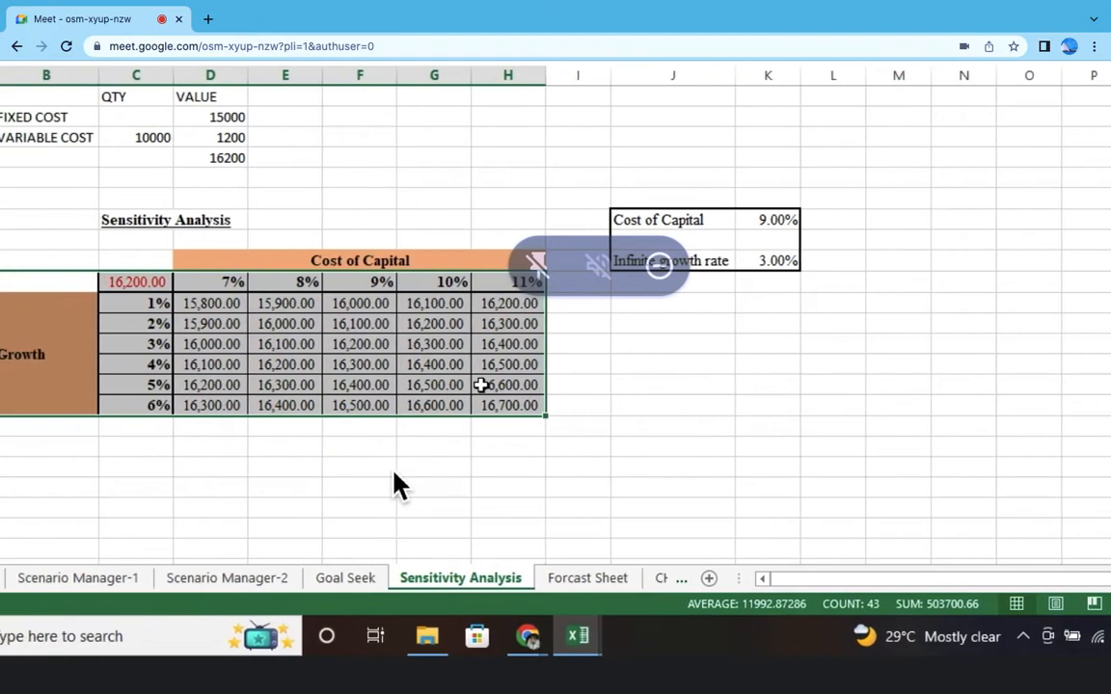
{"action": "scroll", "coordinate": [399, 485], "scroll_direction": "left", "scroll_amount": 1}
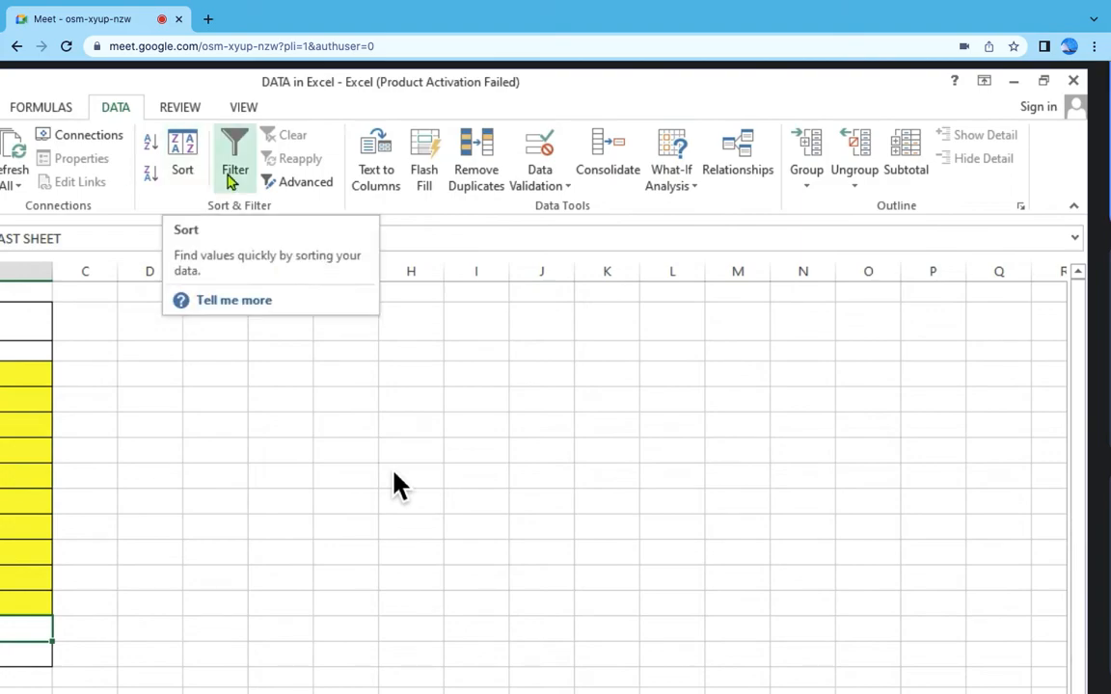
{"action": "left_click", "coordinate": [670, 189]}
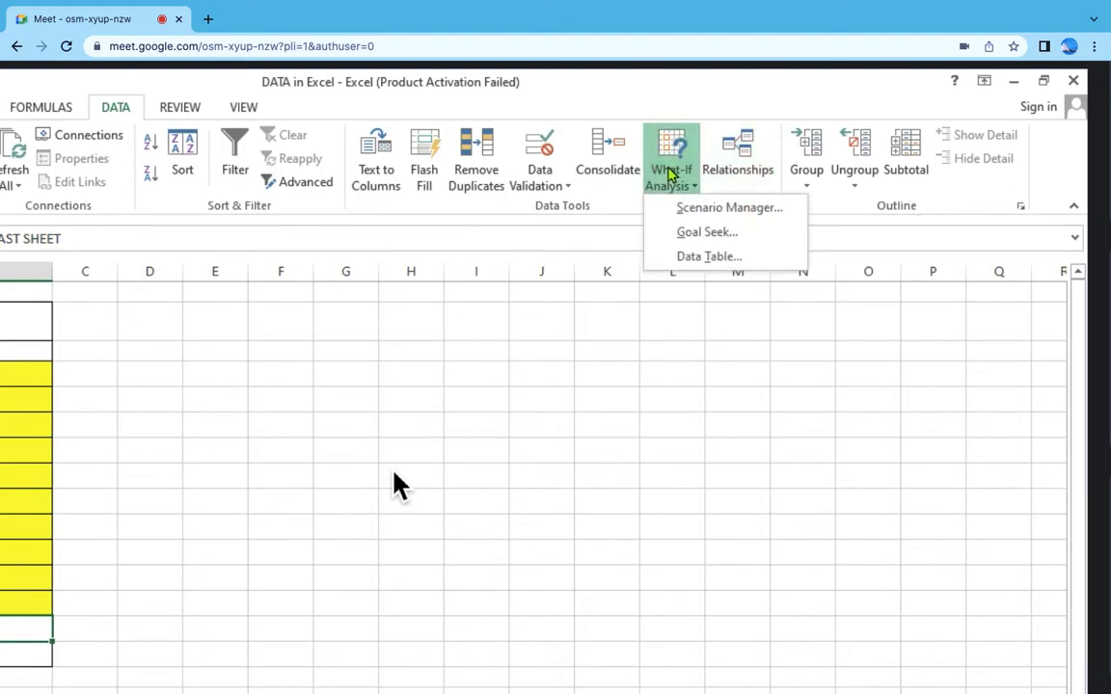
{"action": "left_click", "coordinate": [671, 174]}
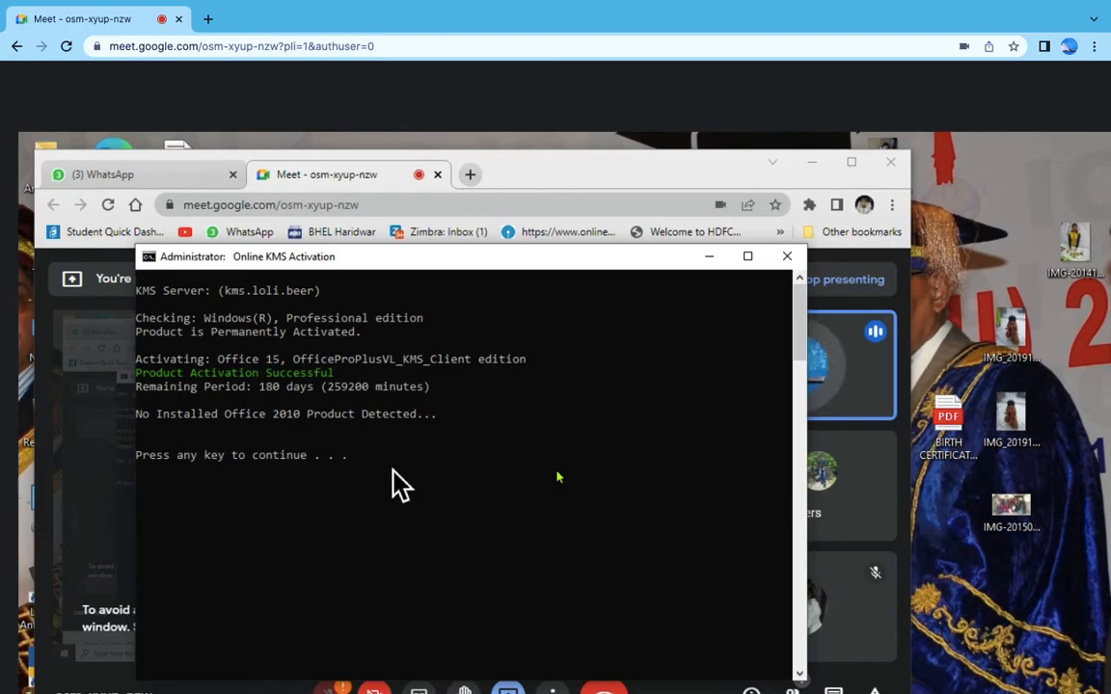
- Dismiss the finished Office activation console and look over the data, review and view commands in the What if Analysis workbook
{"action": "key", "text": "Return"}
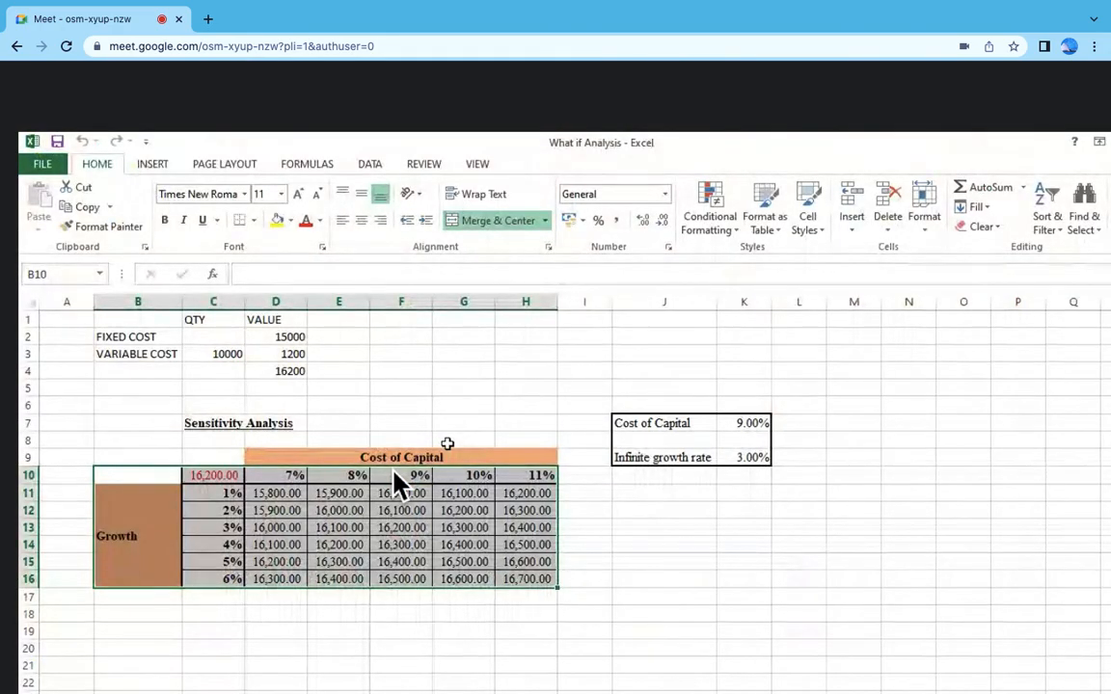
{"action": "left_click", "coordinate": [372, 168]}
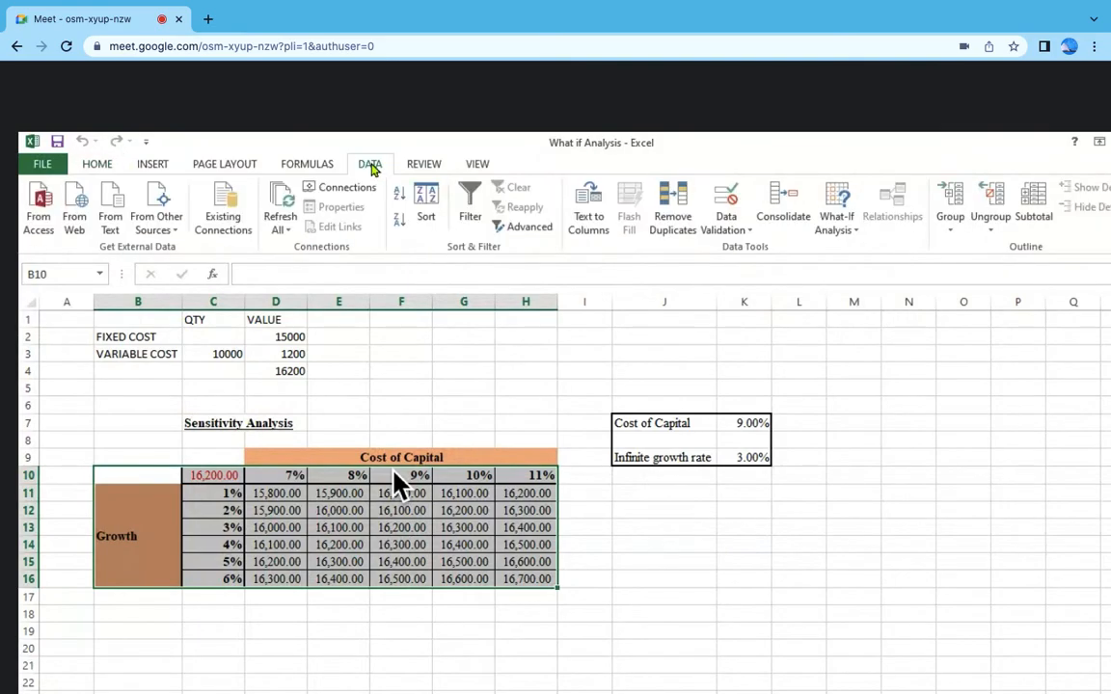
{"action": "left_click", "coordinate": [836, 226]}
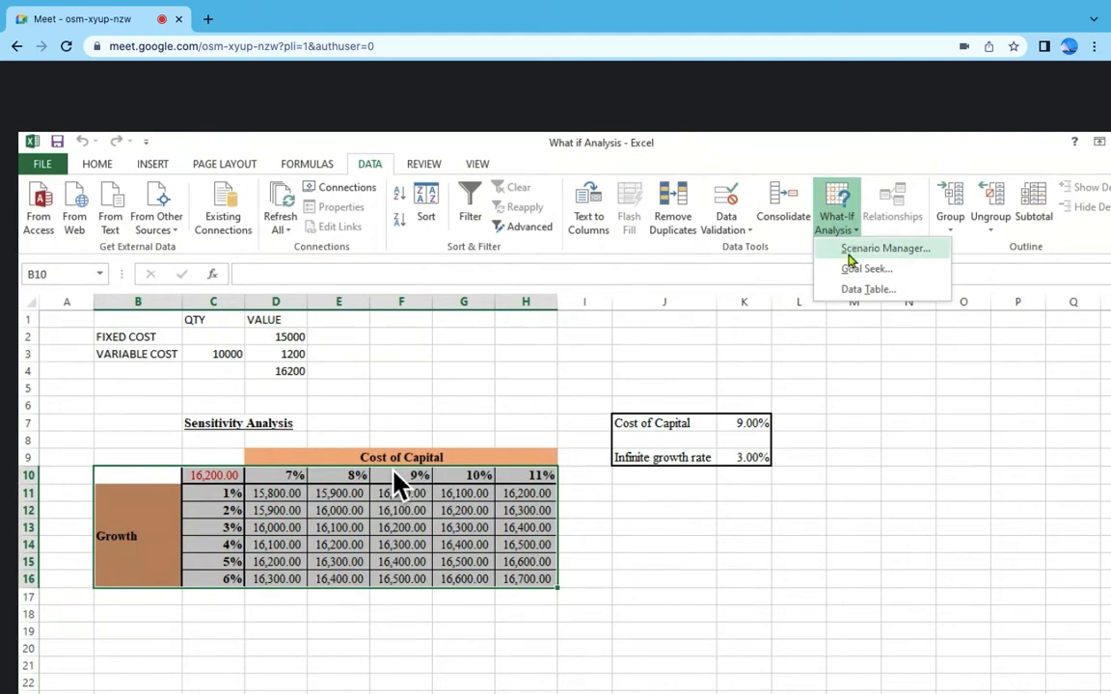
{"action": "left_click", "coordinate": [856, 340]}
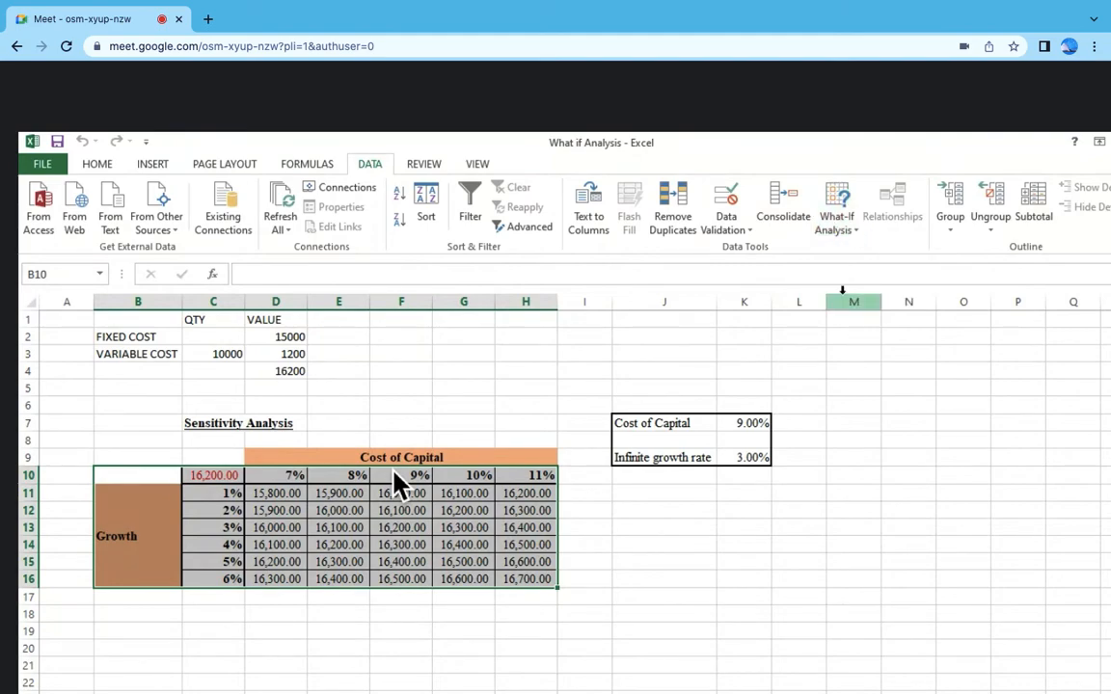
{"action": "left_click", "coordinate": [901, 355]}
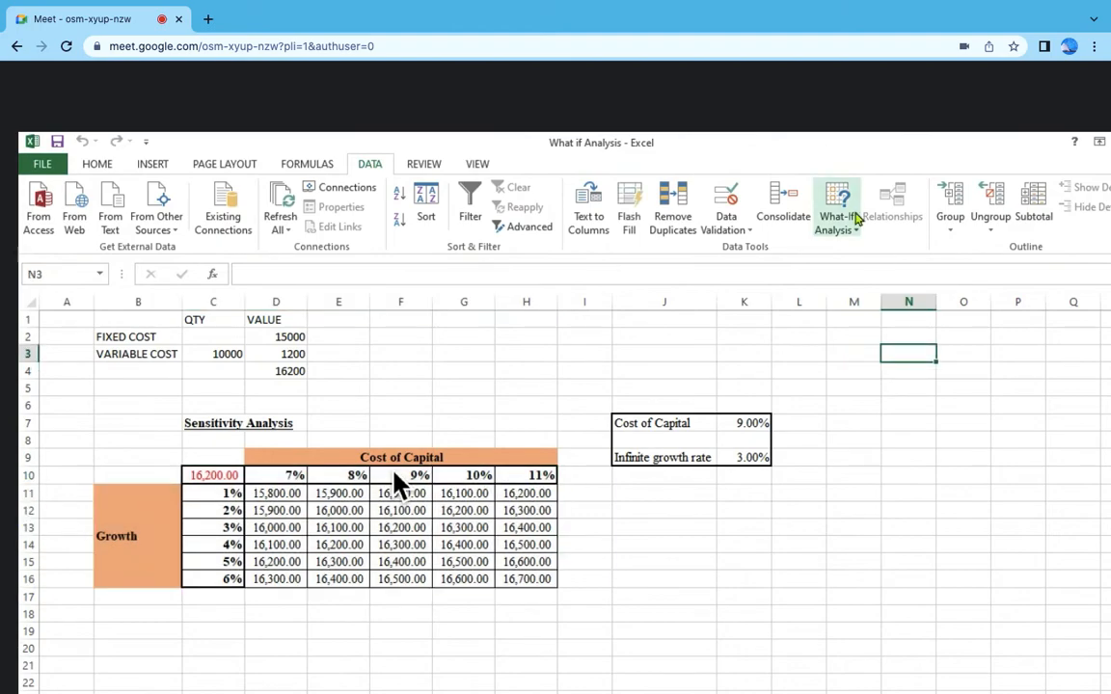
{"action": "left_click", "coordinate": [429, 169]}
{"action": "left_click", "coordinate": [477, 168]}
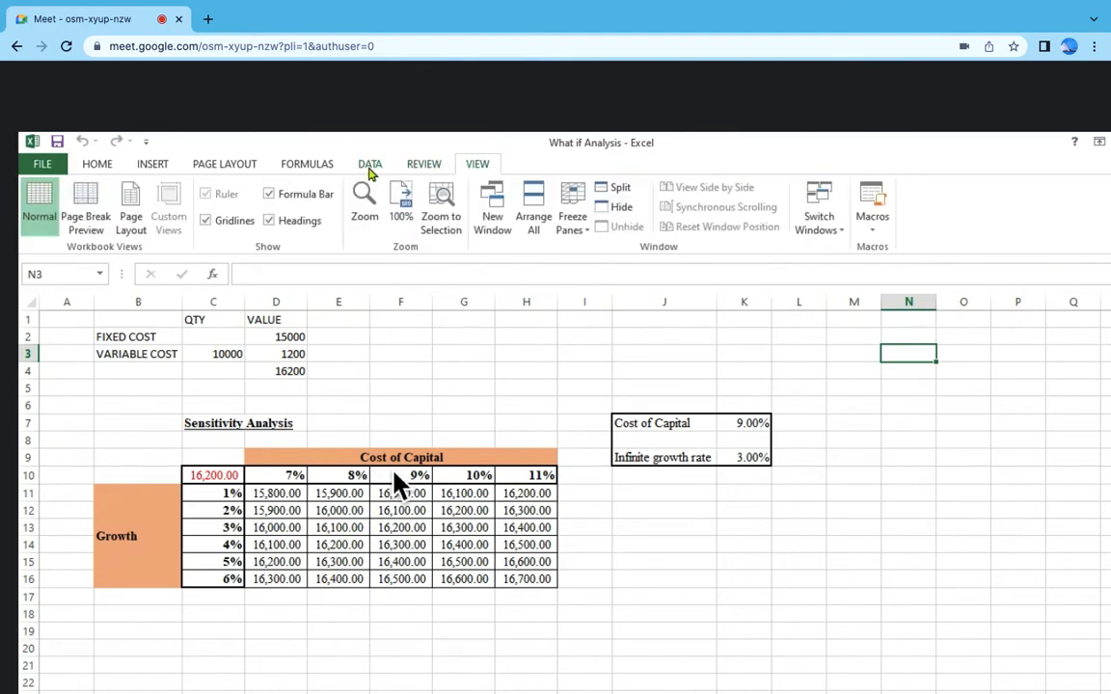
{"action": "left_click", "coordinate": [369, 168]}
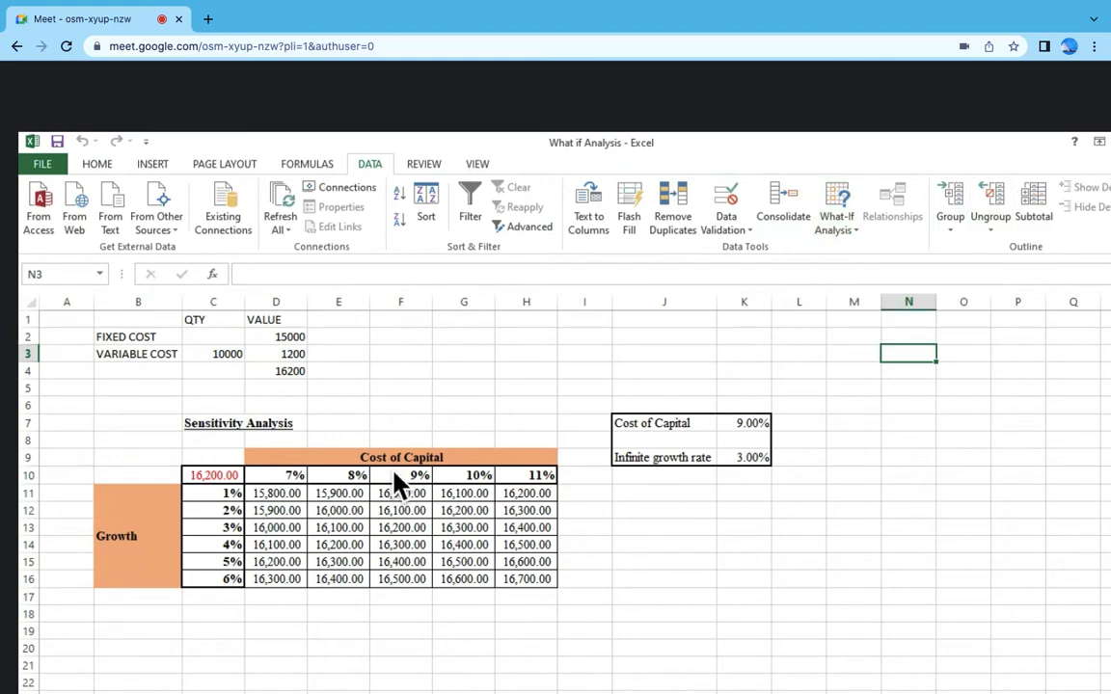
{"action": "left_click", "coordinate": [572, 609]}
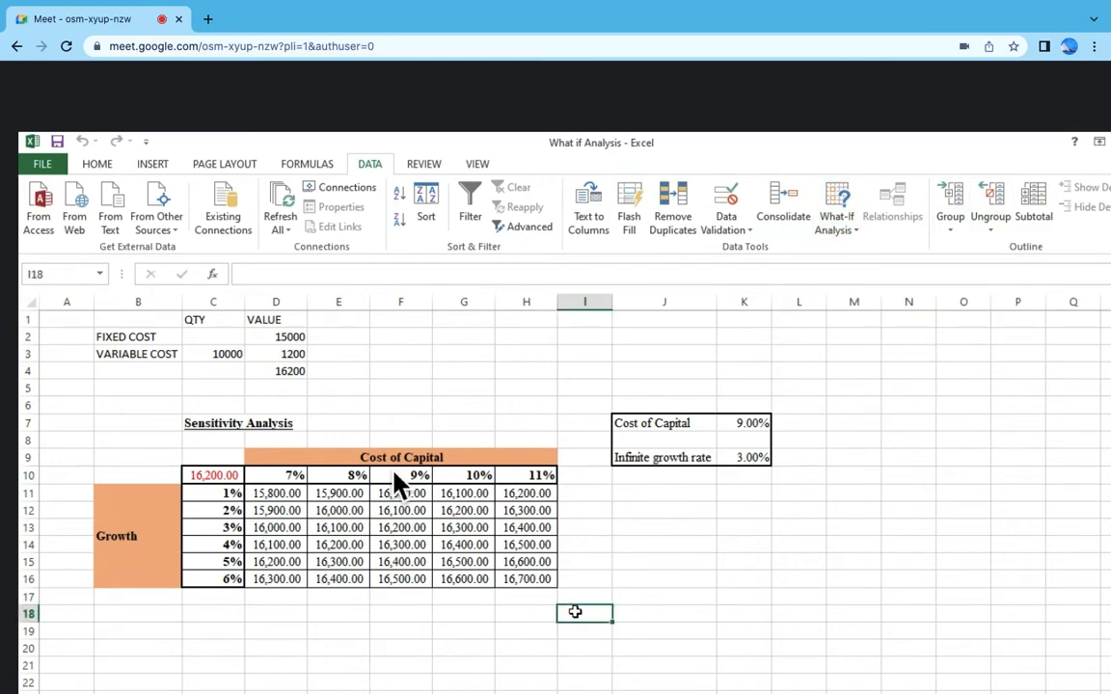
- Go to the SUBTOTAL sheet and remove all subtotals from the item cost table in A2:C16
{"action": "key", "text": "ctrl+Page_Down"}
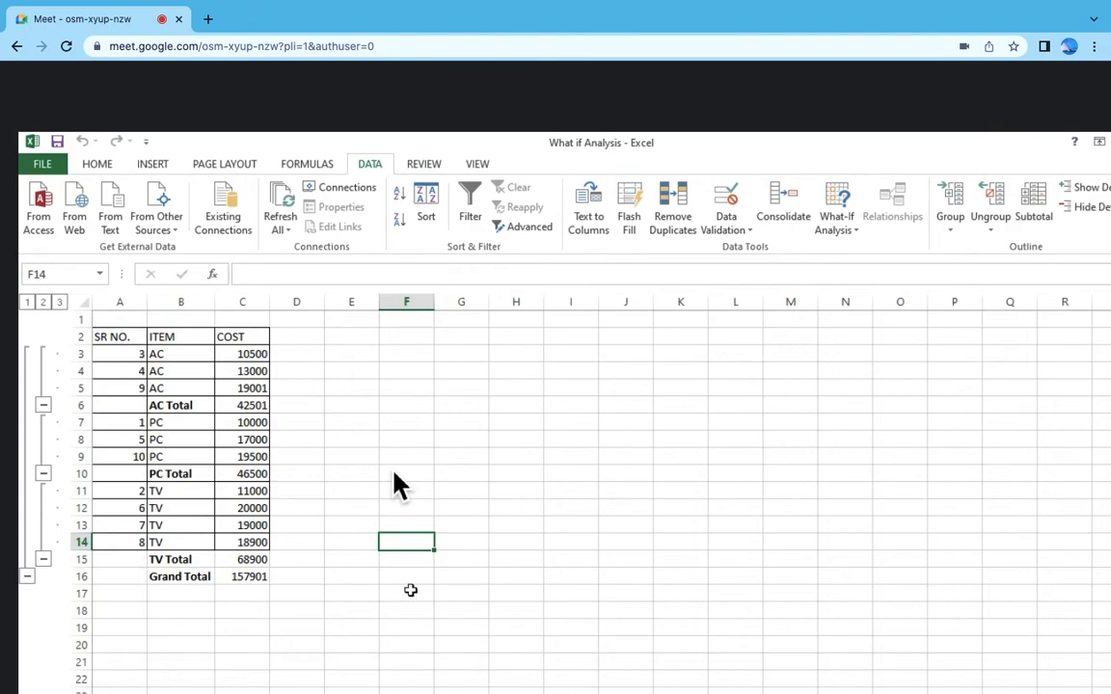
{"action": "left_click", "coordinate": [377, 462]}
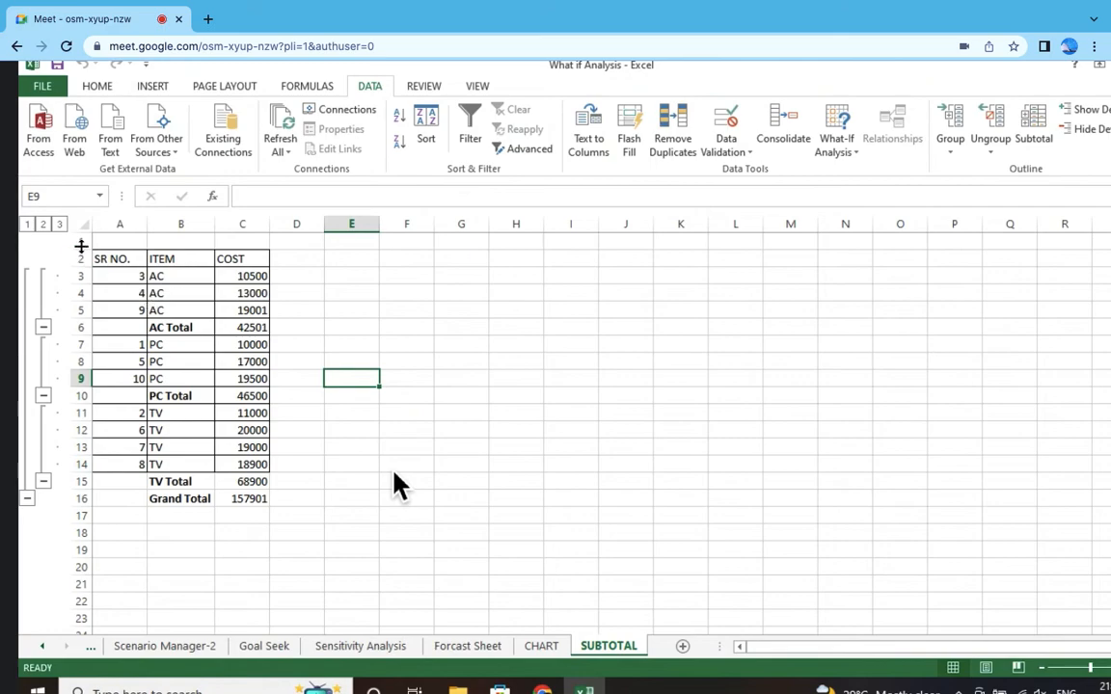
{"action": "left_click_drag", "start_coordinate": [126, 258], "coordinate": [242, 499]}
{"action": "left_click", "coordinate": [1034, 135]}
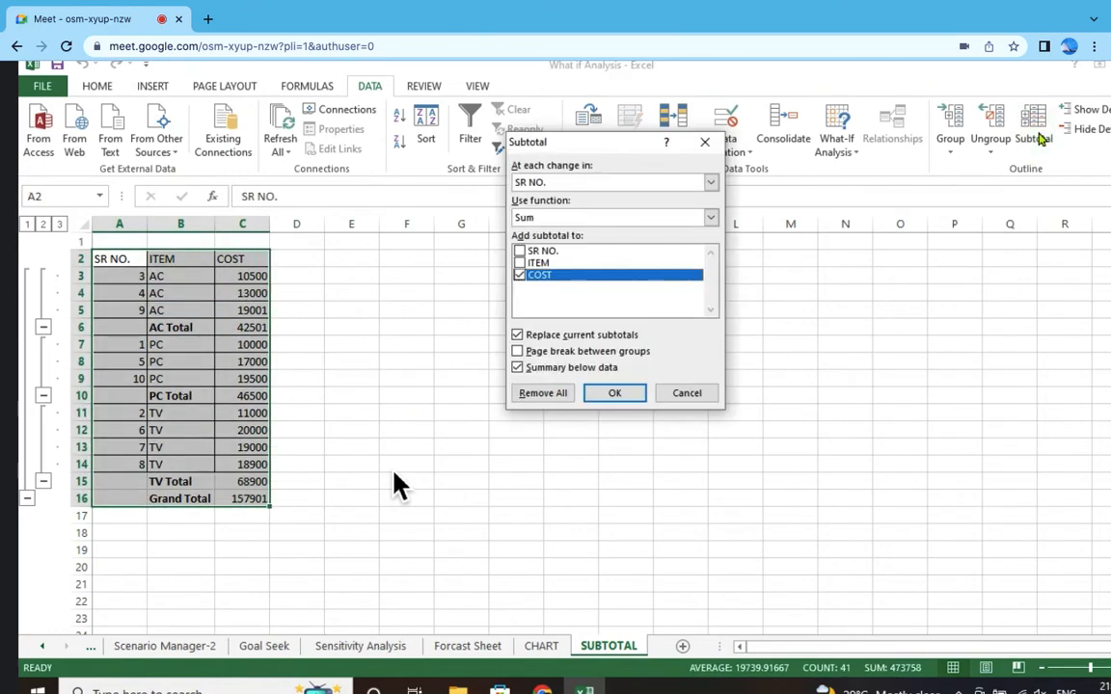
{"action": "left_click", "coordinate": [540, 393]}
{"action": "left_click", "coordinate": [463, 395]}
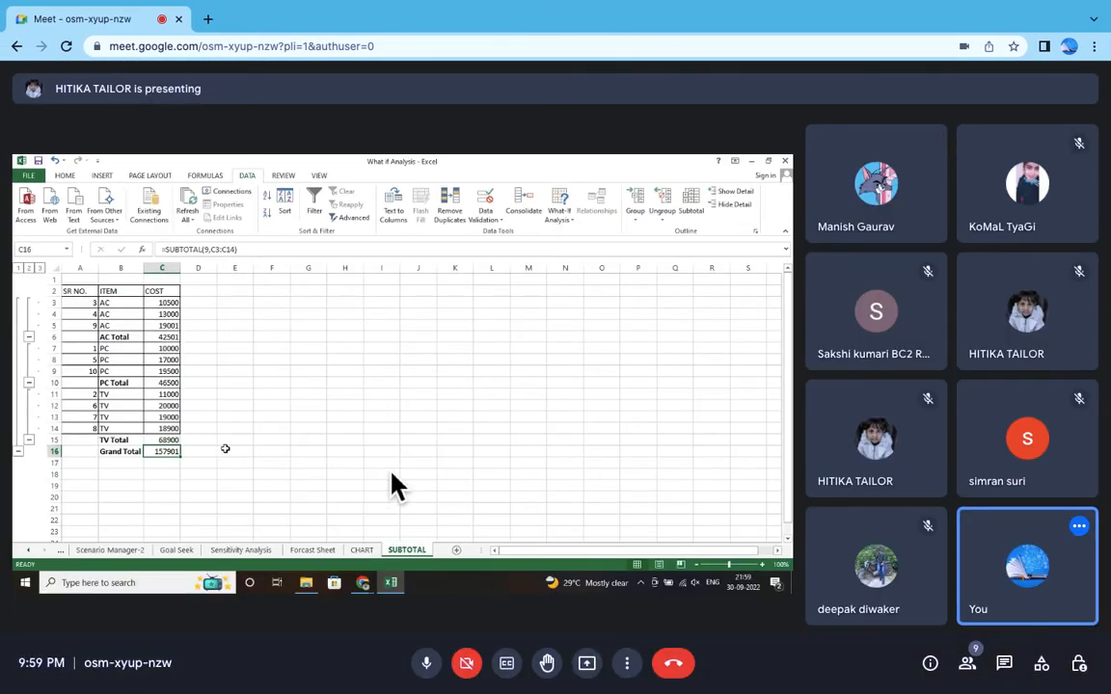
- Turn on the camera in the meeting
{"action": "left_click", "coordinate": [468, 667]}
{"action": "left_click", "coordinate": [479, 675]}
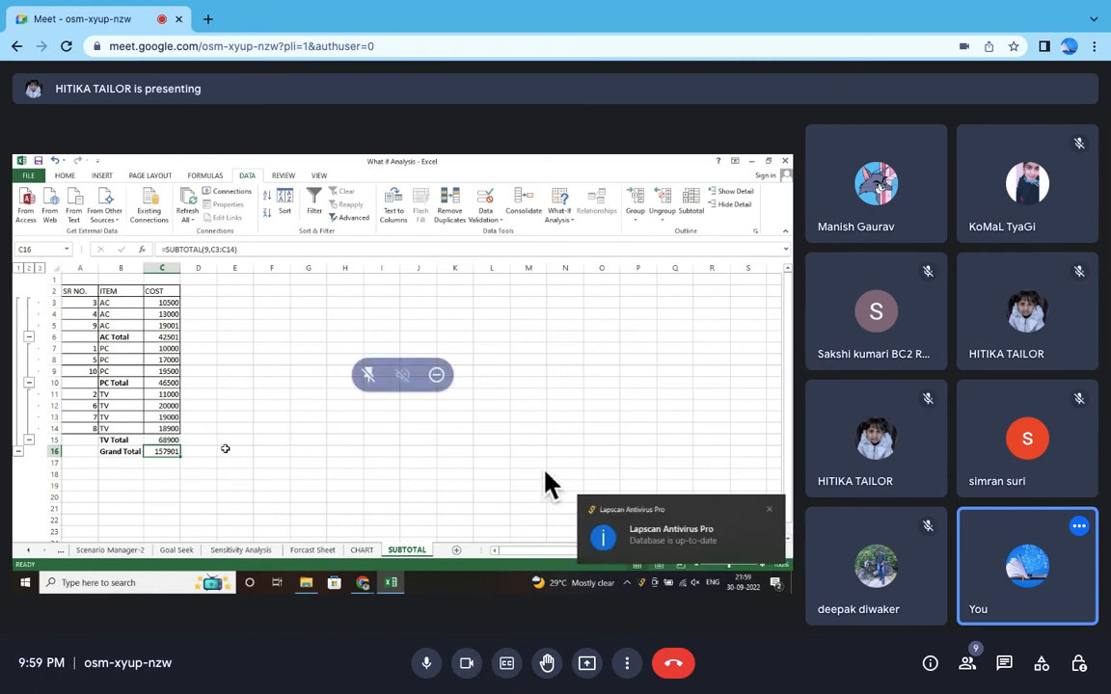